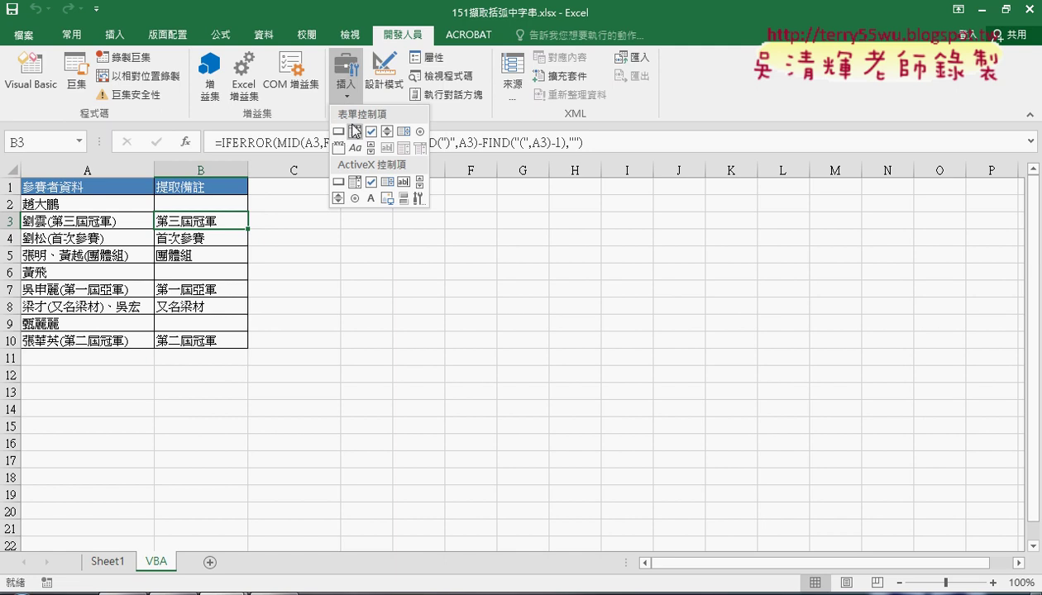
Draw a form button beside the table, assign 括弧字串_公式, and caption it 括弧字串_公式.
left_click(339, 132)
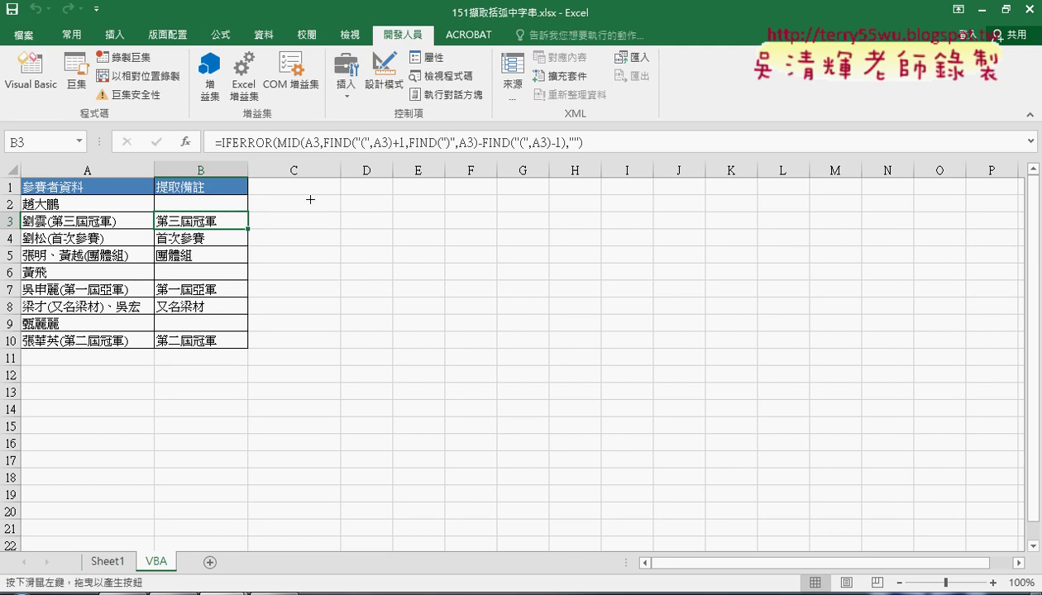
left_click_drag(290, 190, 412, 225)
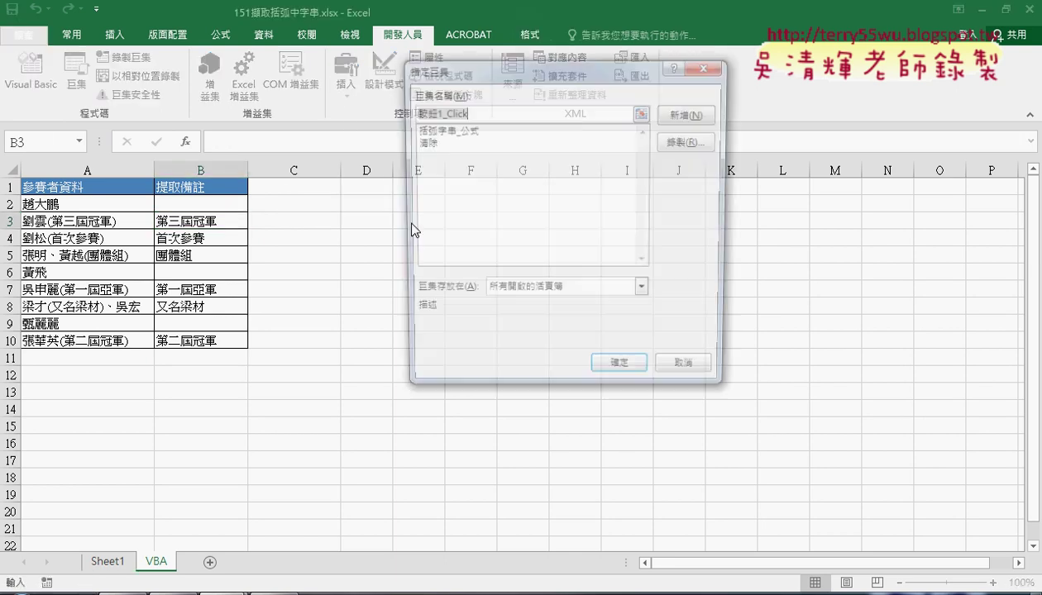
left_click(452, 130)
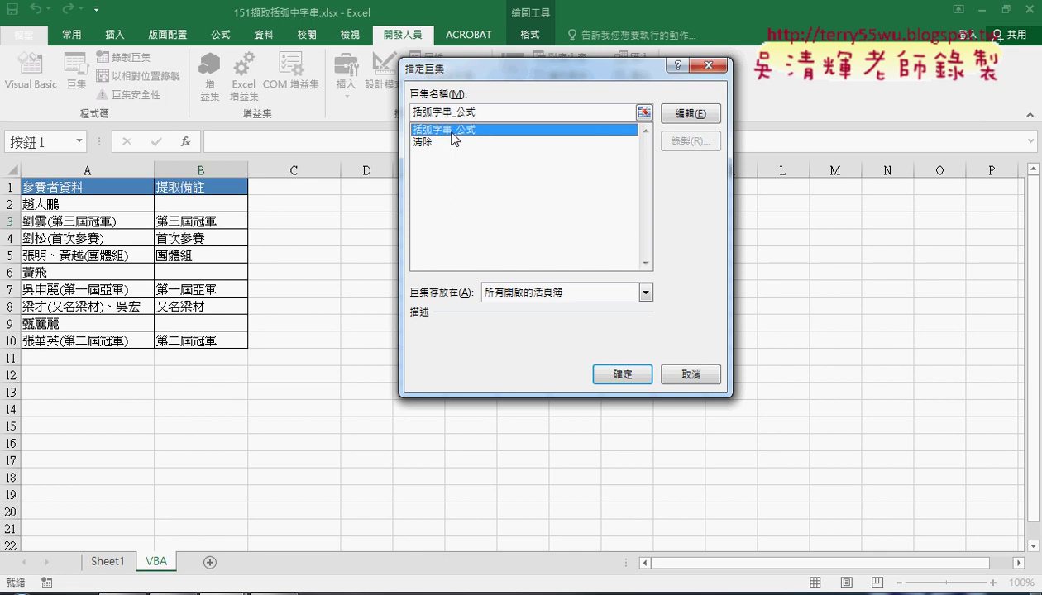
left_click_drag(471, 112, 405, 111)
right_click(440, 111)
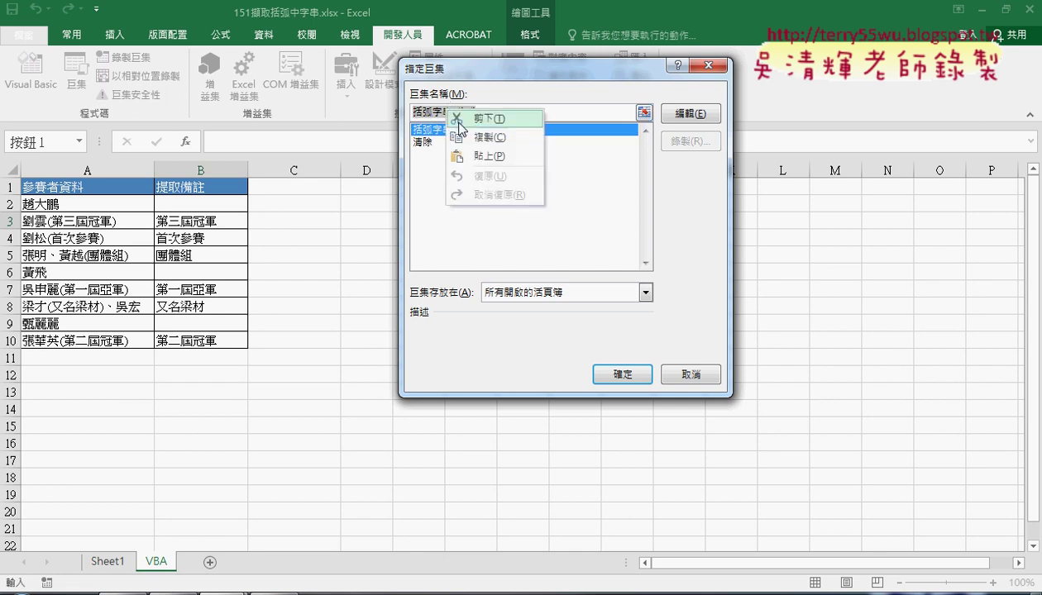
left_click(478, 137)
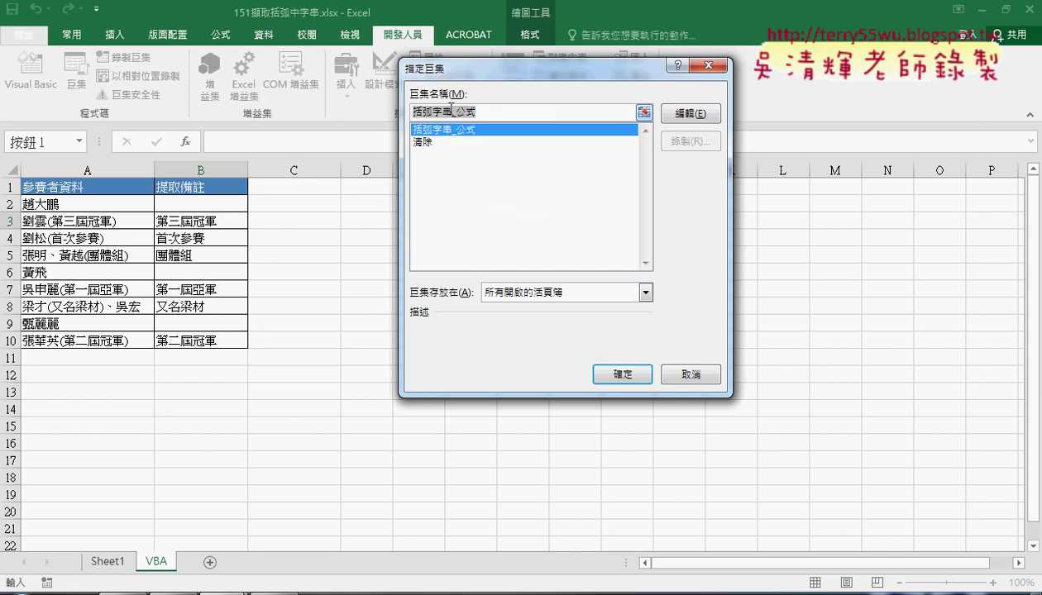
left_click(622, 375)
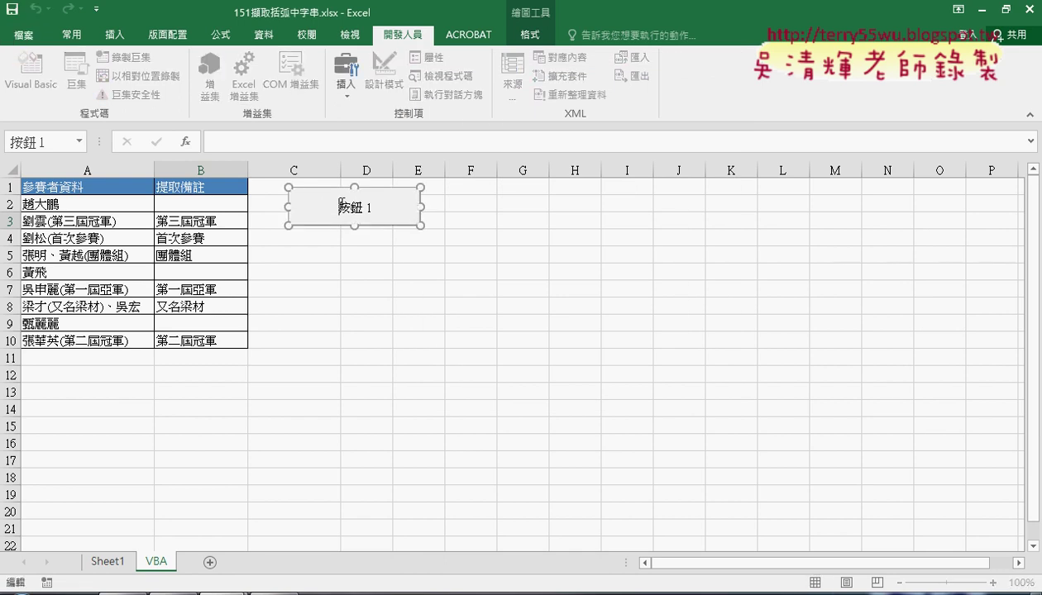
key("Delete")
key("Delete")
key("Delete")
key("Delete")
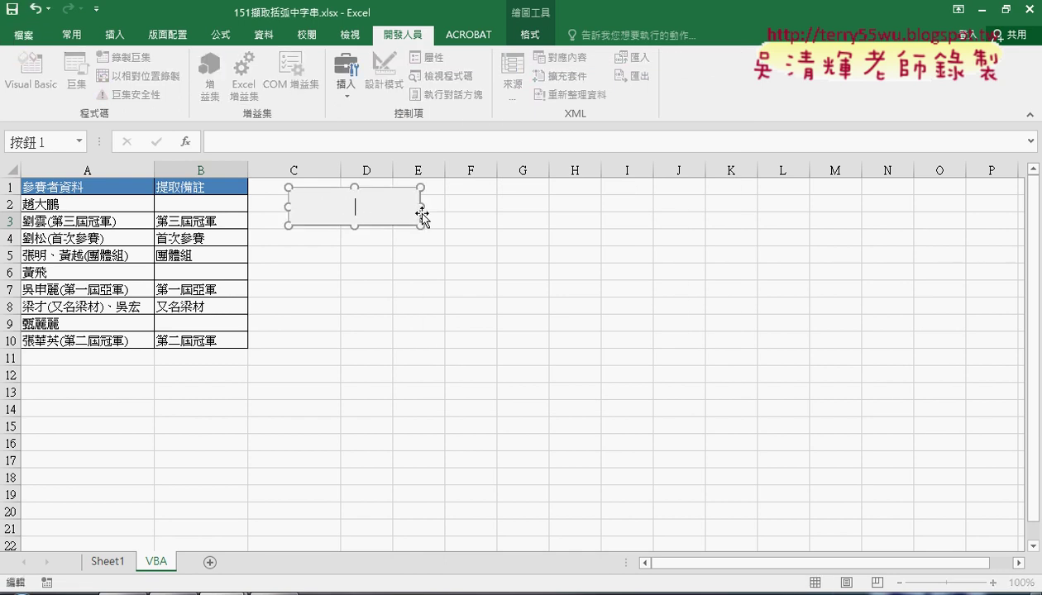
key("ctrl+v")
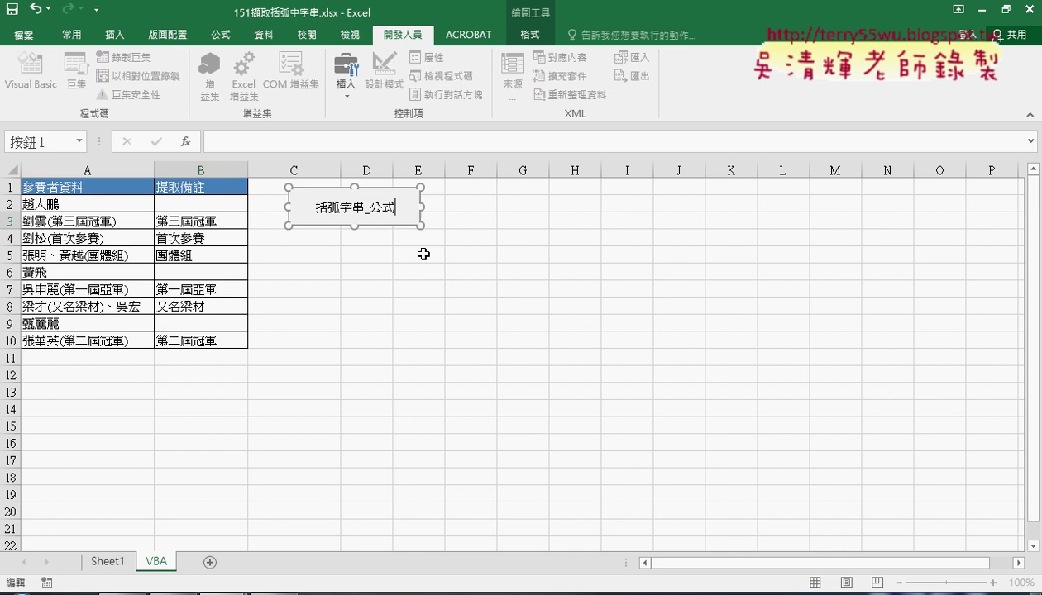
left_click(423, 252)
Copy the new button and select cell C3 as the paste spot.
right_click(367, 217)
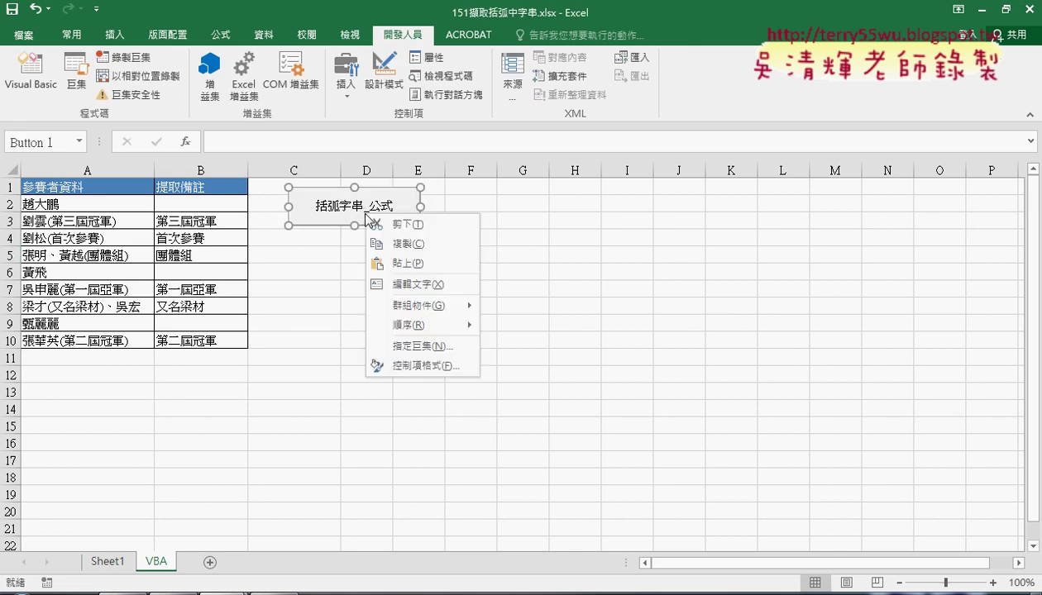
left_click(402, 243)
left_click(278, 223)
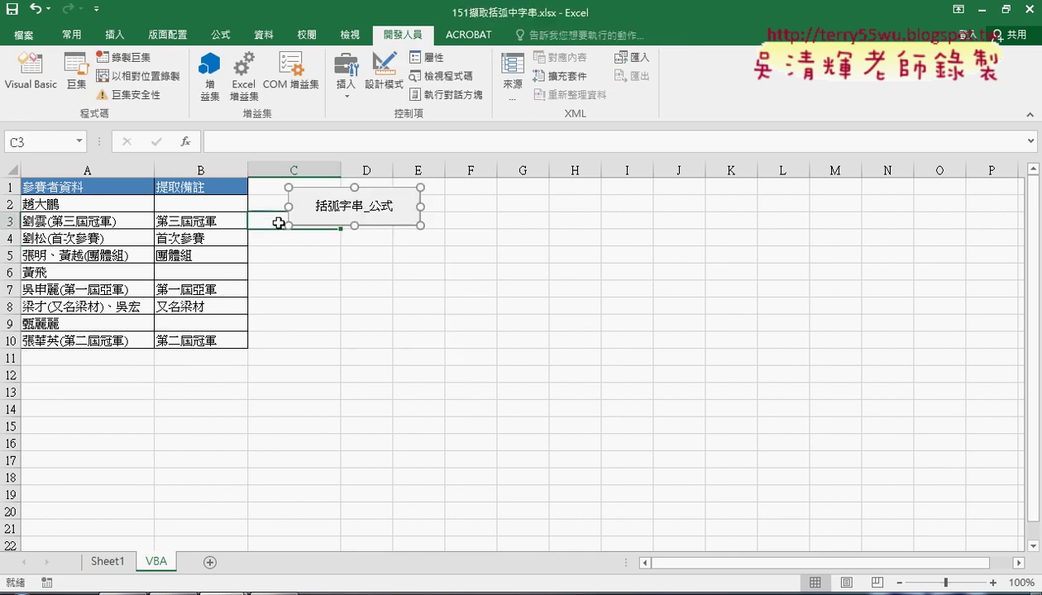
Paste a copy of the button below the first and assign it the 清除 macro.
key("ctrl+v")
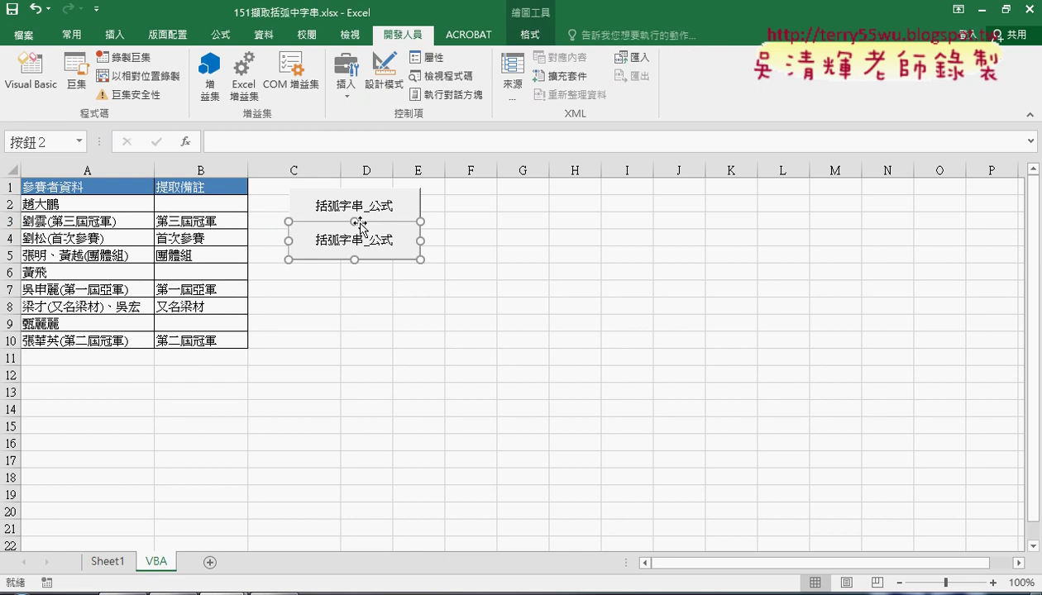
left_click_drag(363, 220, 373, 240)
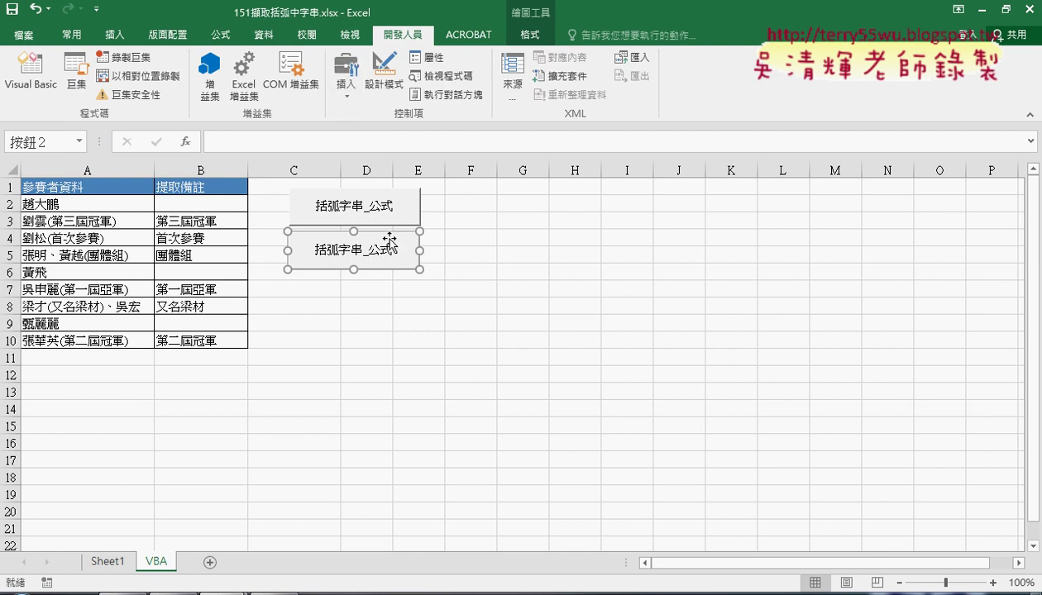
right_click(390, 238)
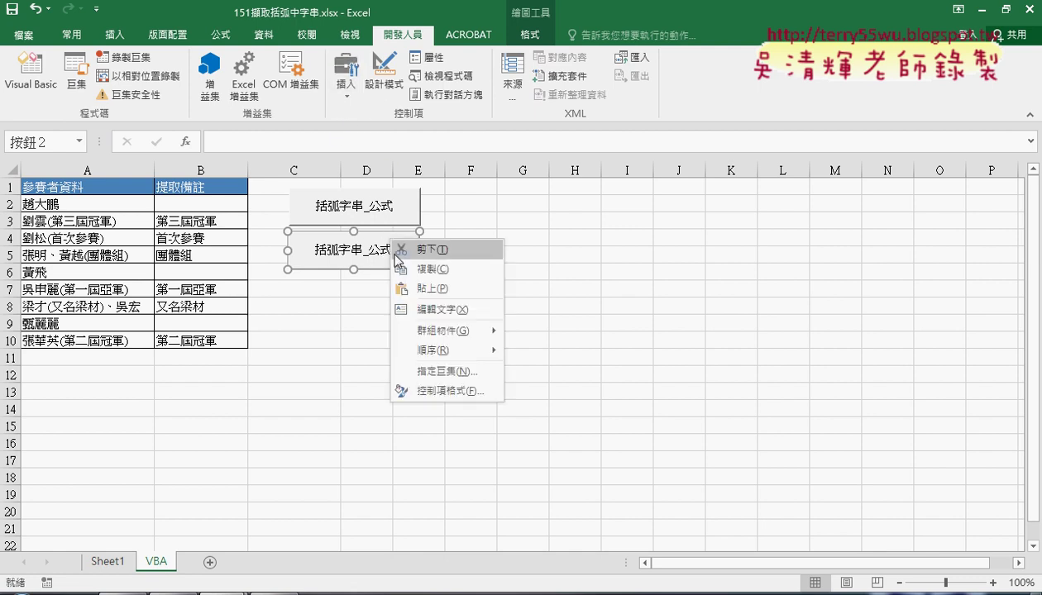
left_click(435, 374)
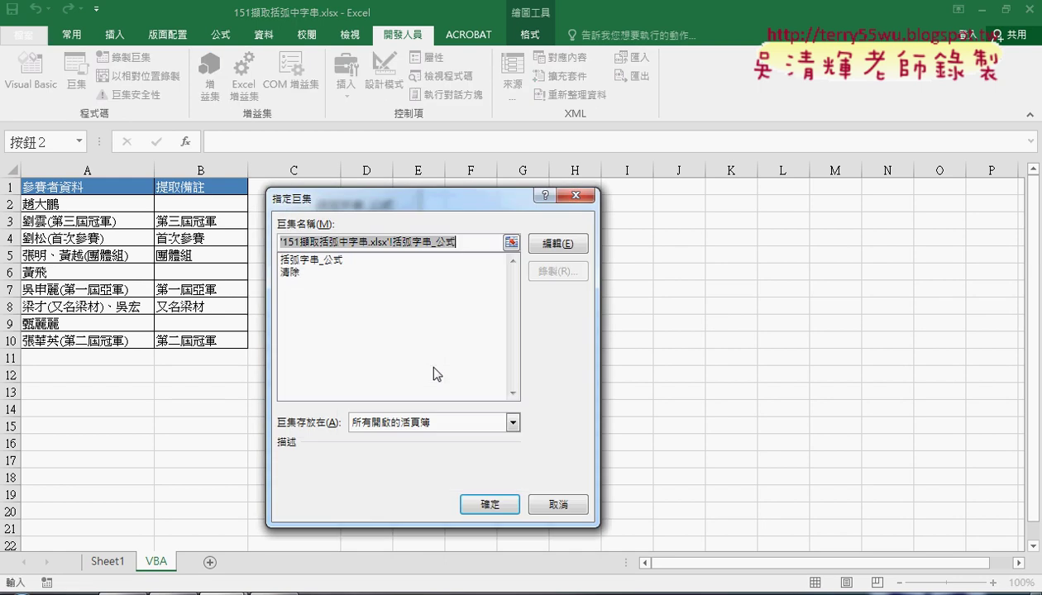
left_click(306, 279)
right_click(305, 242)
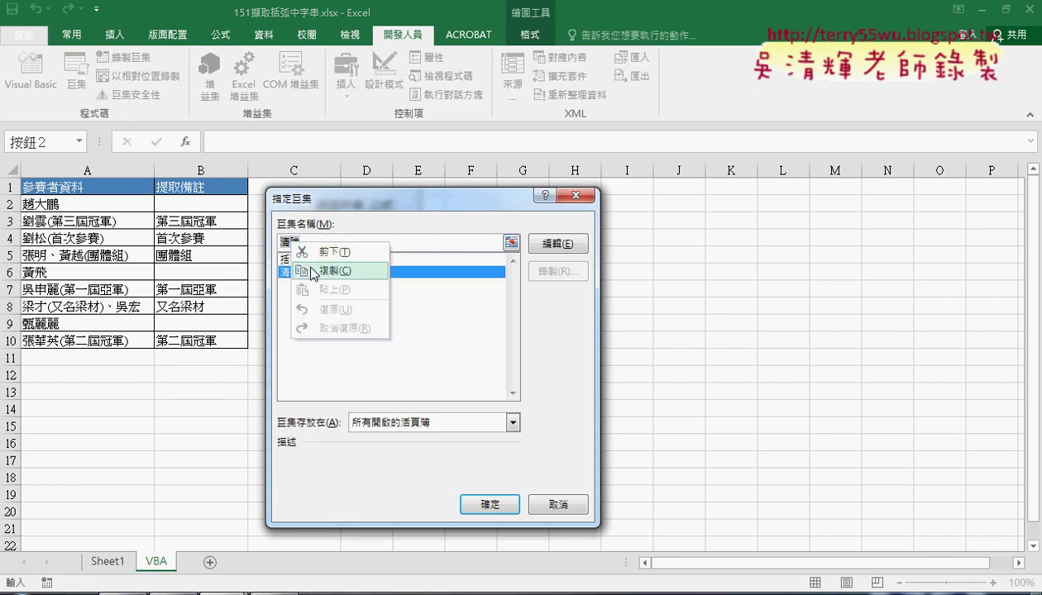
left_click(483, 457)
left_click(478, 503)
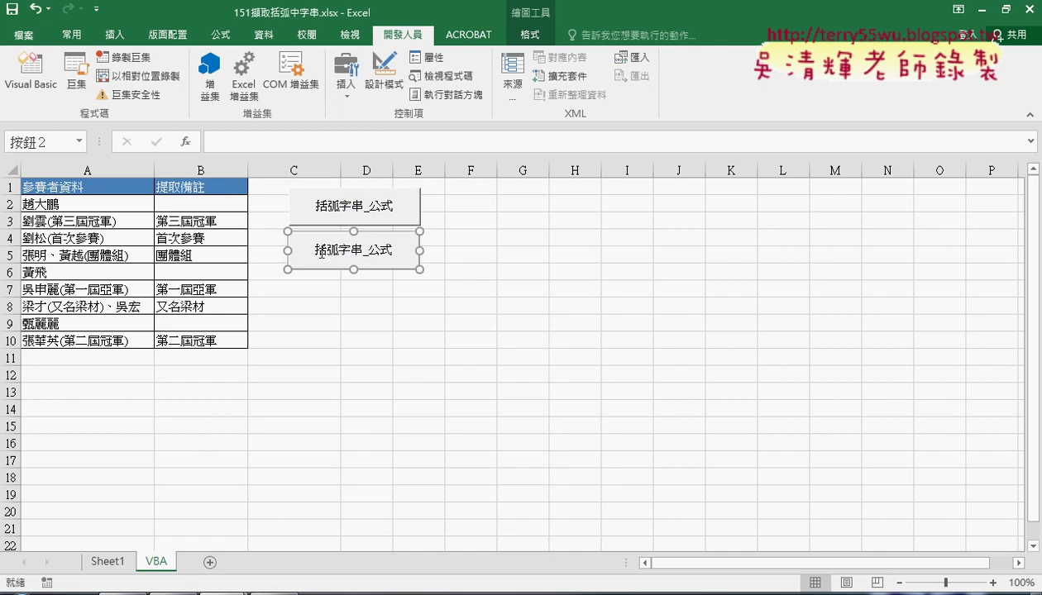
Caption the copy 清除, then test the 清除 and 括弧字串_公式 buttons.
left_click(321, 252)
key("Delete")
key("Delete")
key("Delete")
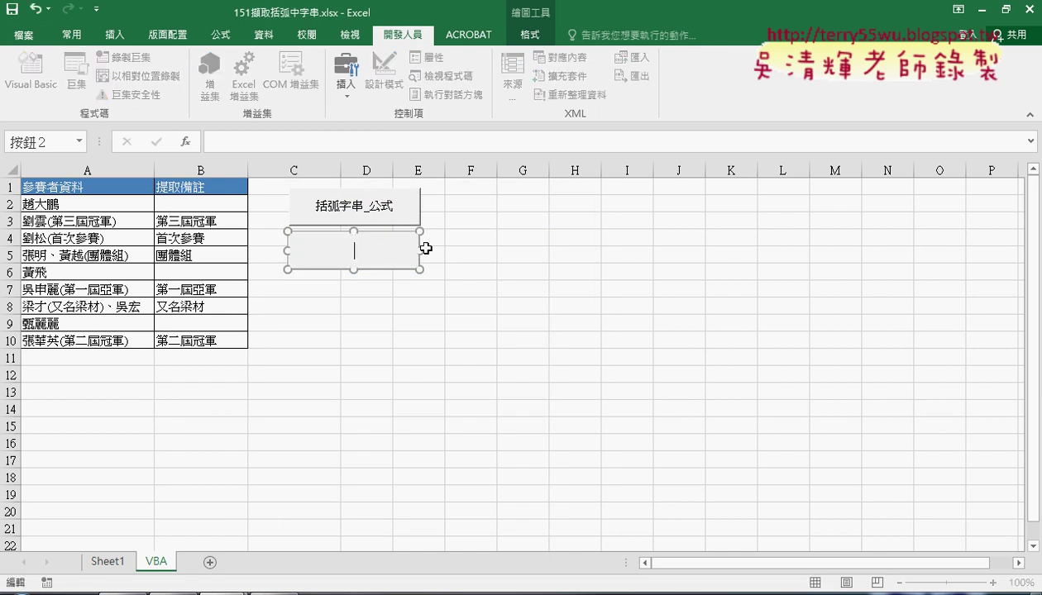
type("清除")
left_click(506, 283)
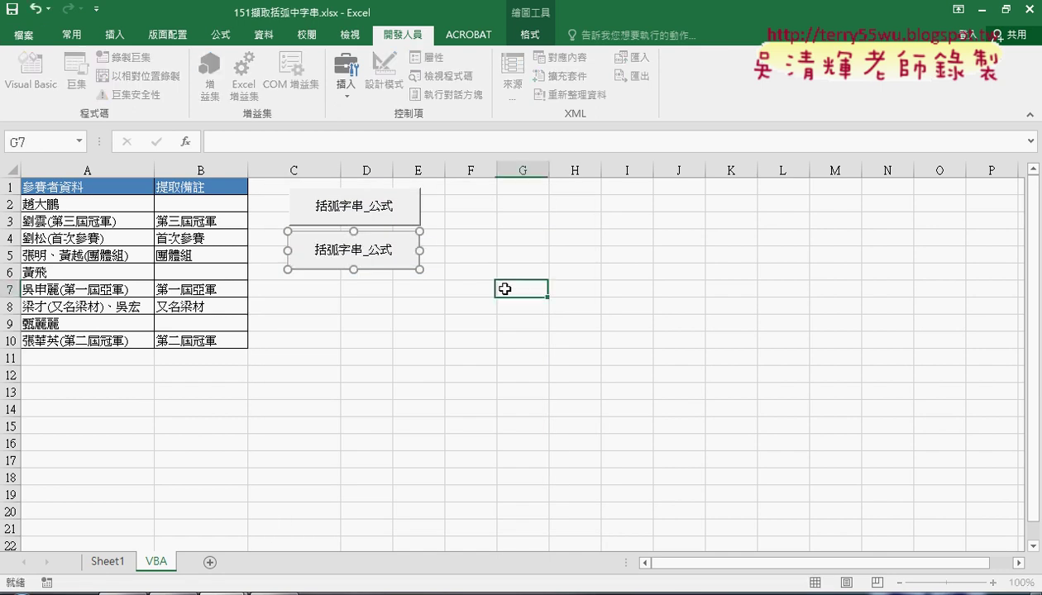
left_click(388, 262)
left_click(382, 216)
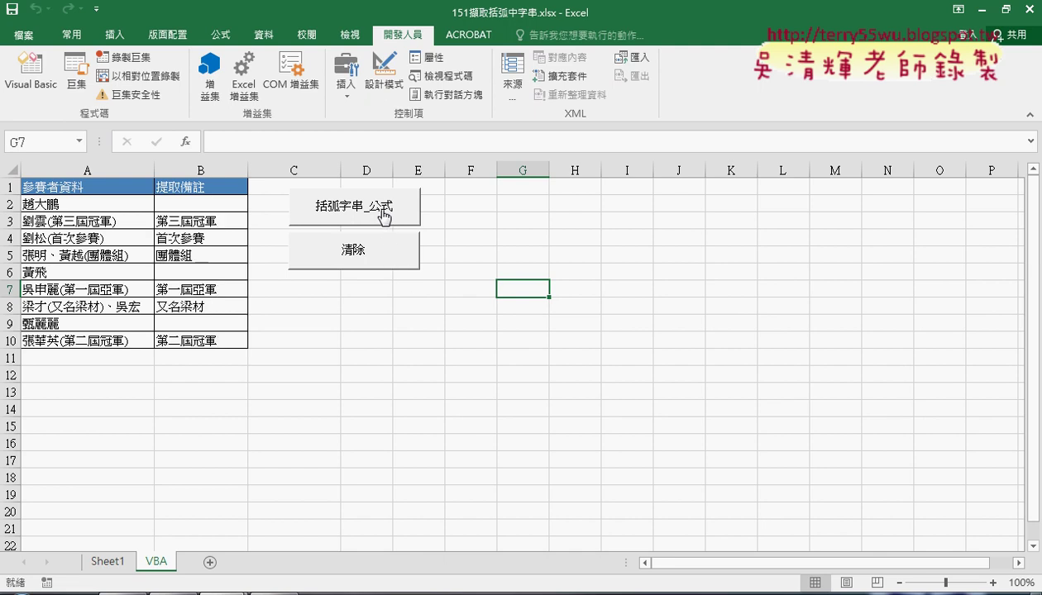
left_click(343, 257)
left_click(361, 213)
left_click(207, 203)
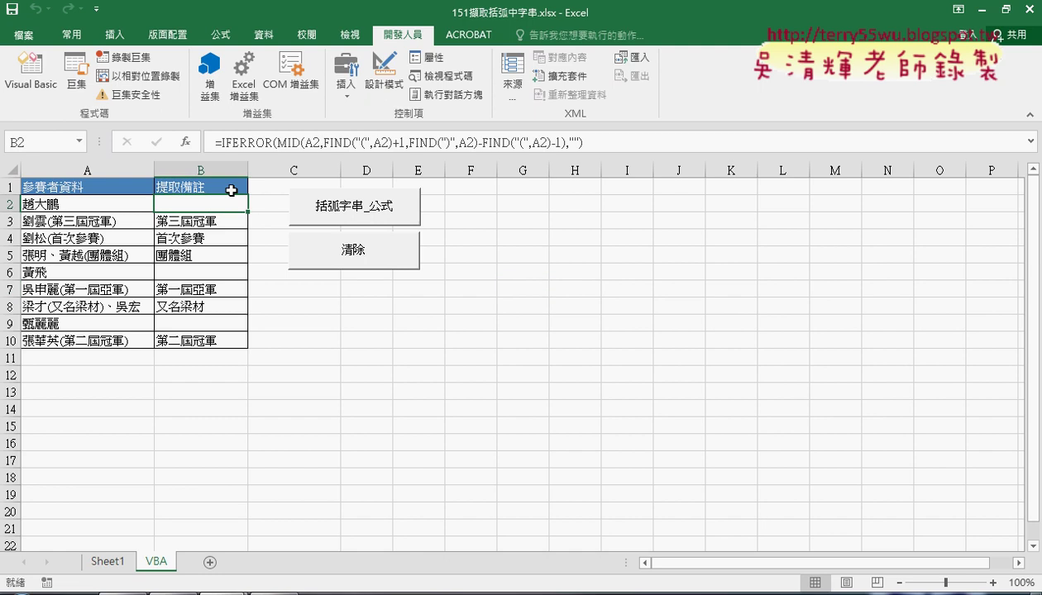
key("Return")
left_click(205, 197)
left_click(317, 142)
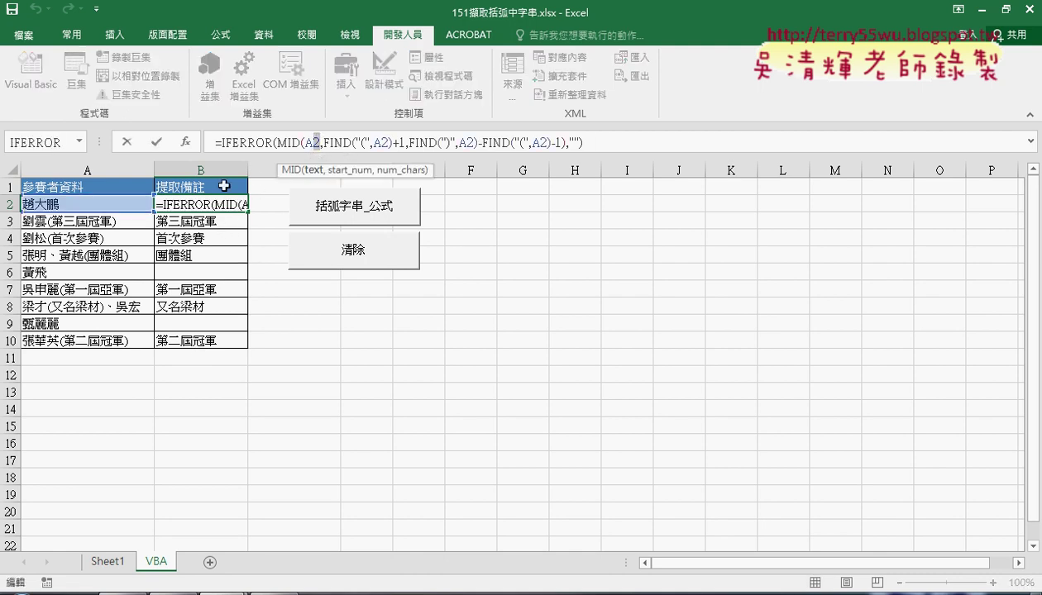
left_click(127, 142)
key("Return")
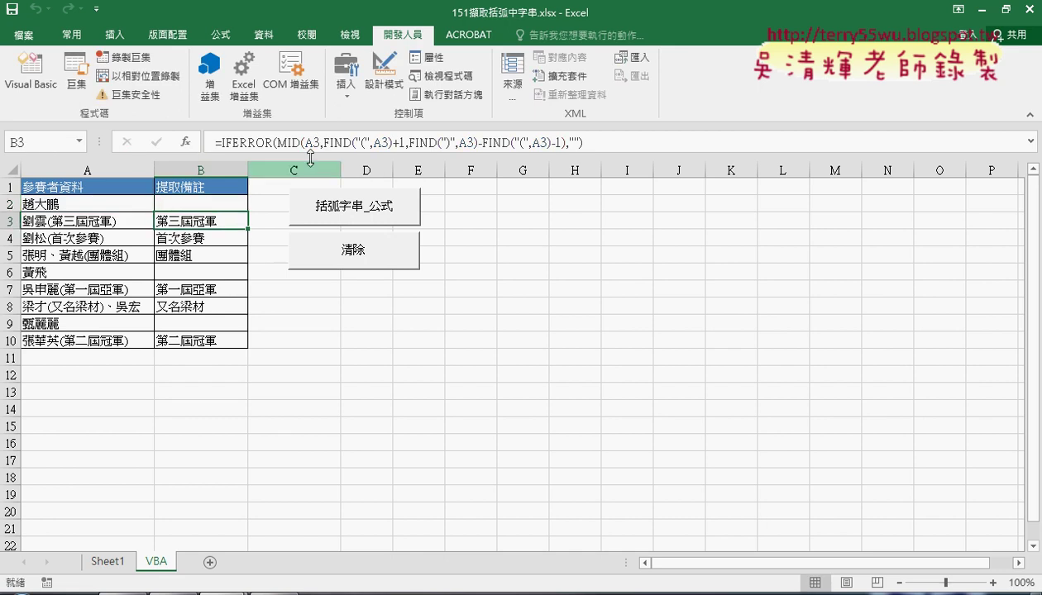
key("Return")
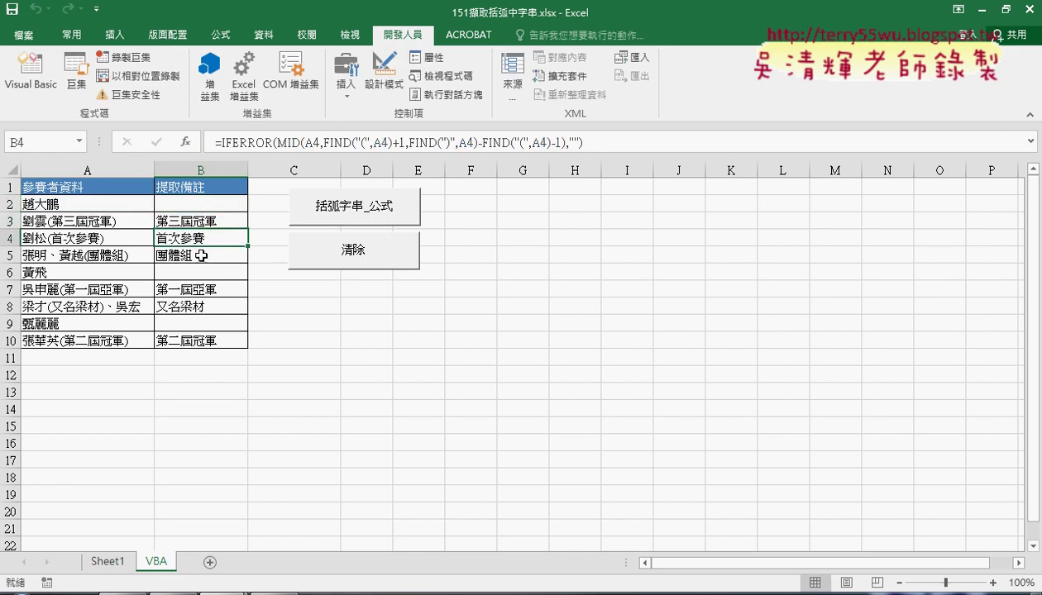
key("Return")
key("Return")
left_click(213, 290)
left_click(212, 307)
left_click(211, 324)
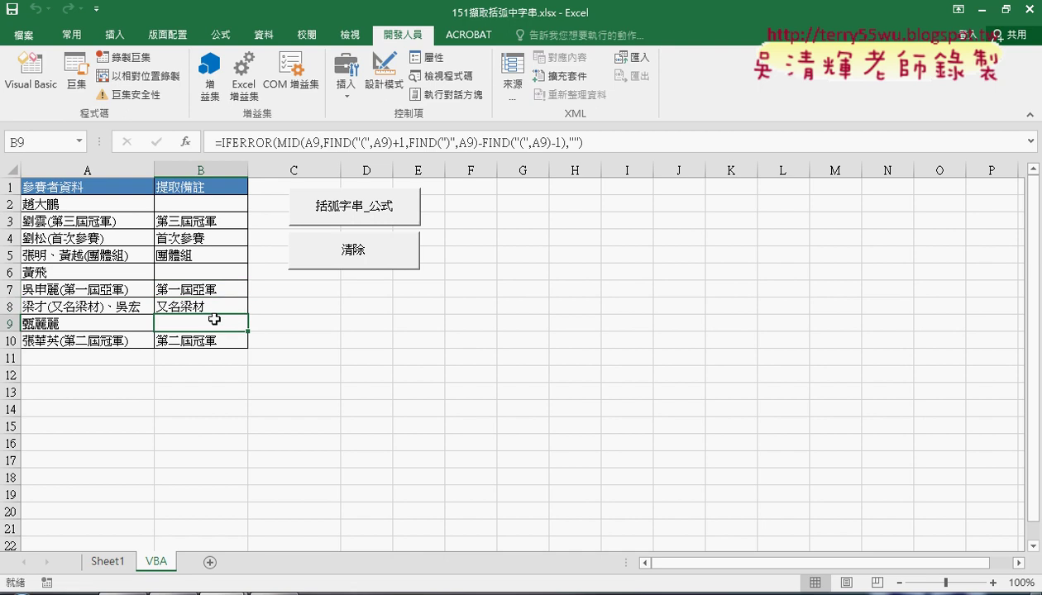
left_click(211, 339)
left_click(214, 356)
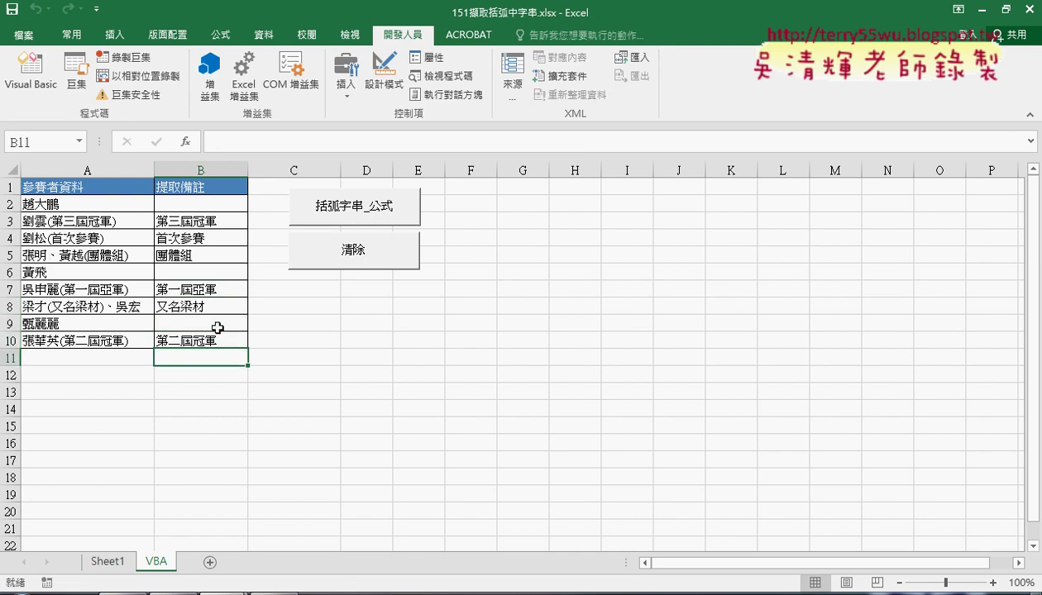
left_click(227, 204)
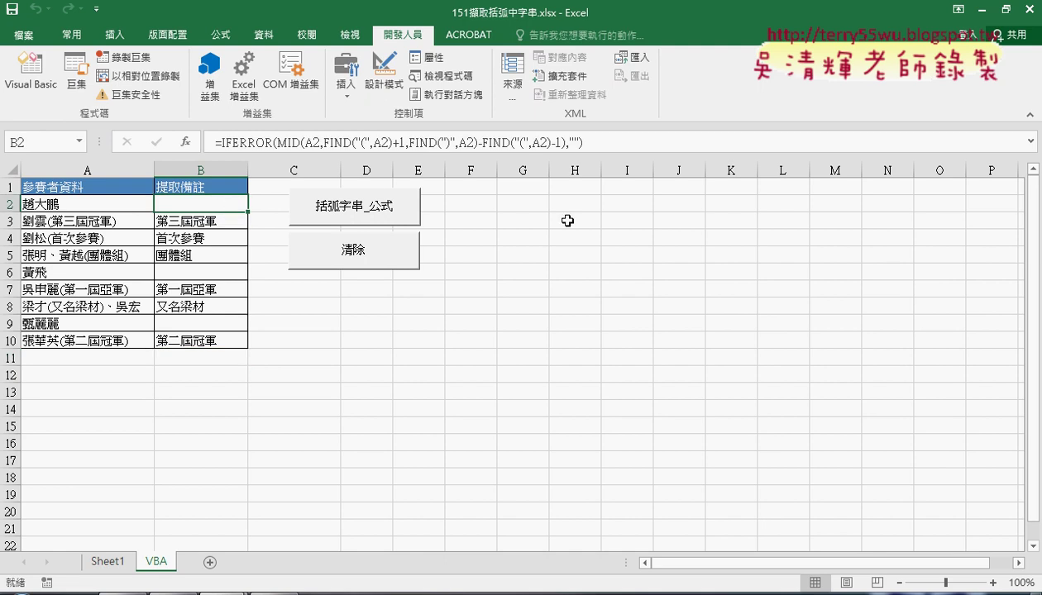
left_click(207, 222)
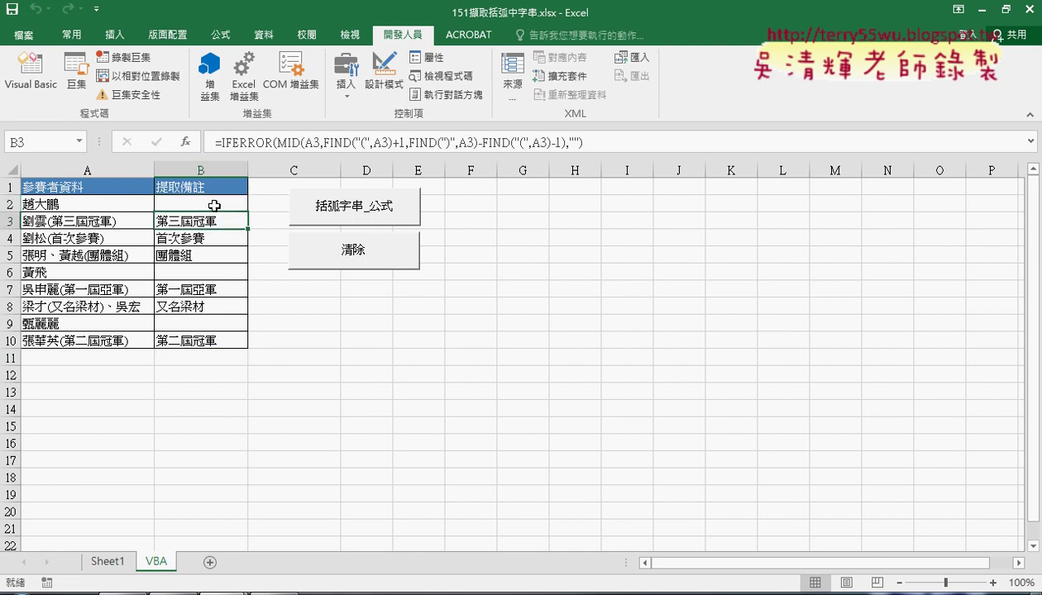
left_click(214, 205)
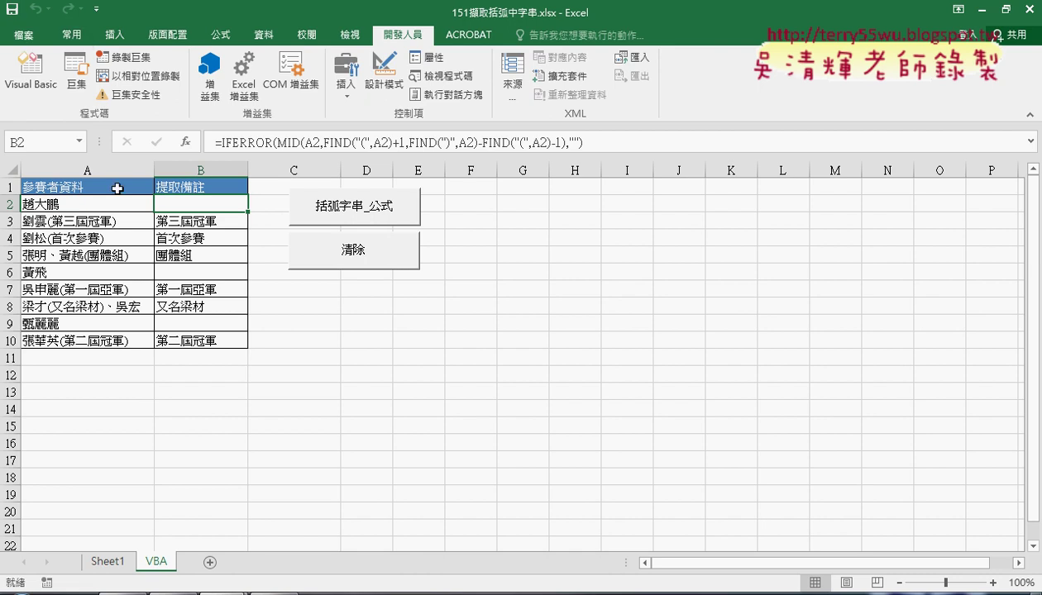
left_click(216, 225)
left_click(218, 235)
left_click(219, 225)
left_click(220, 236)
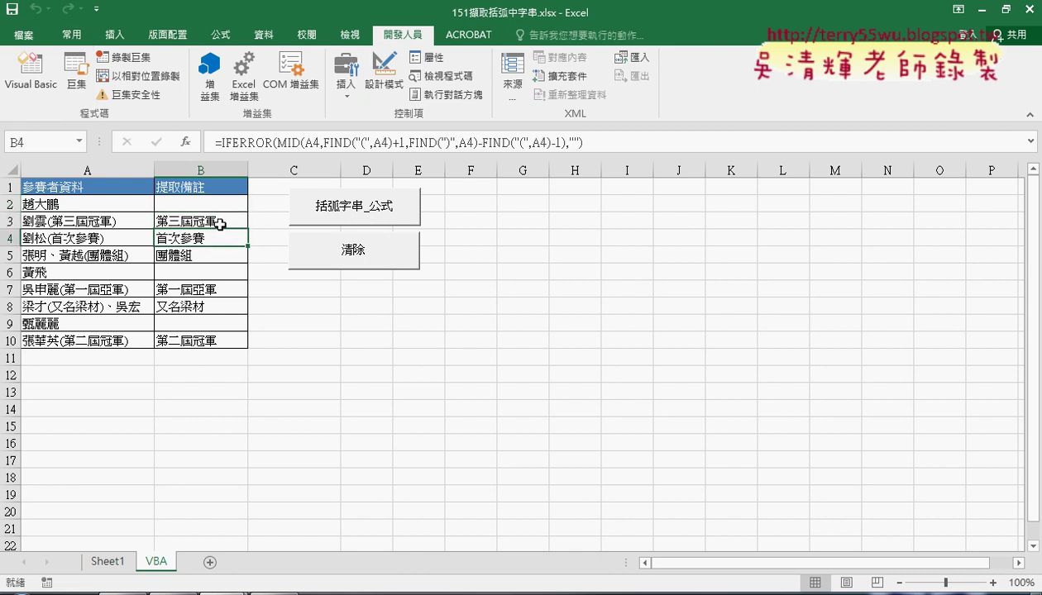
left_click(219, 220)
left_click(216, 207)
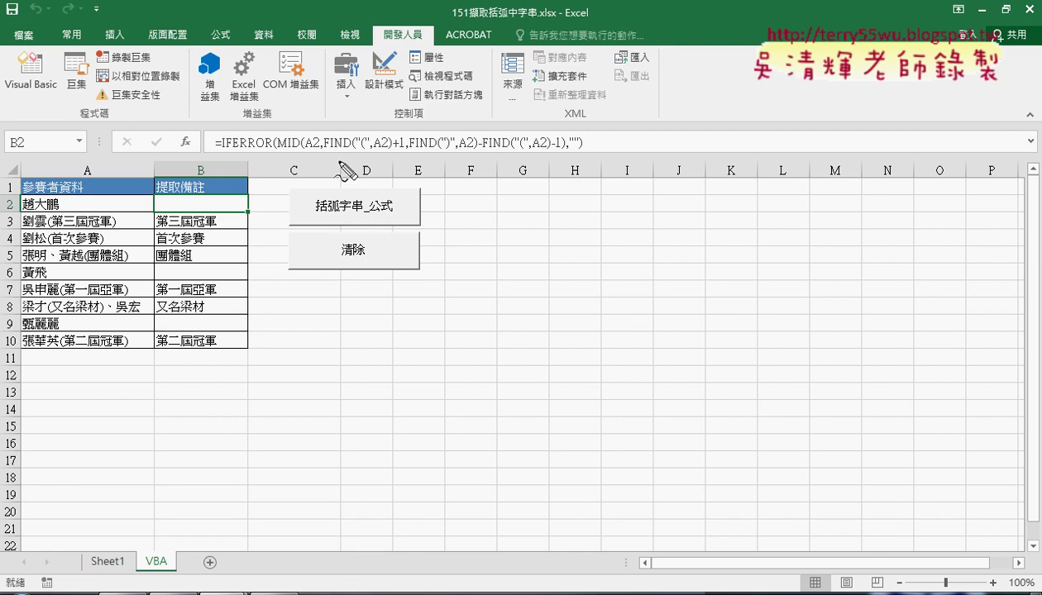
mouse_move(350, 152)
left_mouse_down()
mouse_move(322, 151)
mouse_move(360, 152)
left_mouse_up()
mouse_move(595, 149)
left_mouse_down()
mouse_move(633, 158)
mouse_move(674, 136)
mouse_move(685, 106)
left_mouse_up()
left_click_drag(683, 142, 716, 161)
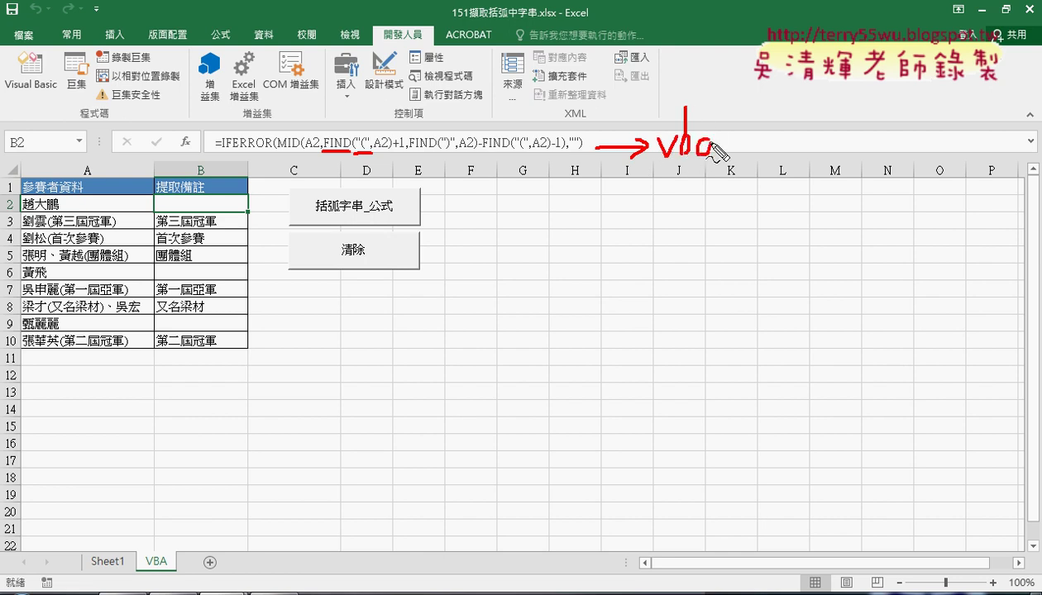
left_click_drag(326, 155, 349, 155)
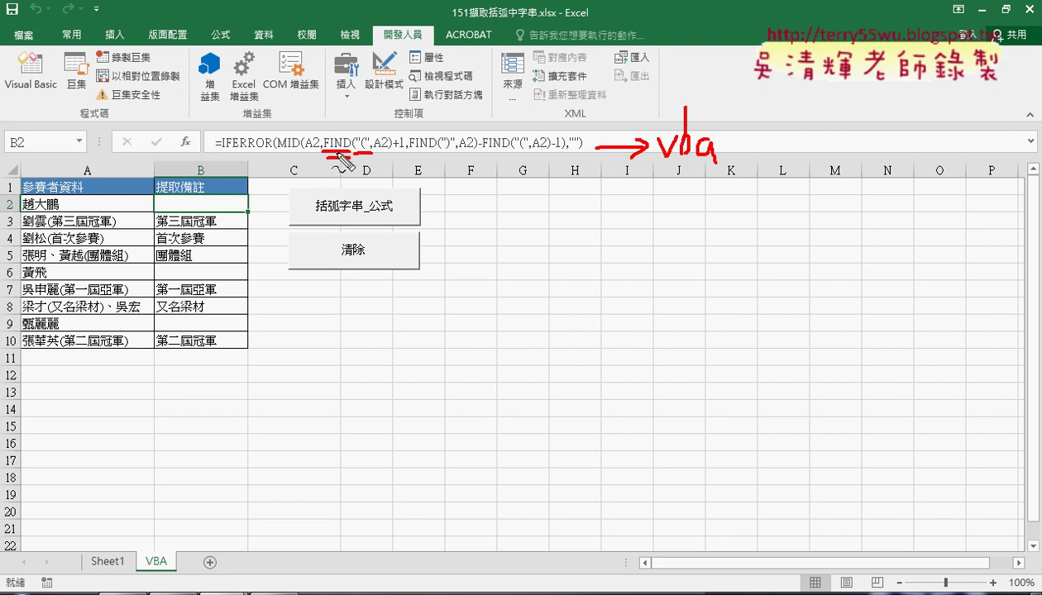
left_click_drag(354, 152, 367, 153)
left_click_drag(279, 152, 298, 156)
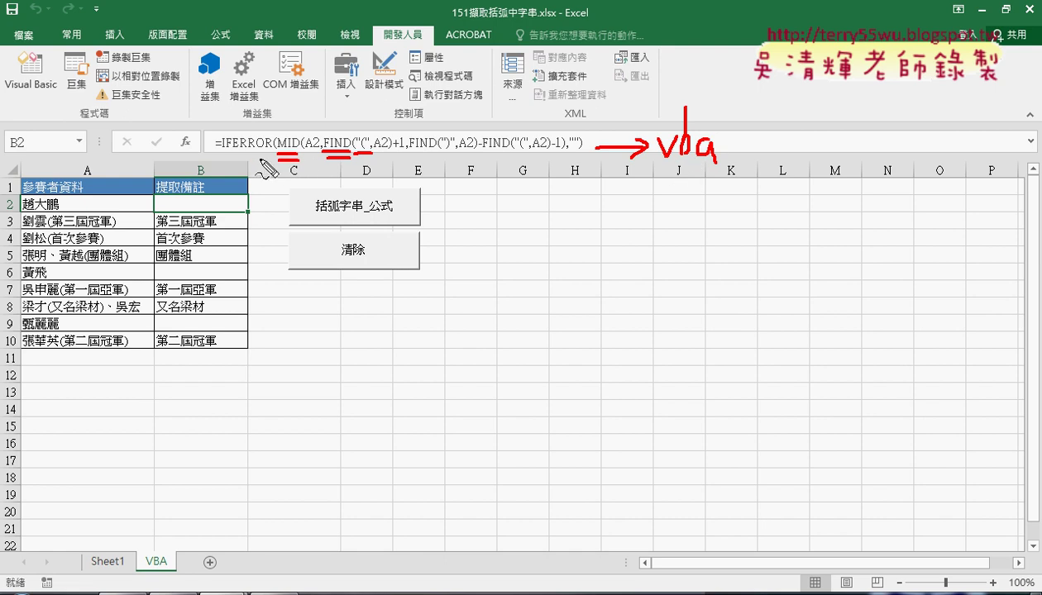
mouse_move(266, 149)
left_mouse_down()
mouse_move(222, 149)
mouse_move(225, 169)
left_mouse_up()
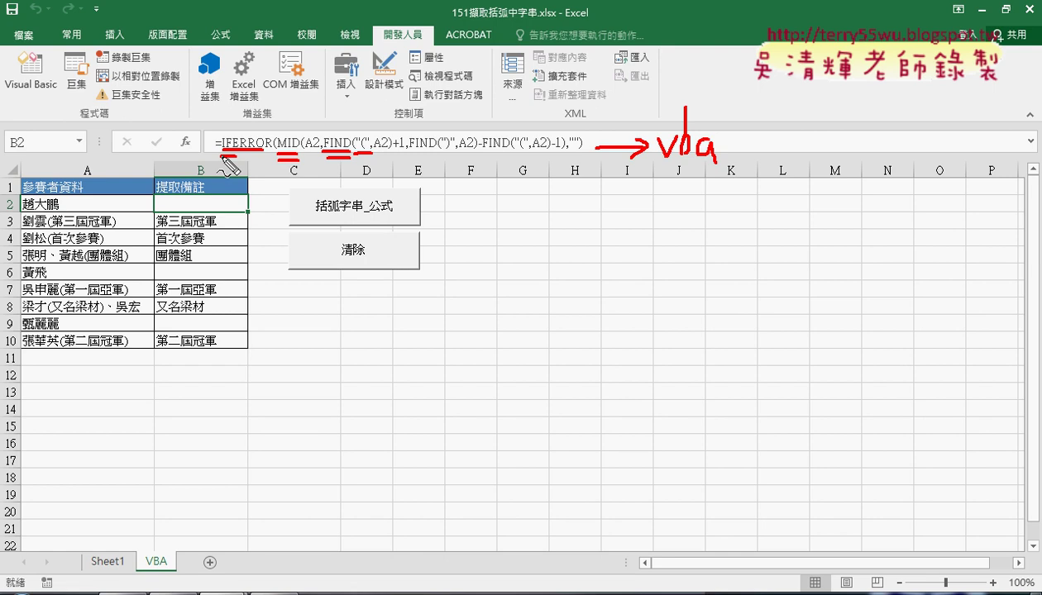
key("Escape")
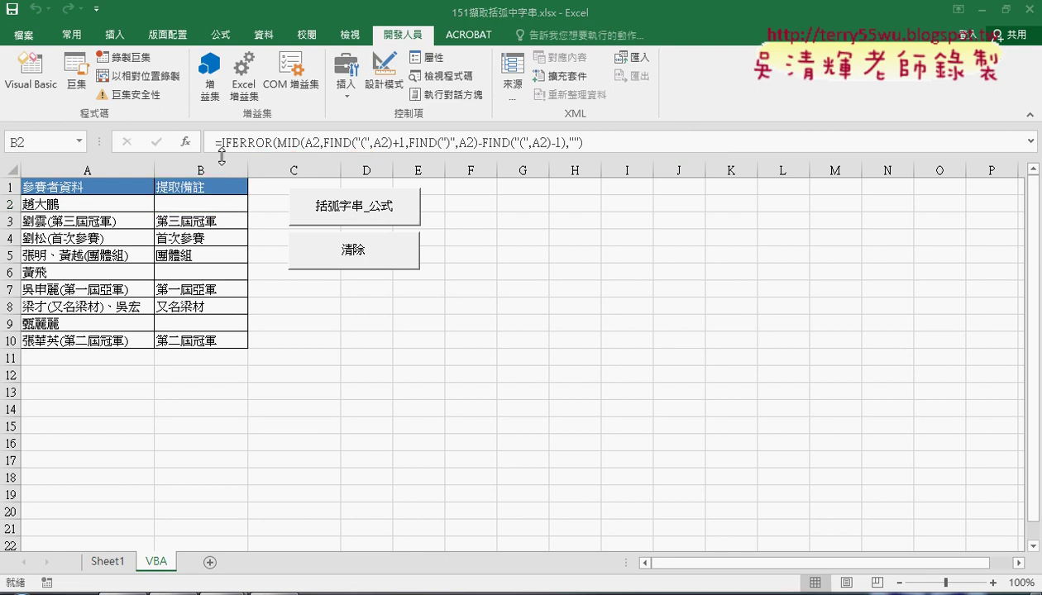
In the VBA editor, duplicate the 括弧字串_公式 procedure below and rename it 括弧字串.
left_click(37, 89)
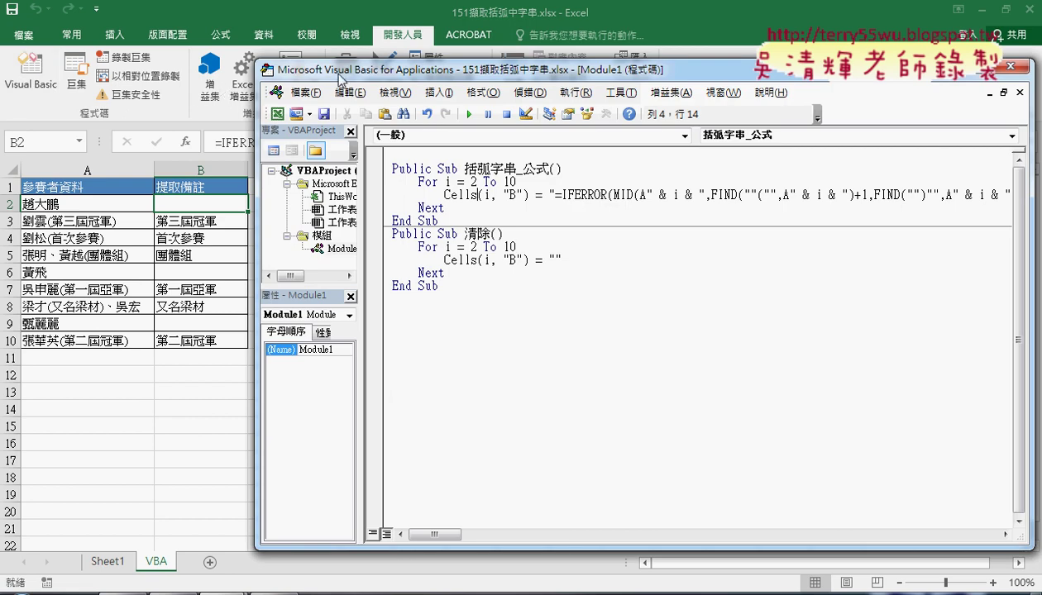
left_click_drag(339, 77, 466, 74)
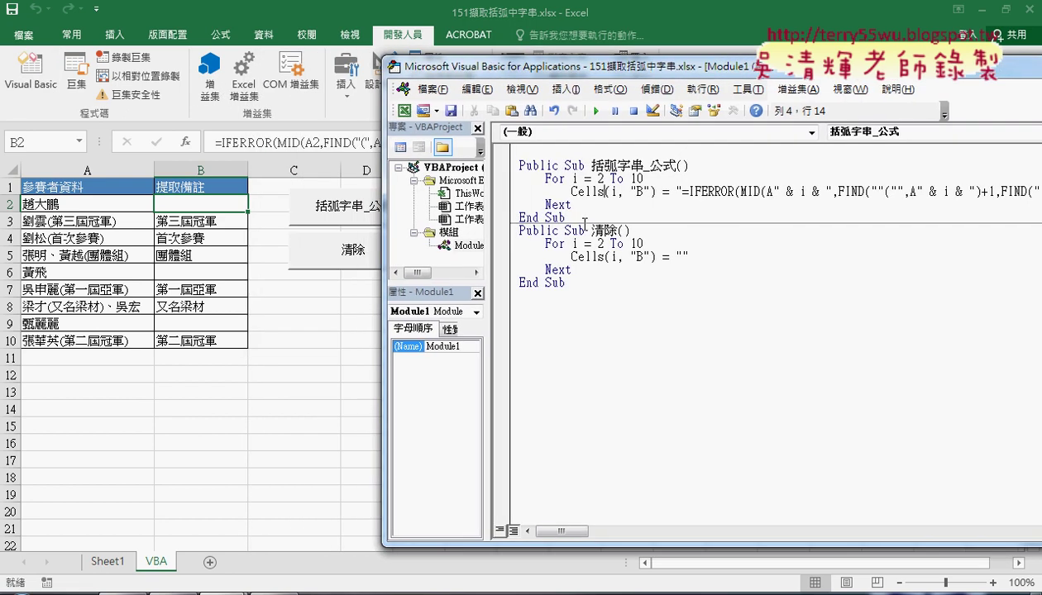
mouse_move(577, 214)
left_mouse_down()
mouse_move(519, 165)
mouse_move(522, 304)
left_mouse_up()
left_click_drag(645, 295, 682, 284)
key("Delete")
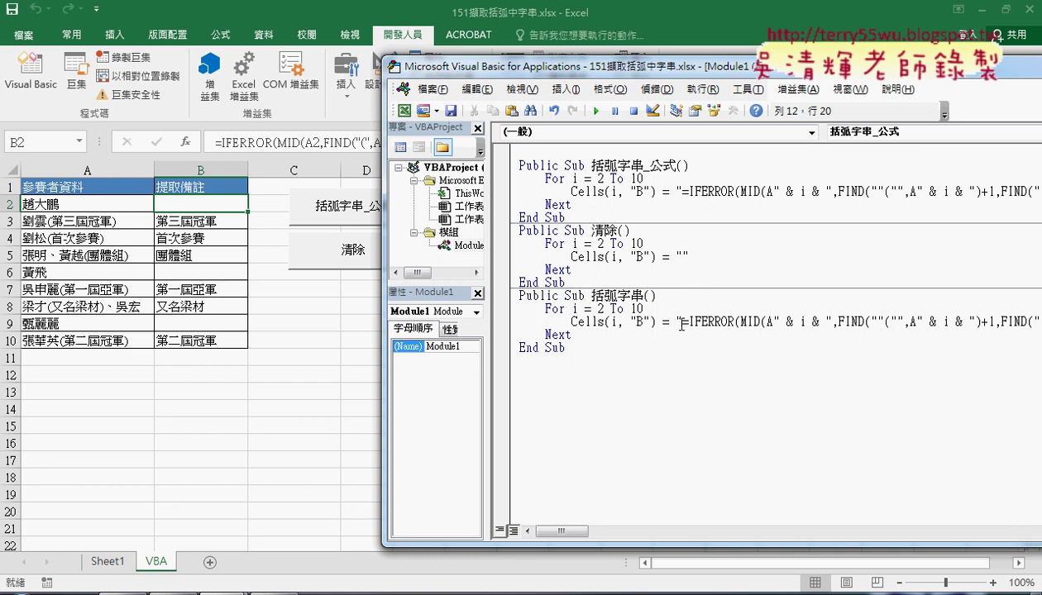
Replace the formula in the copy's Cells line with an empty string "".
left_click_drag(681, 322, 999, 325)
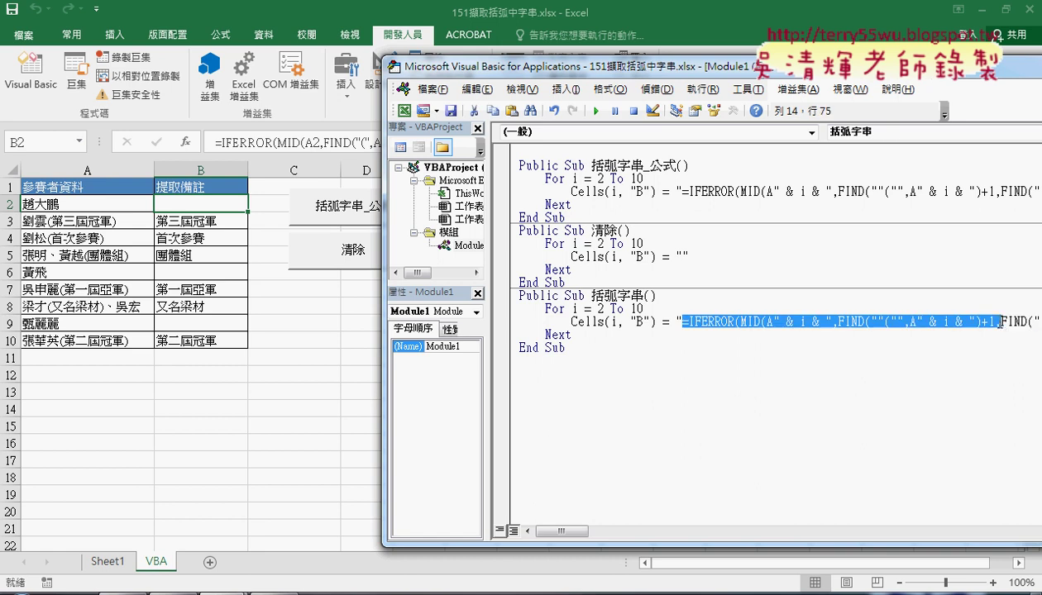
key("shift+End")
key("Delete")
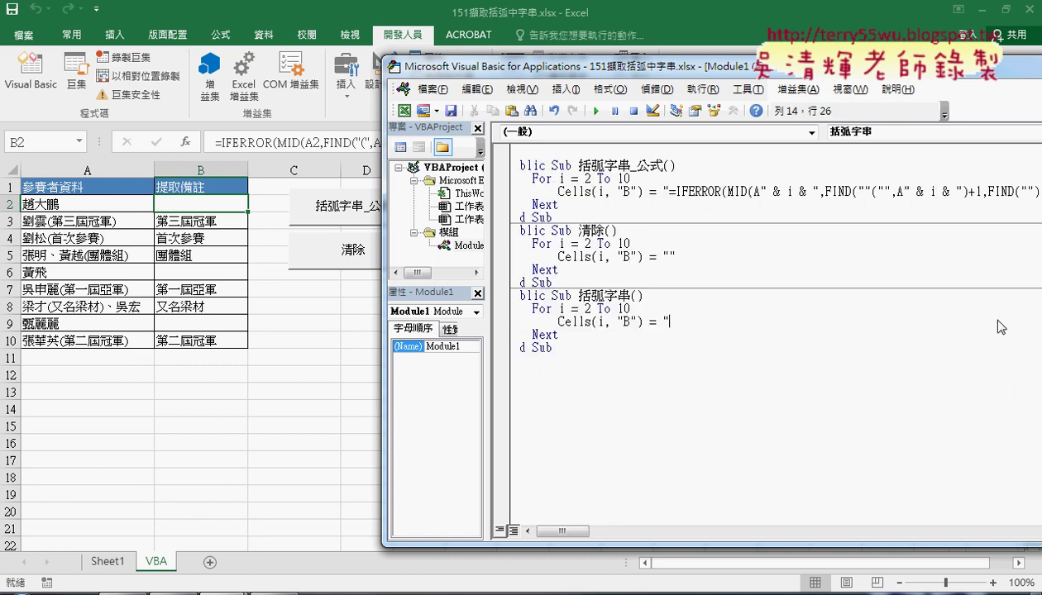
type("\"")
left_click(835, 413)
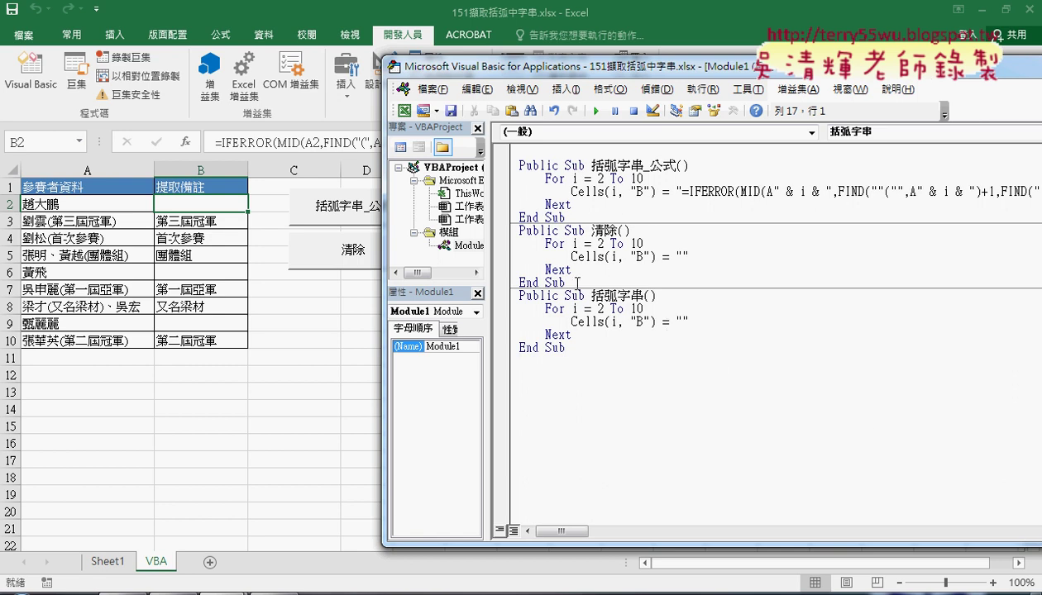
Add an indented line inside the For loop beginning with vba.
left_click_drag(567, 282, 520, 232)
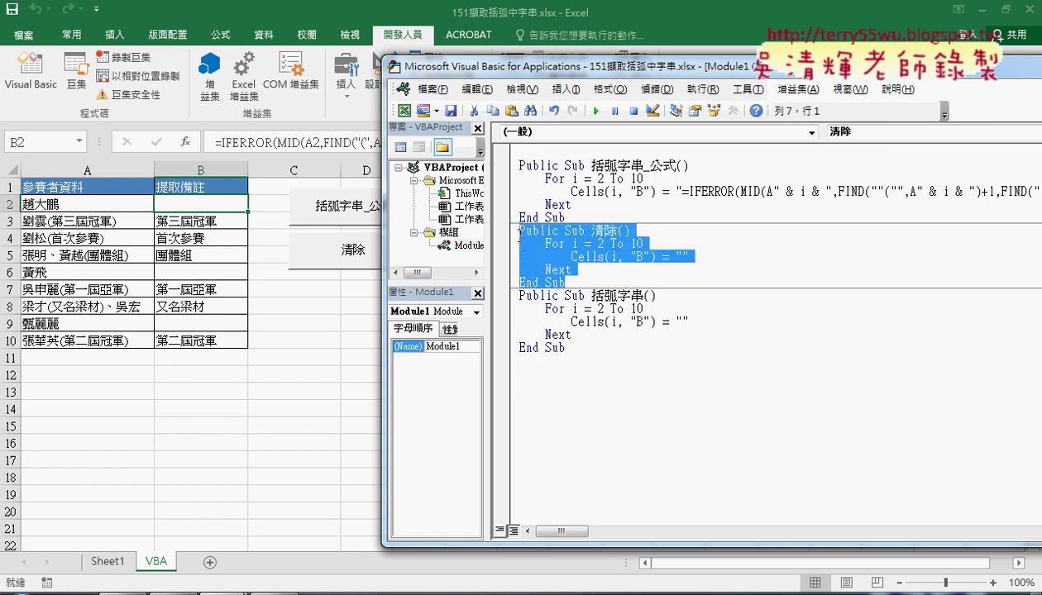
left_click(676, 310)
key("Return")
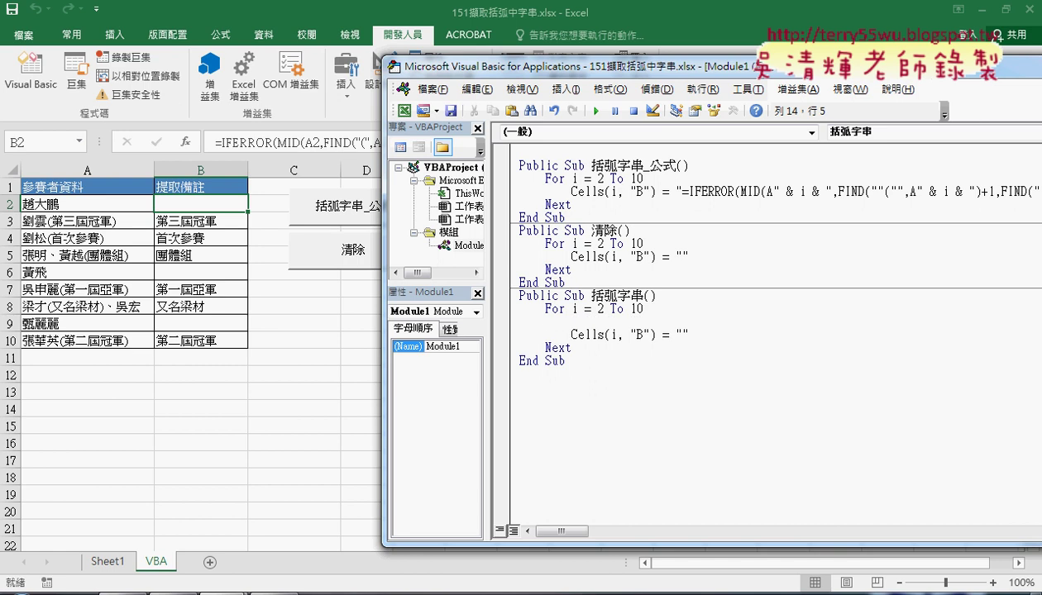
key("Tab")
type("v")
type("ba")
type(".")
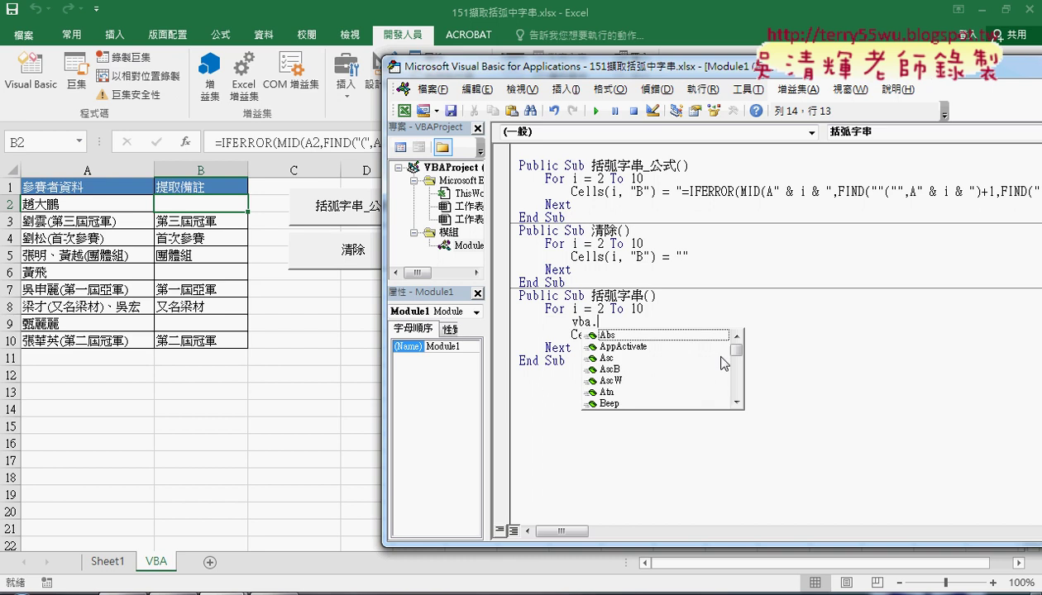
Start typing ins after vba. and compare with the FIND formula's arguments.
type("f")
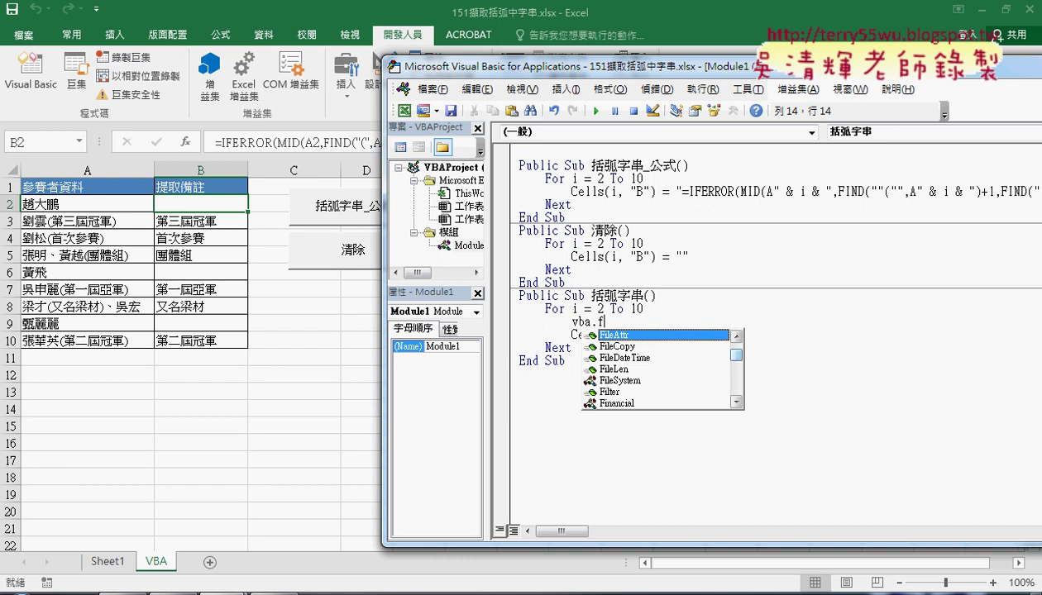
key("BackSpace")
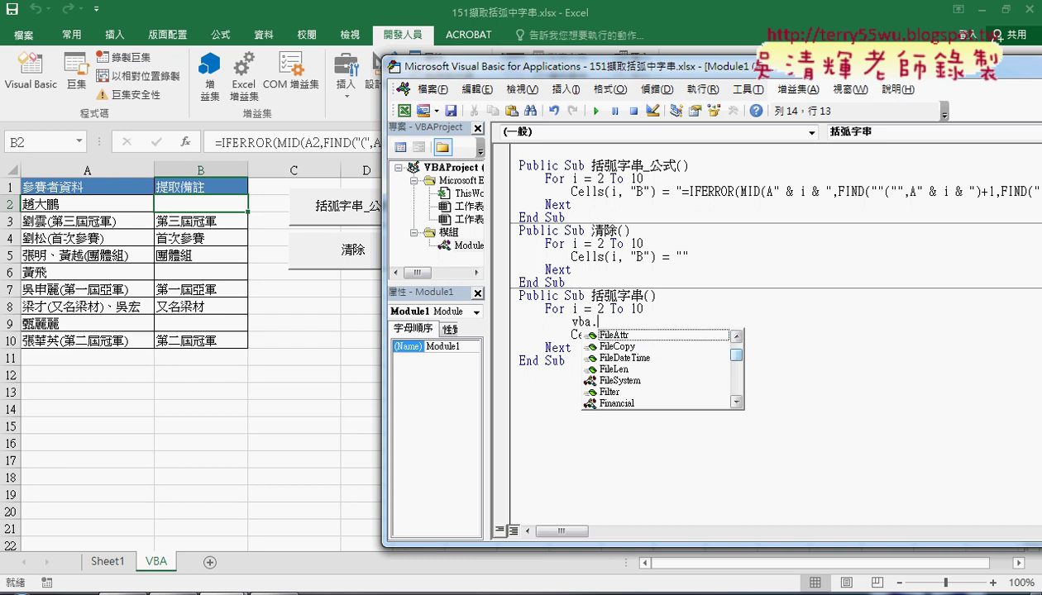
type("in")
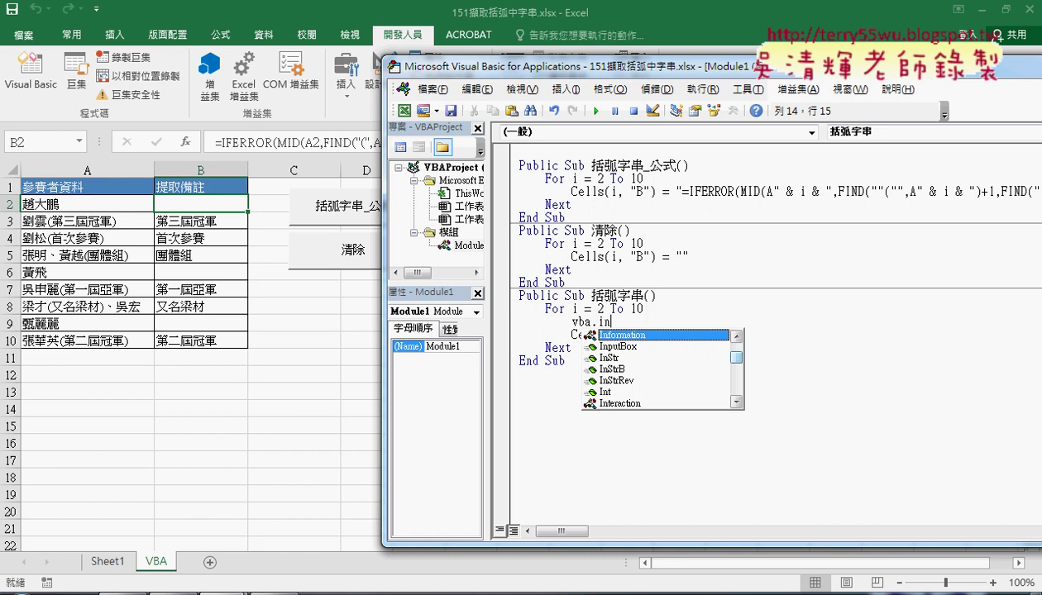
type("s")
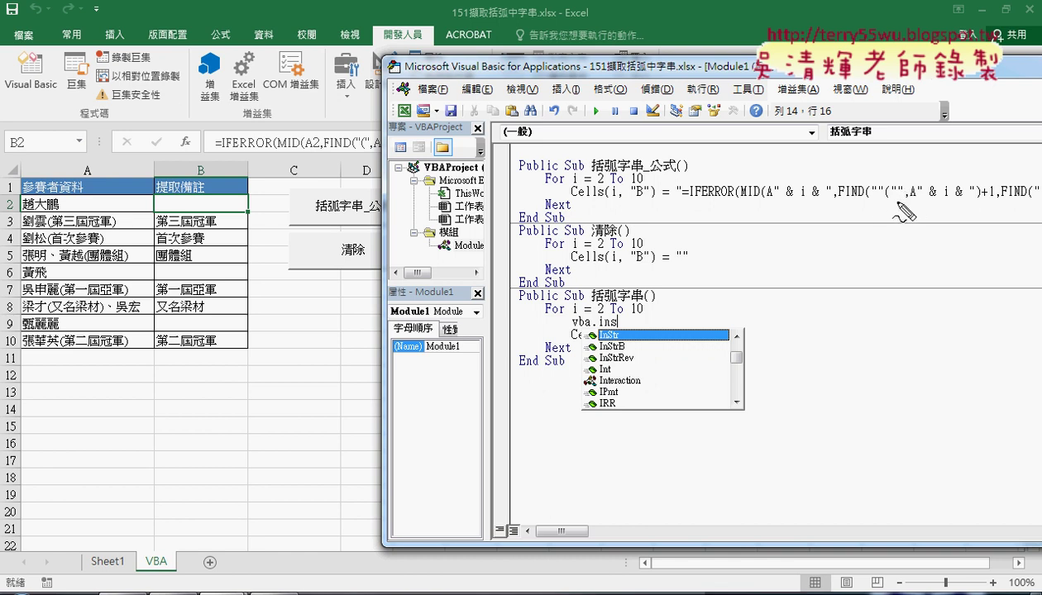
left_click_drag(902, 200, 870, 200)
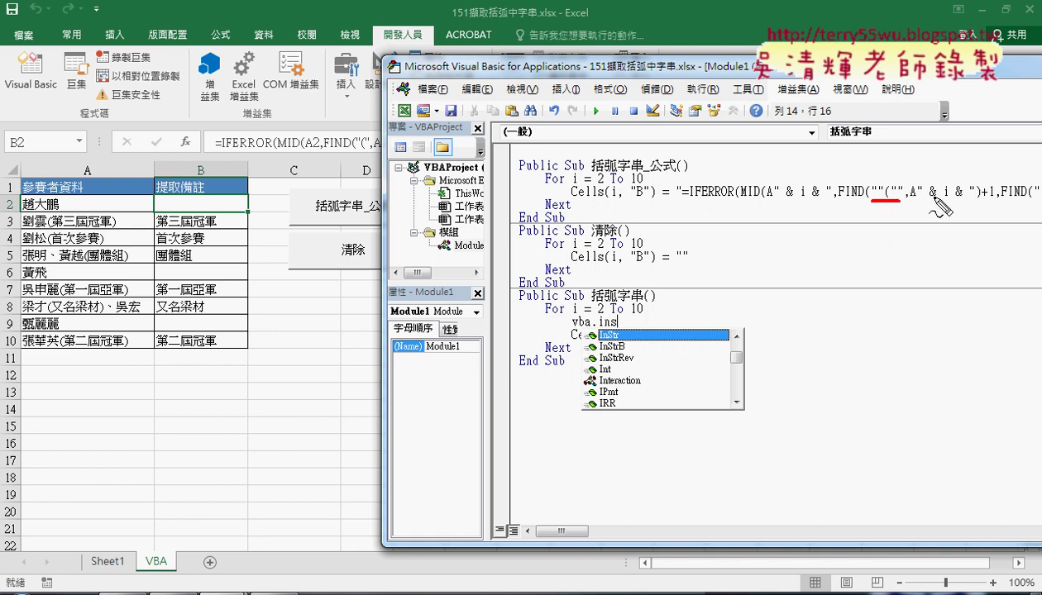
left_click_drag(972, 208, 910, 208)
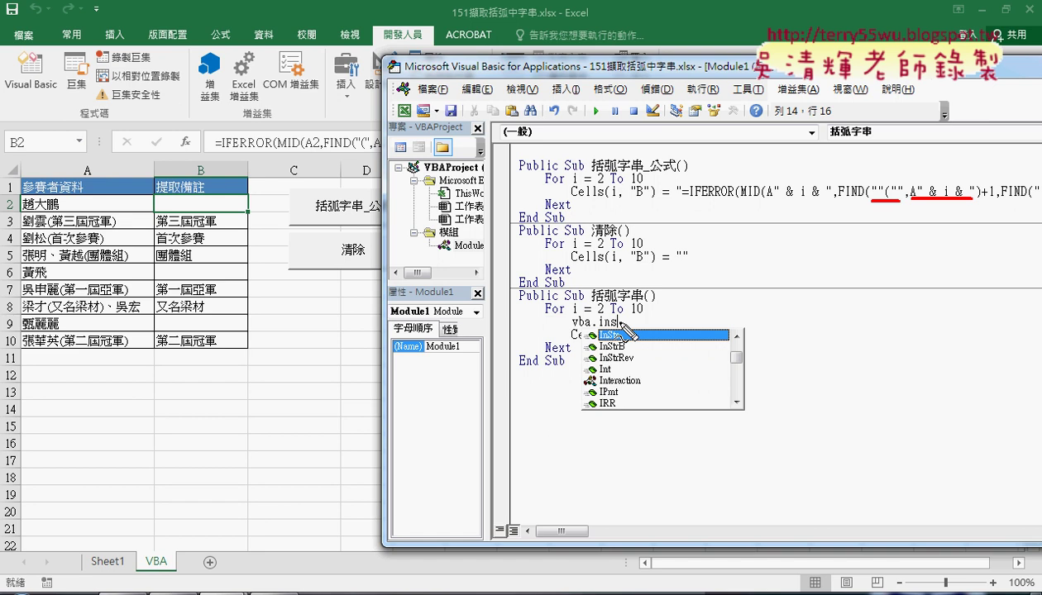
key("Escape")
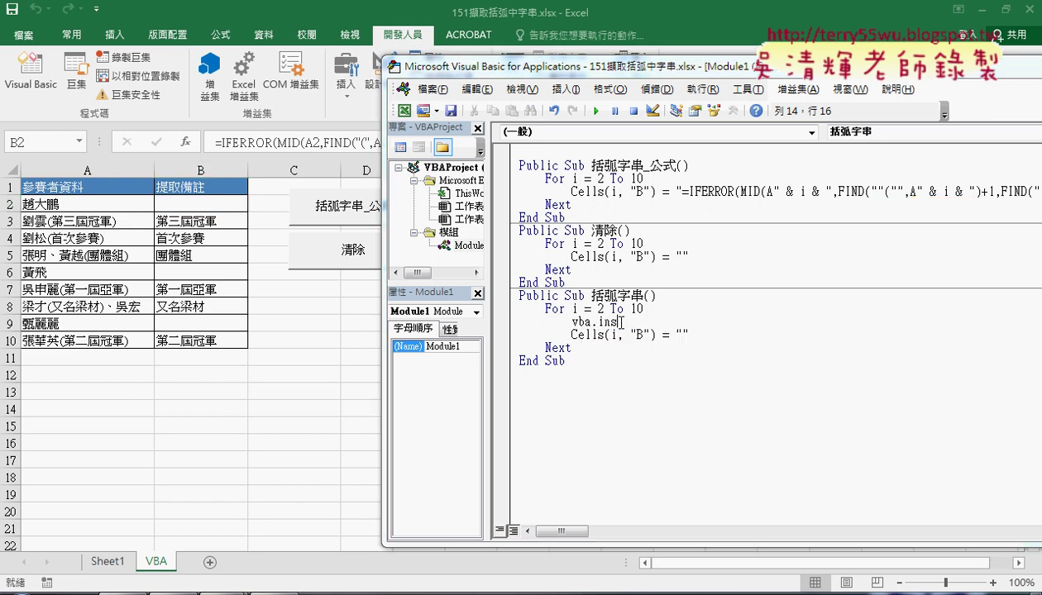
Insert InStr from the suggestions and give it the arguments cells(i,"A"),"(".
key("BackSpace")
key("BackSpace")
key("BackSpace")
type(".")
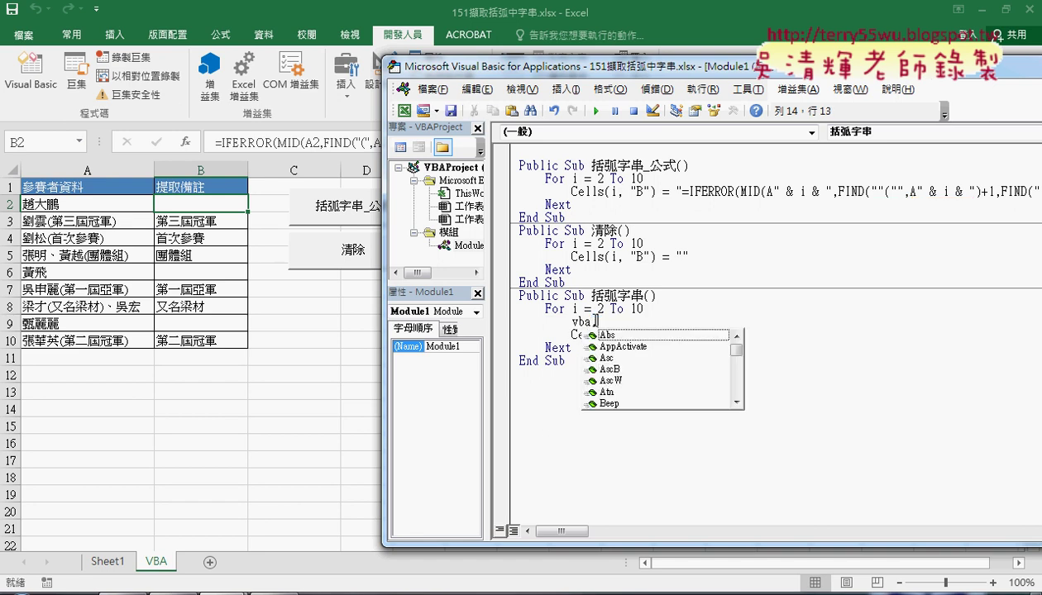
type("ins")
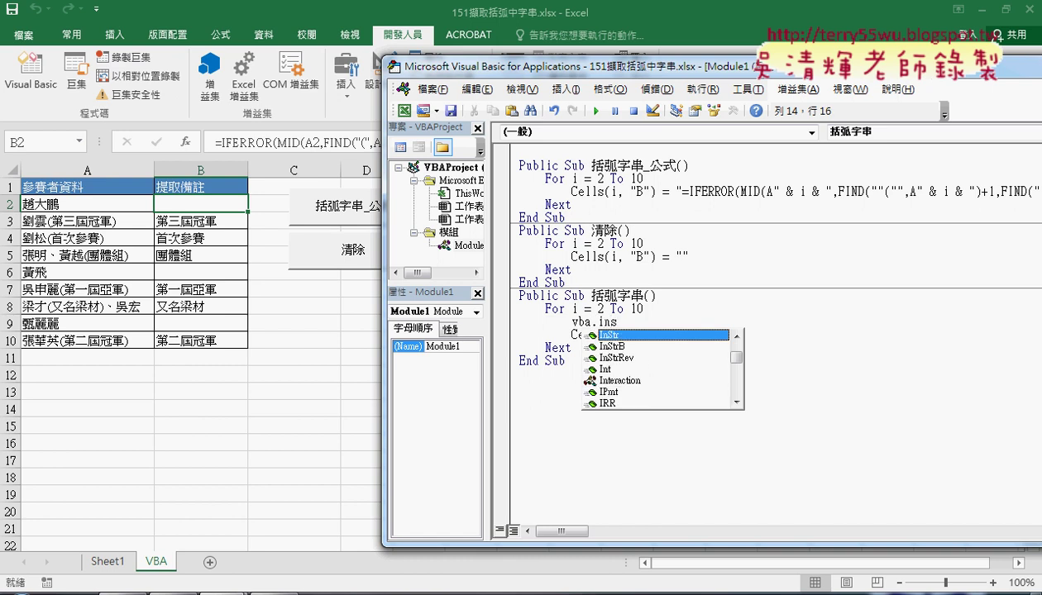
double_click(608, 335)
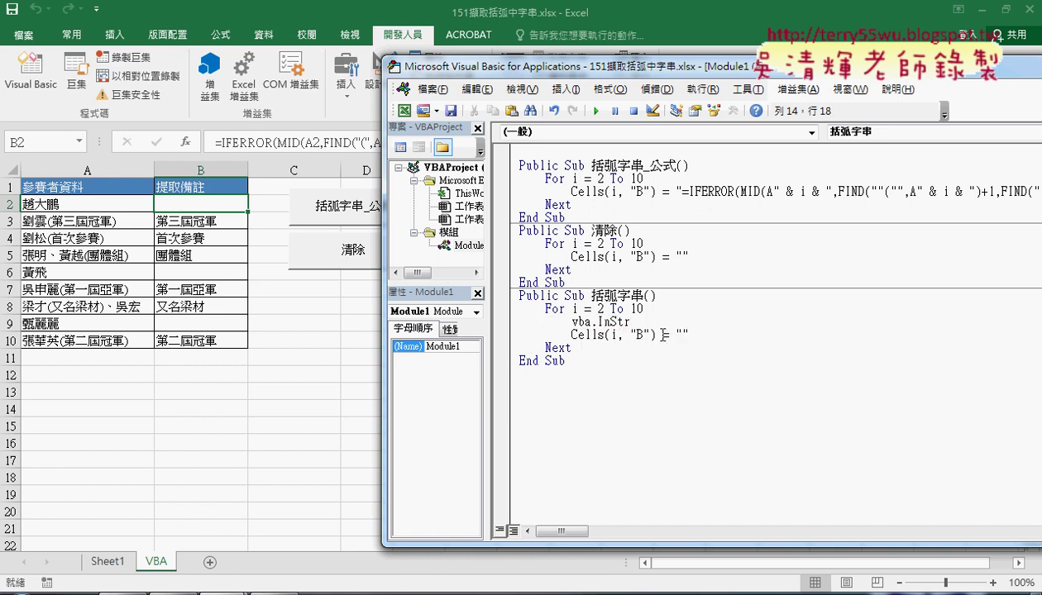
type("(")
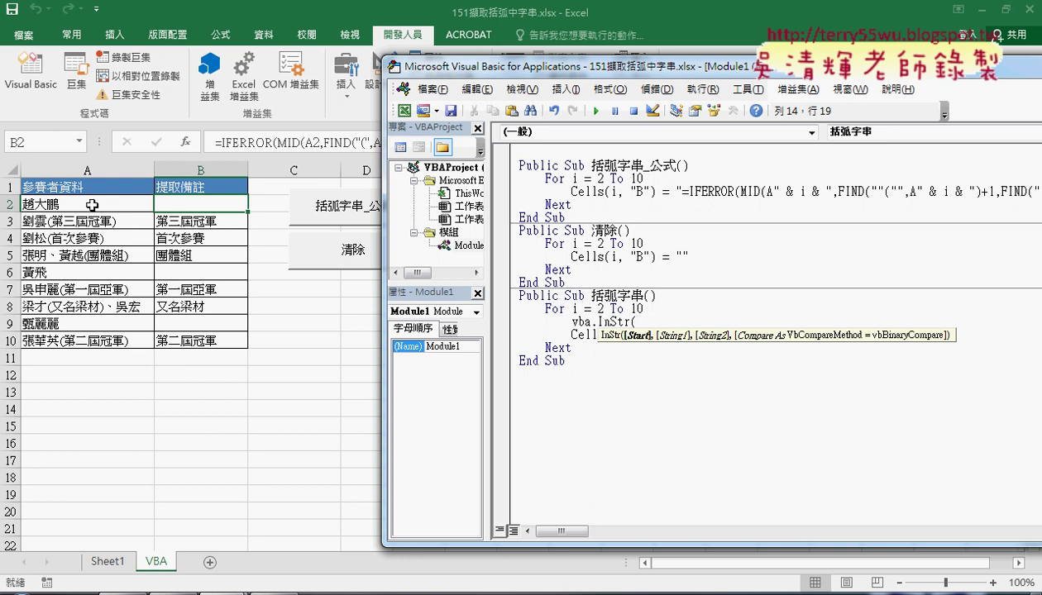
type("c")
type("ells")
type("(i")
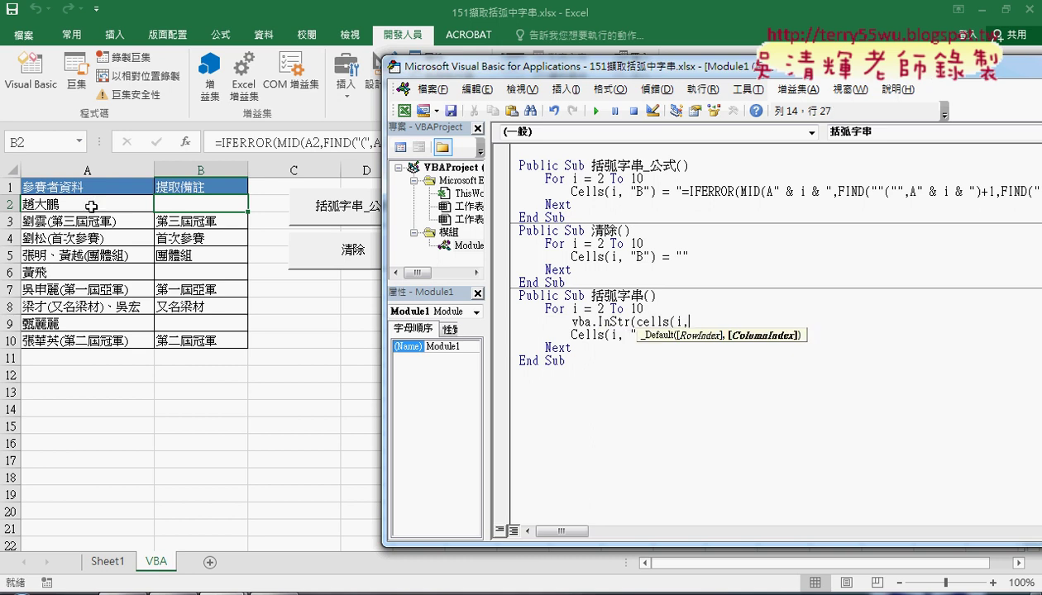
type(",")
type("\"A\"")
type(")")
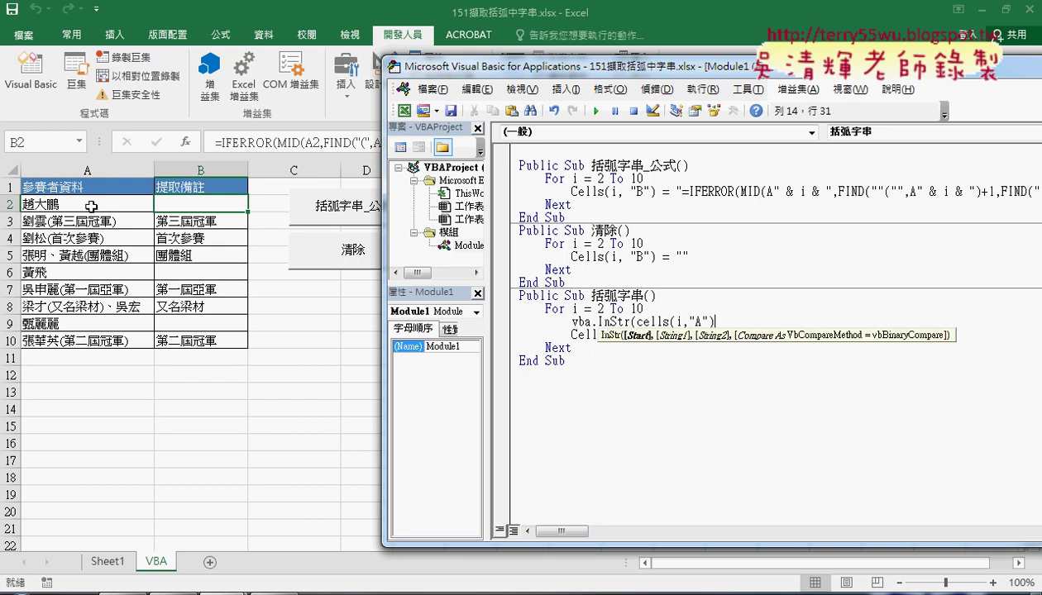
type(",")
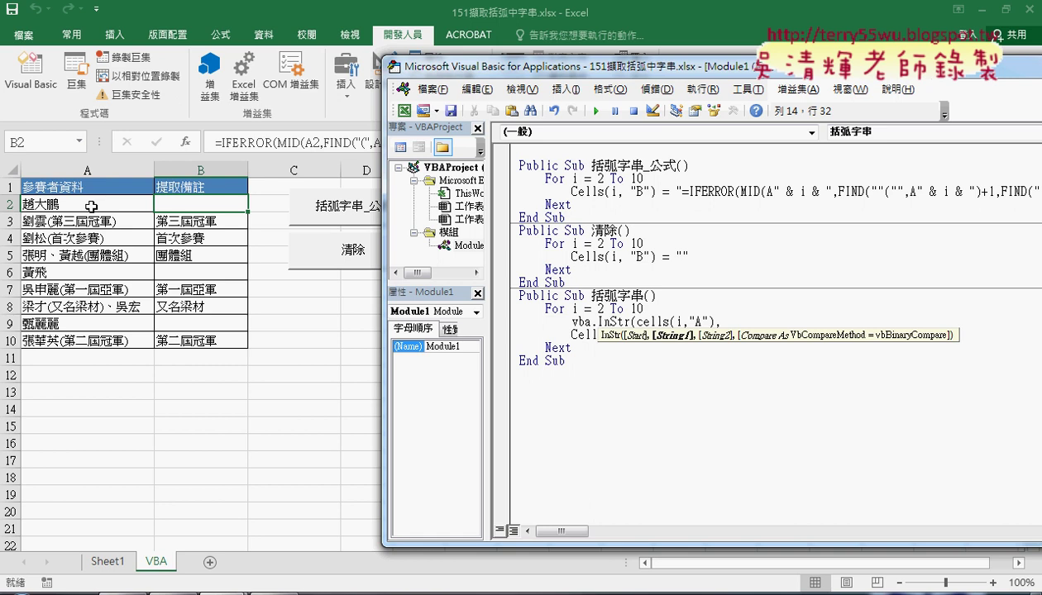
type("\"\"")
type("(")
key("Right")
Close the InStr call and assign its result to variable a.
type(")")
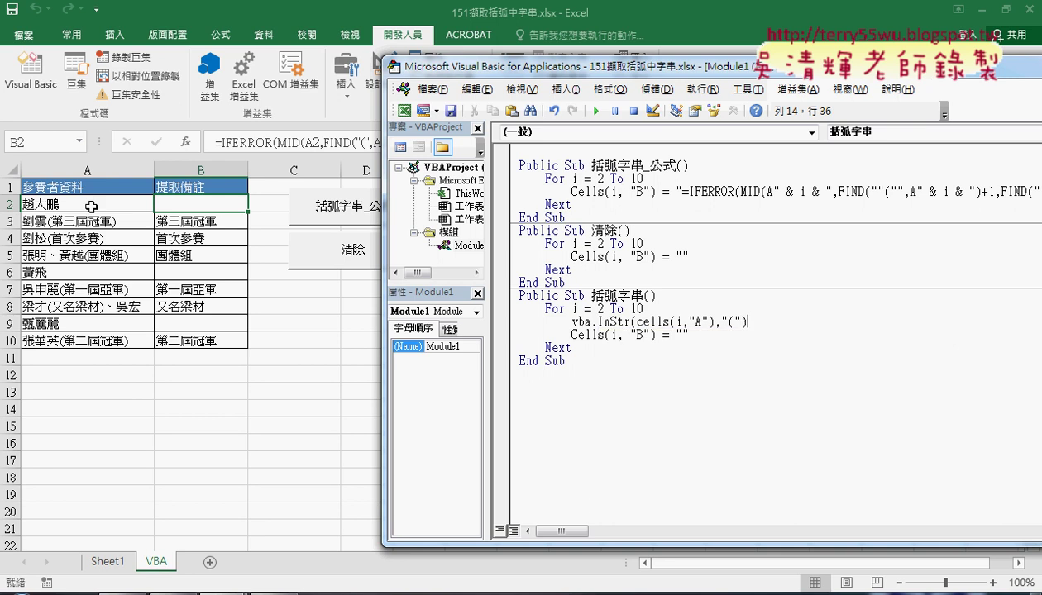
left_click(777, 379)
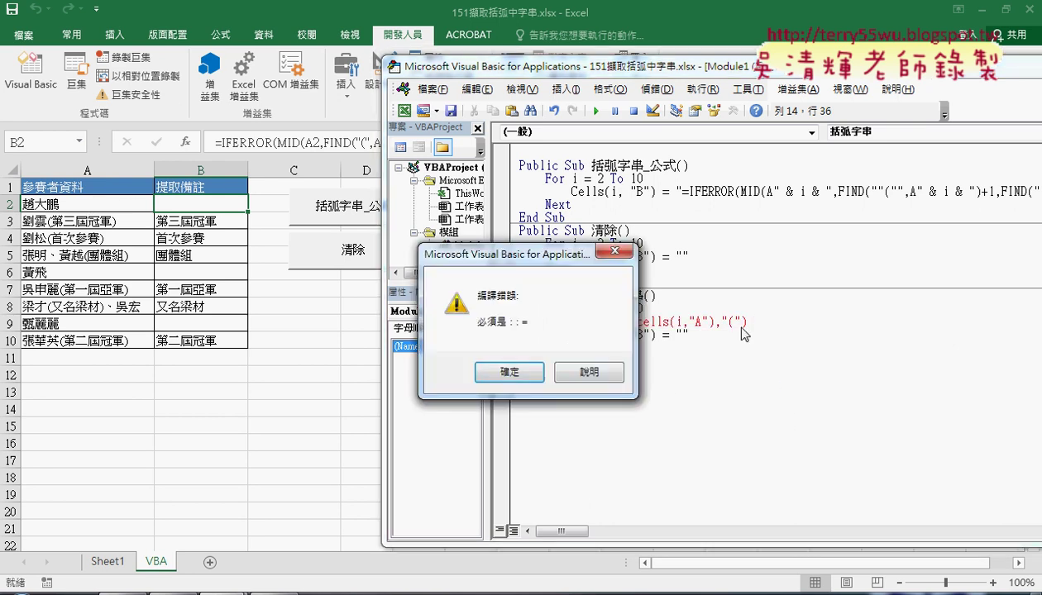
left_click(532, 378)
left_click(567, 321)
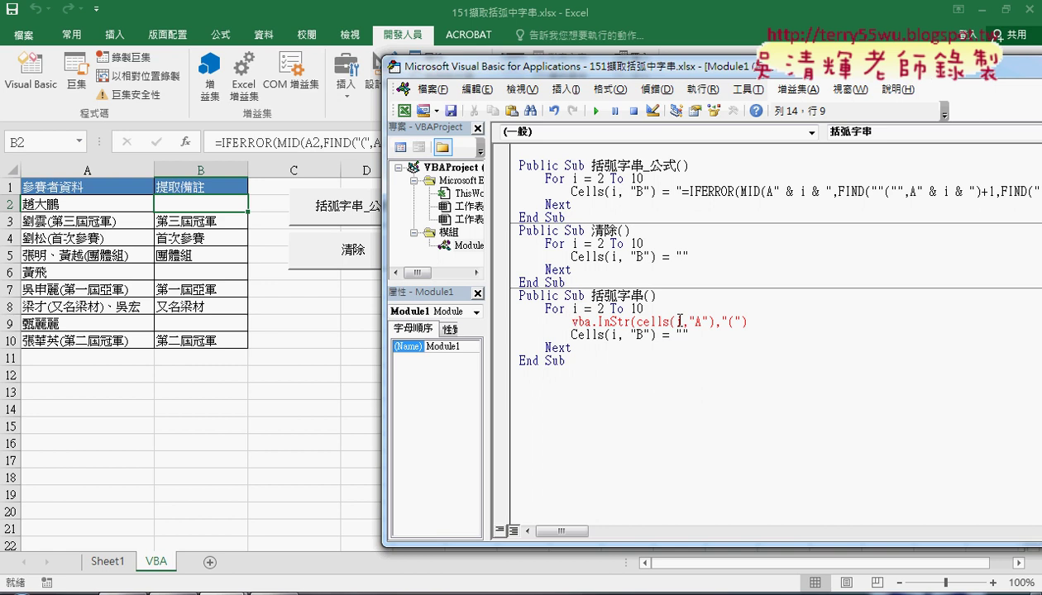
type("a")
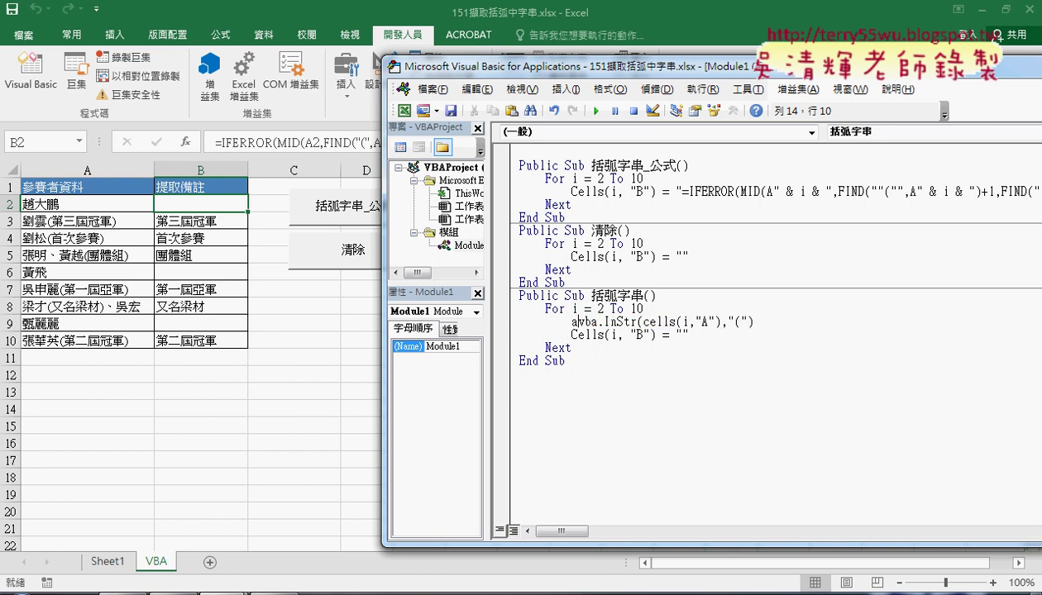
type("=")
left_click(721, 377)
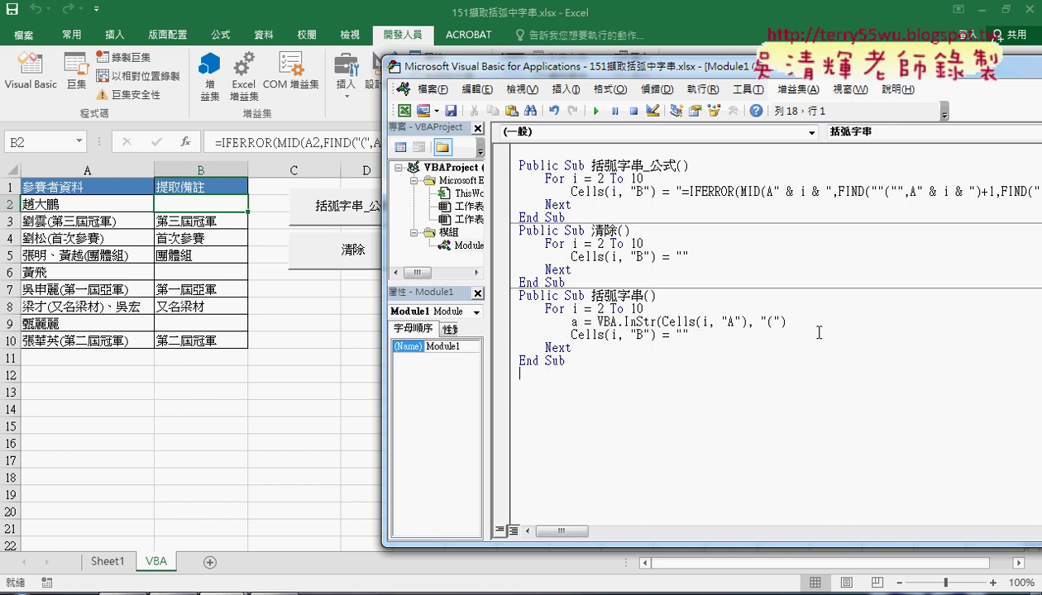
Highlight the InStr expression and variable a, then add a blank line below.
left_click_drag(785, 320, 596, 321)
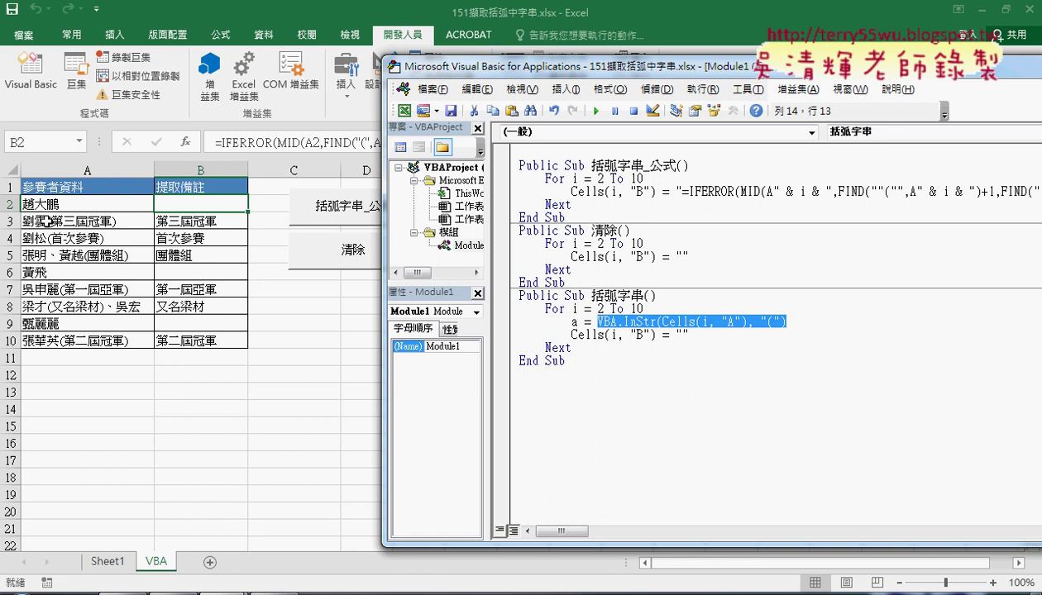
left_click(571, 321)
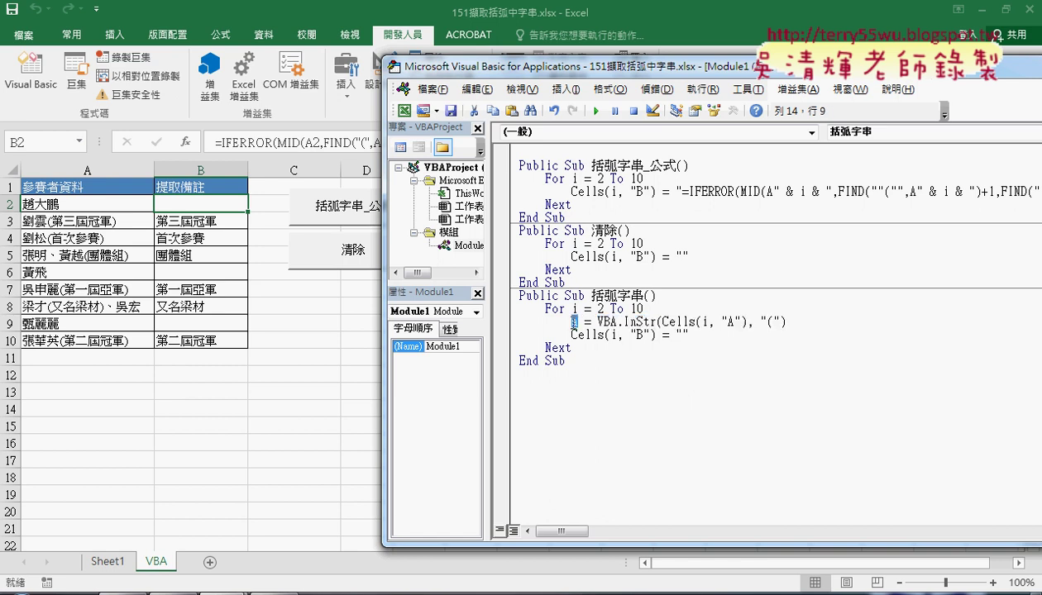
left_click_drag(596, 322, 785, 321)
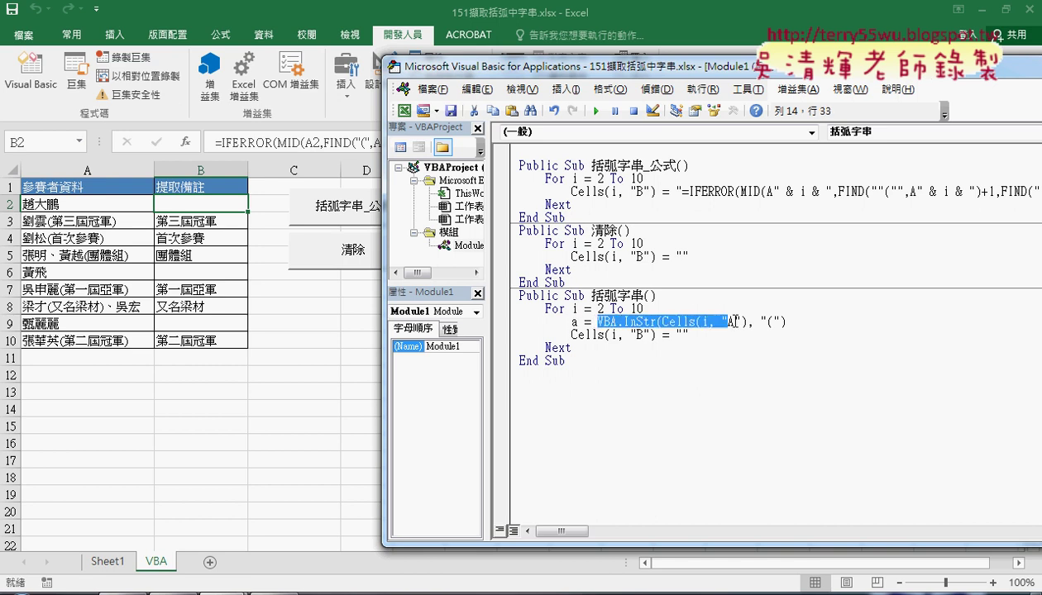
double_click(574, 322)
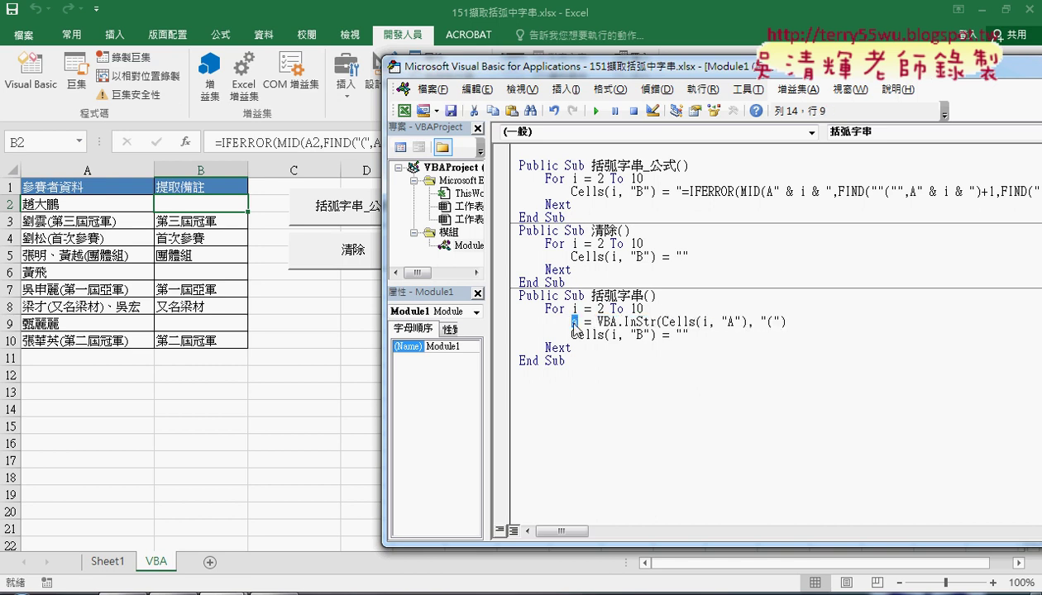
left_click(805, 320)
key("Return")
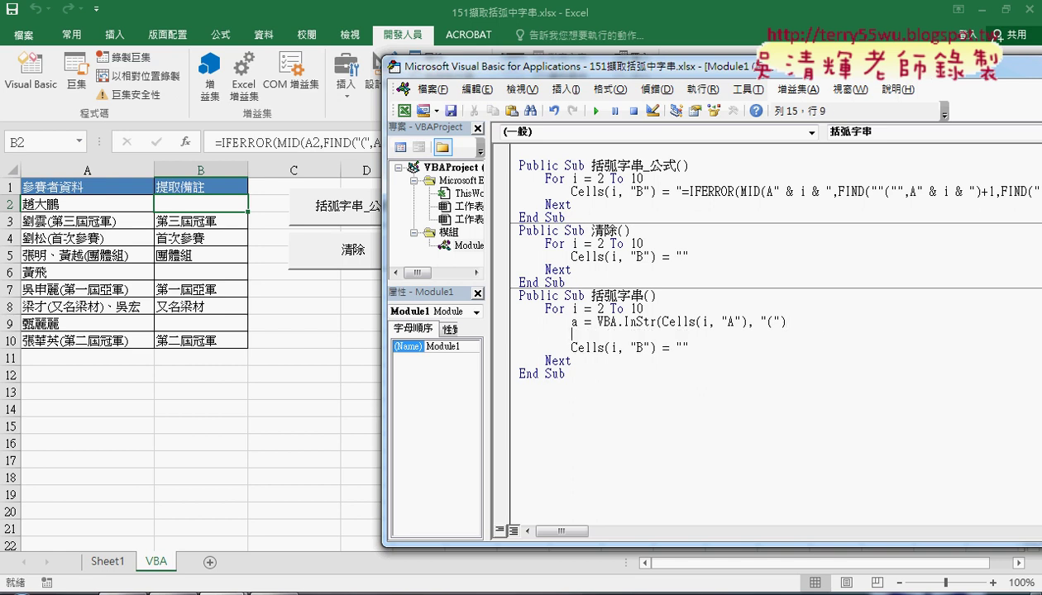
Copy the InStr line as b = VBA.InStr(Cells(i, "A"), ")").
mouse_move(786, 321)
left_mouse_down()
mouse_move(571, 322)
mouse_move(576, 338)
left_mouse_up()
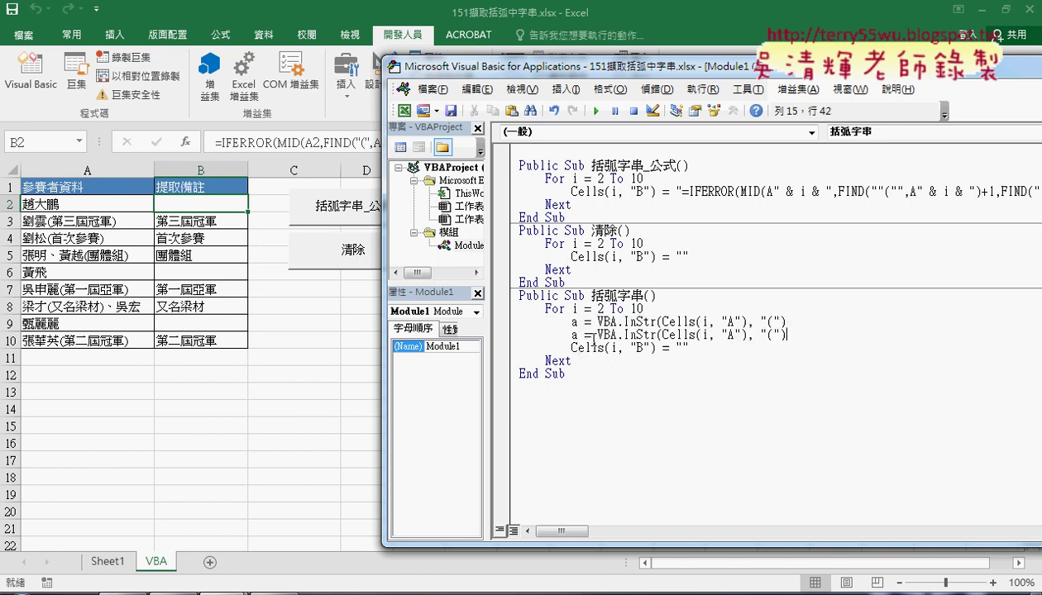
double_click(574, 335)
type("b")
left_click(774, 334)
left_click_drag(775, 335, 765, 334)
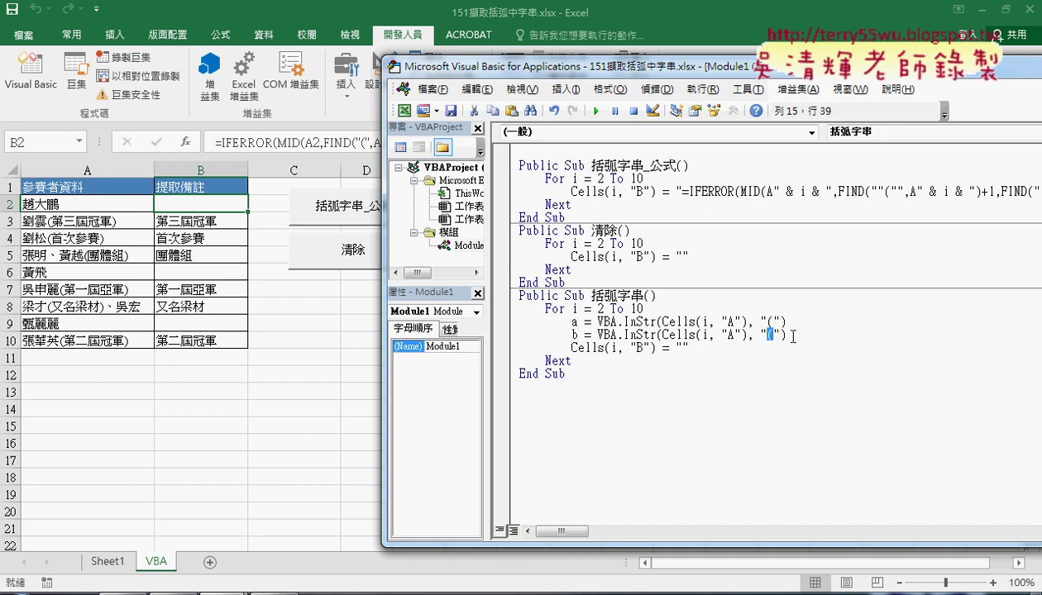
type(")")
left_click_drag(577, 335, 571, 321)
Replace the empty string on the column B line with vba.mid(ce.
left_click_drag(688, 348, 677, 348)
type("vbb")
key("BackSpace")
type("a.")
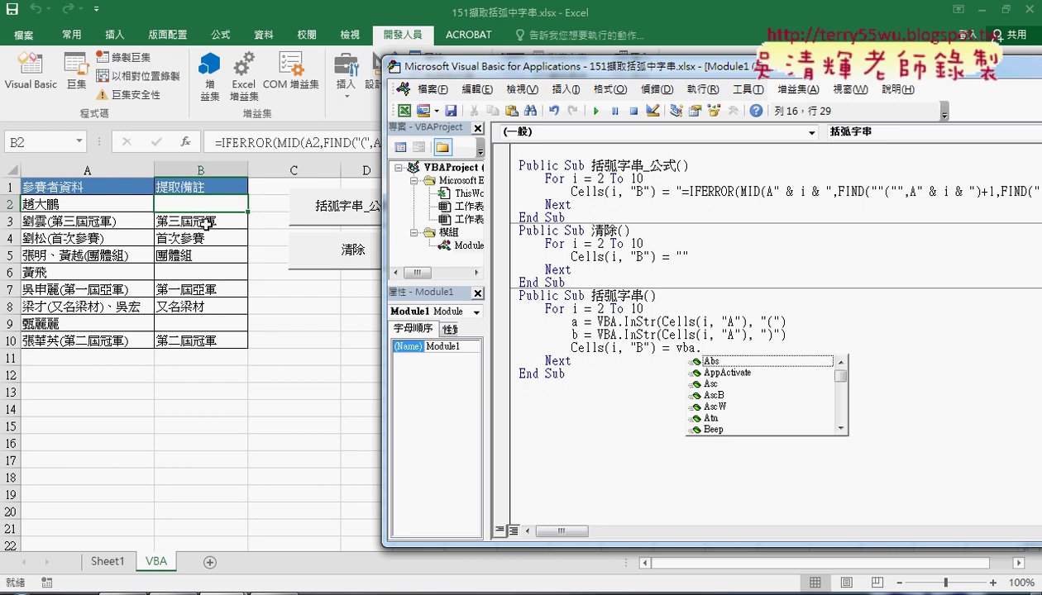
type("m")
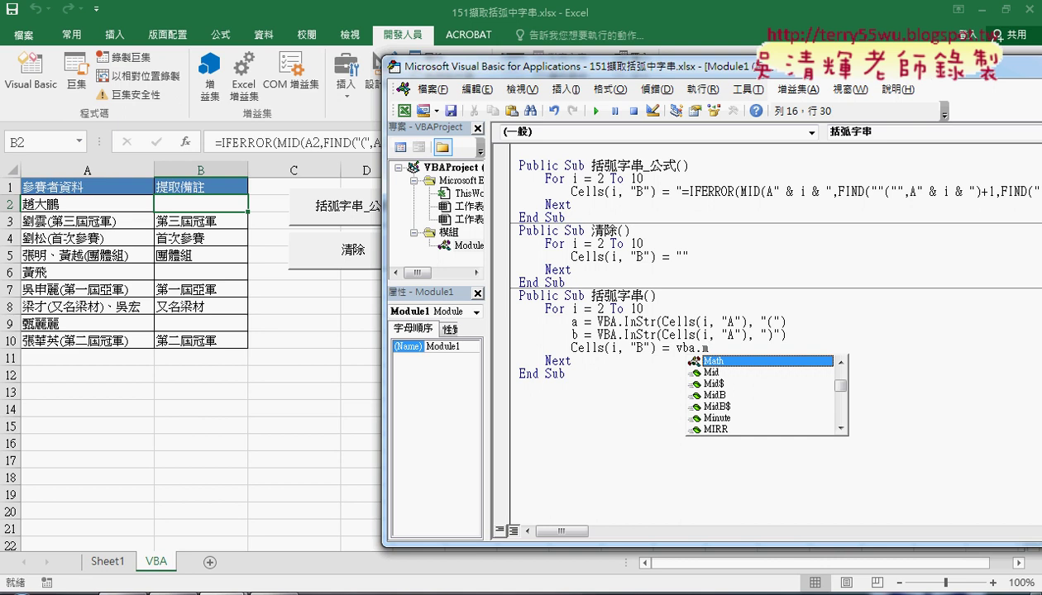
type("id")
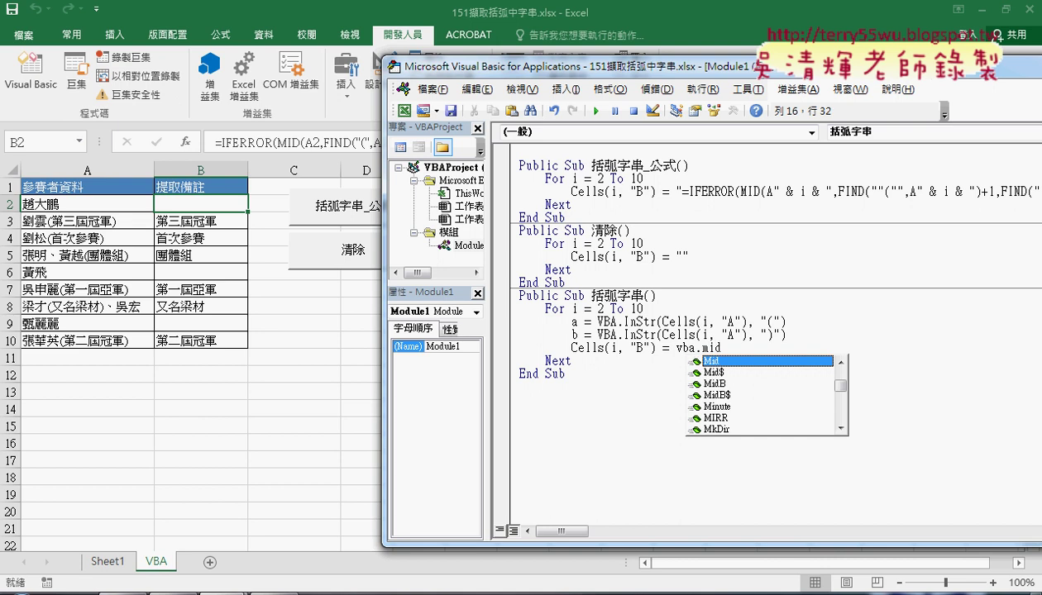
type("(")
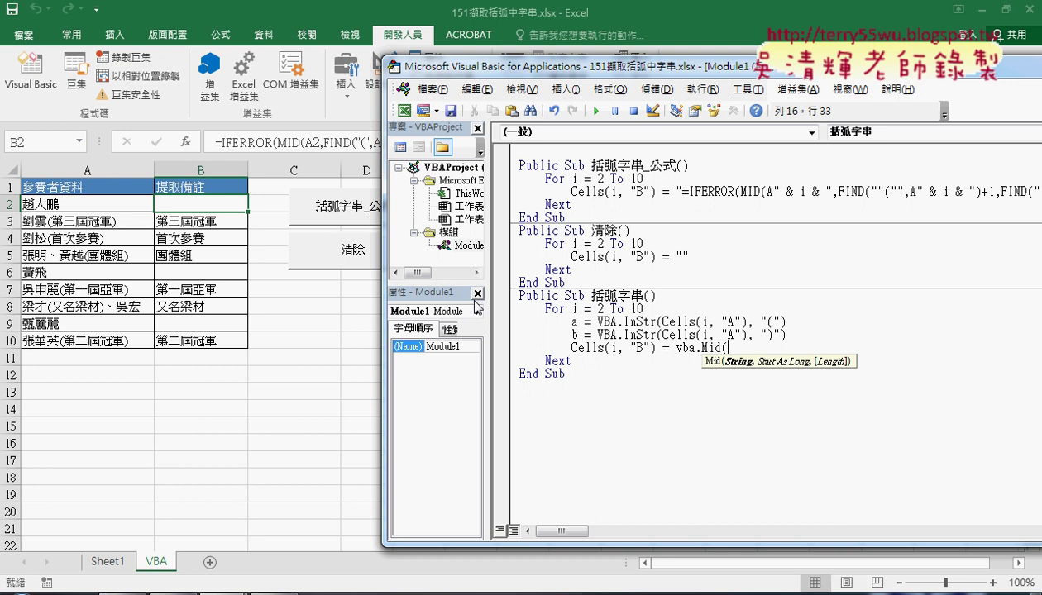
type("ce")
Copy Cells(i, "B") into the Mid call, change it to column A, and add a + 1, b - a - 1.
key("BackSpace")
key("BackSpace")
mouse_move(656, 349)
left_mouse_down()
mouse_move(570, 348)
mouse_move(741, 356)
left_mouse_up()
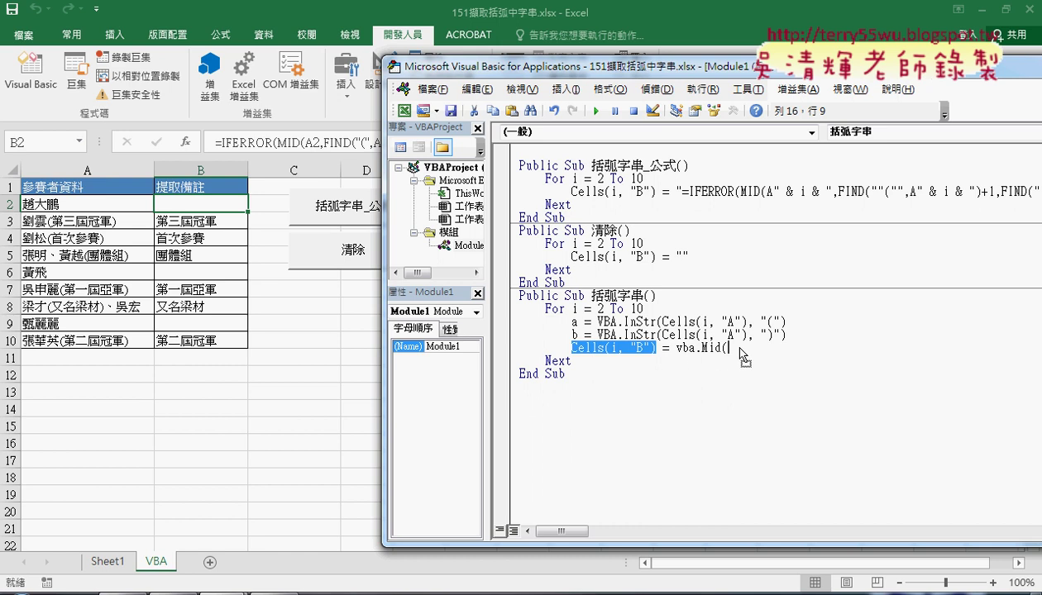
double_click(797, 348)
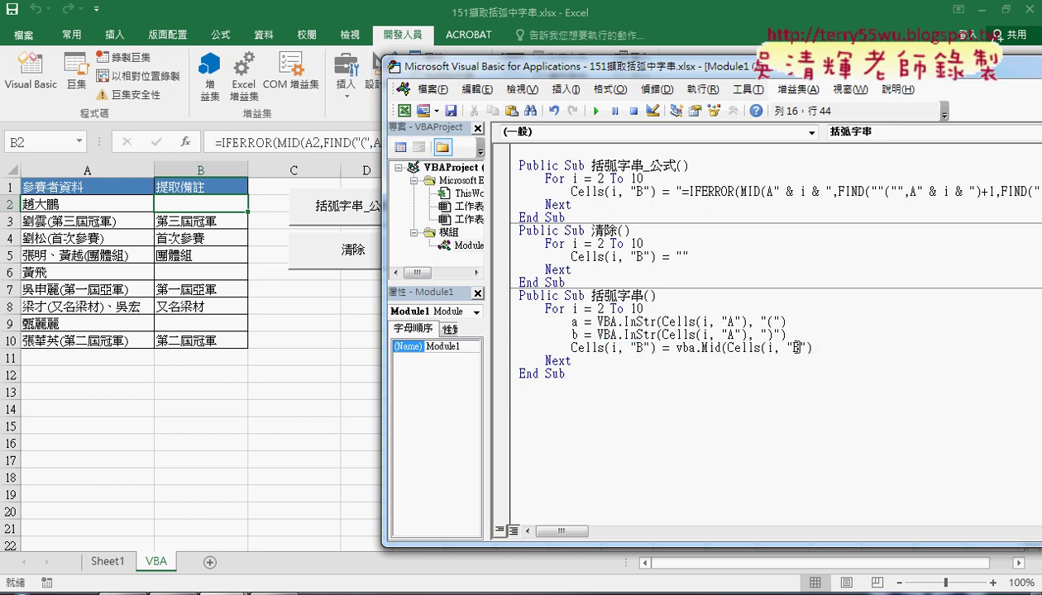
type("A")
key("End")
type(",")
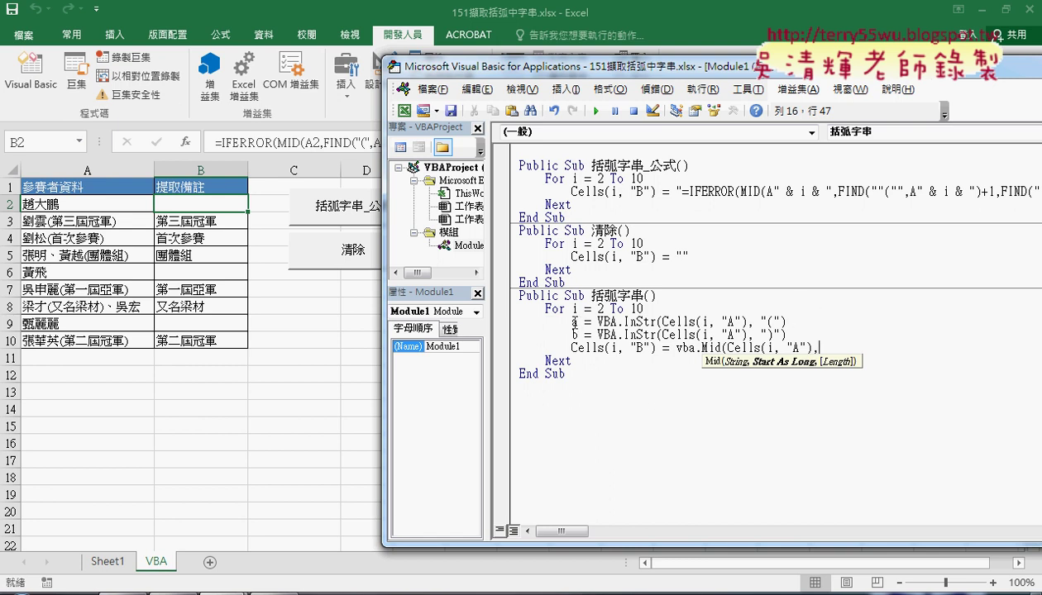
type("a ")
type("+ 1")
type(", ")
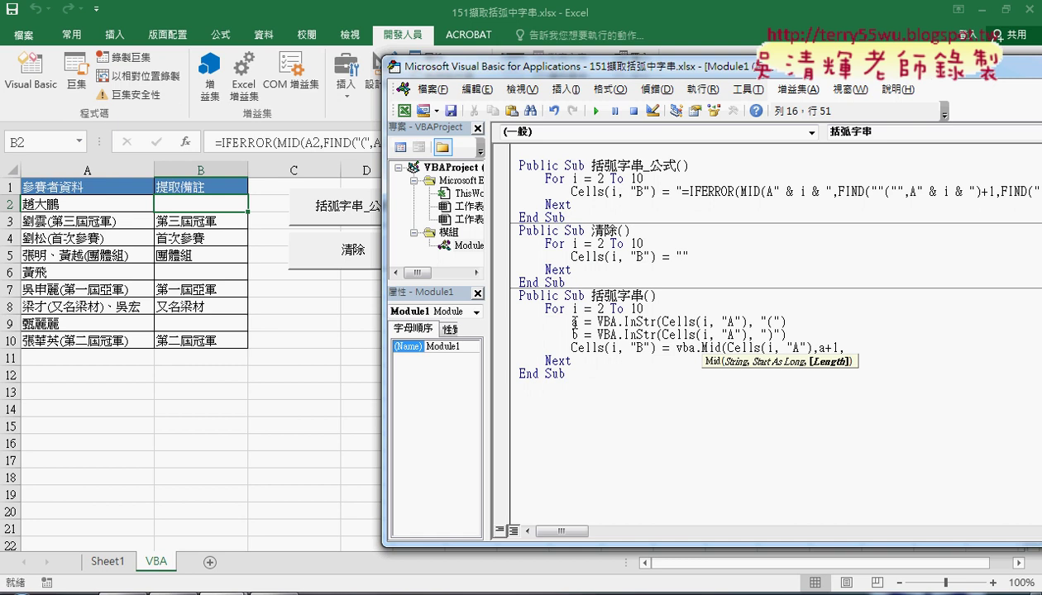
type("b - ")
type("a - ")
type("1")
type(")")
left_click(697, 433)
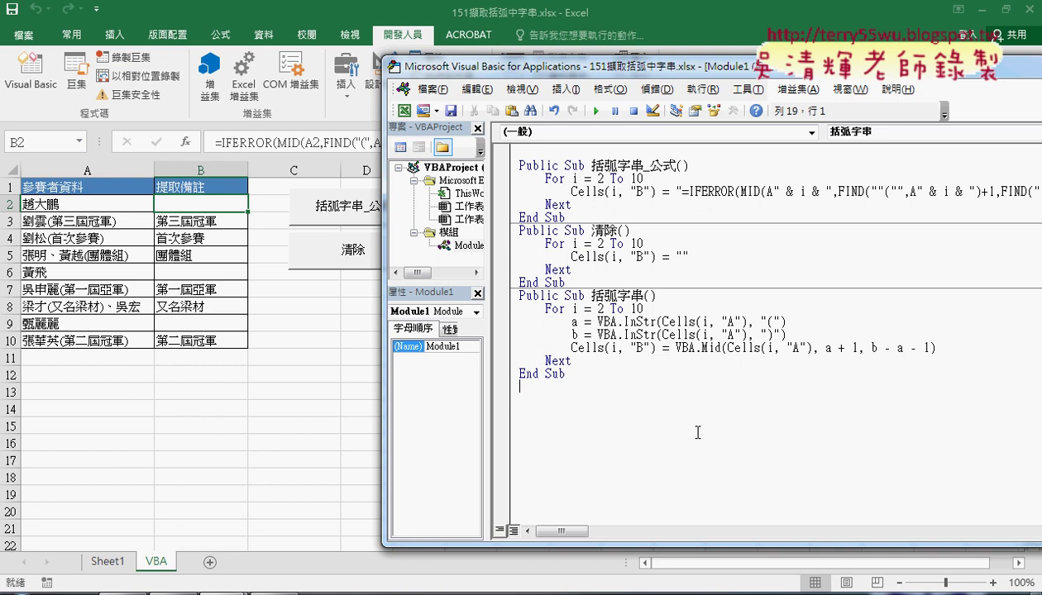
left_click_drag(935, 348, 570, 348)
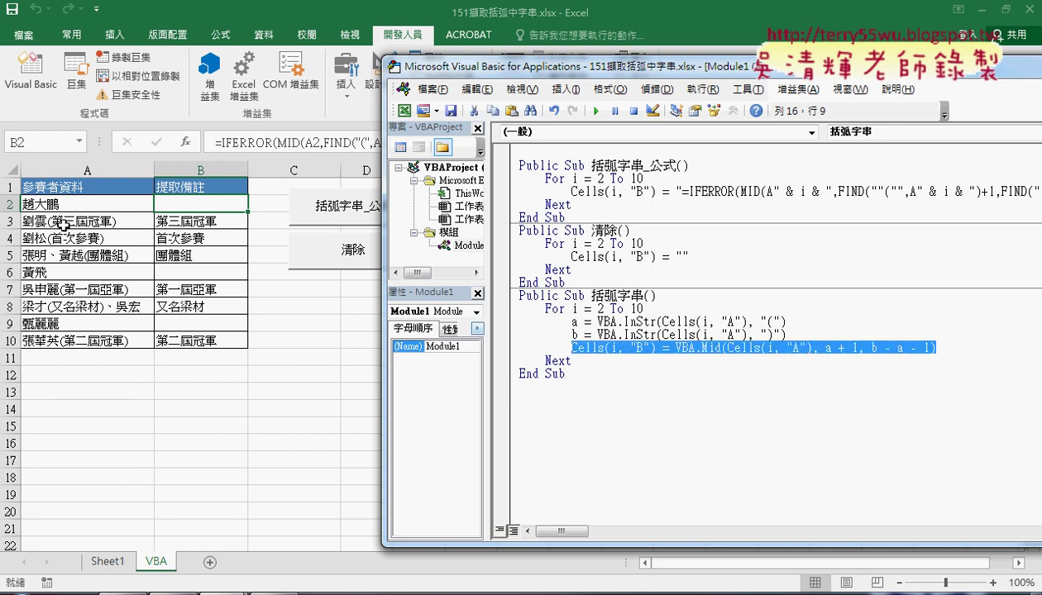
Highlight variables a, b, InStr and the length expression to explain the Mid line.
double_click(575, 322)
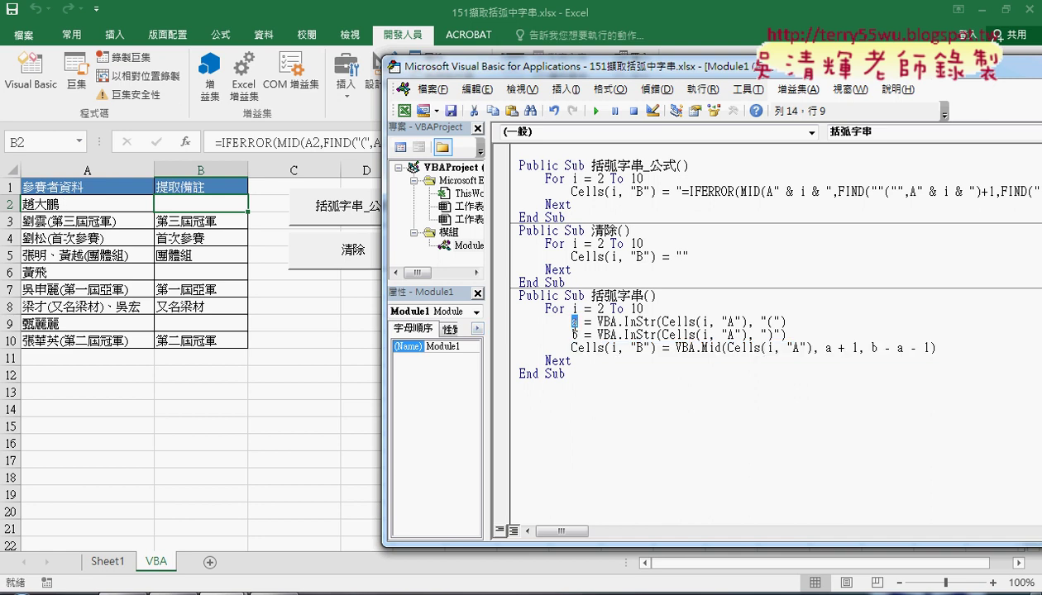
double_click(638, 321)
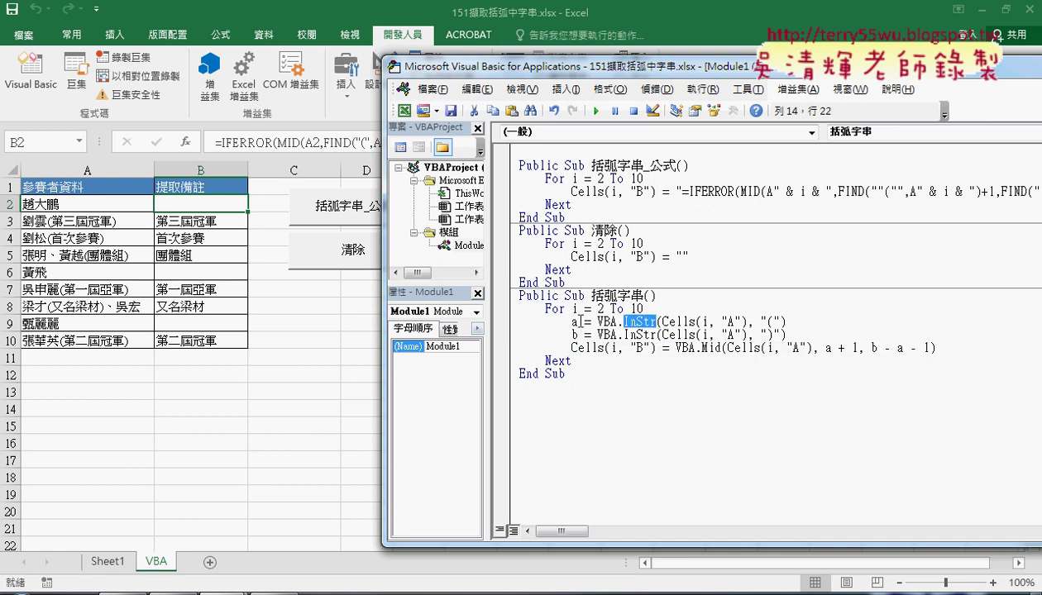
double_click(572, 322)
double_click(574, 335)
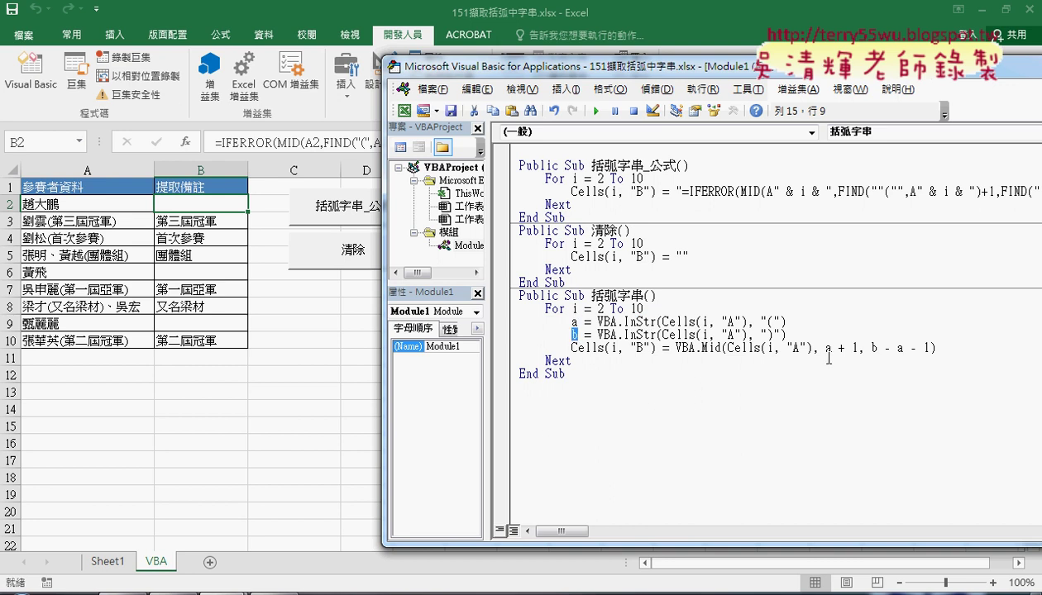
left_click(901, 348)
left_click_drag(930, 348, 914, 348)
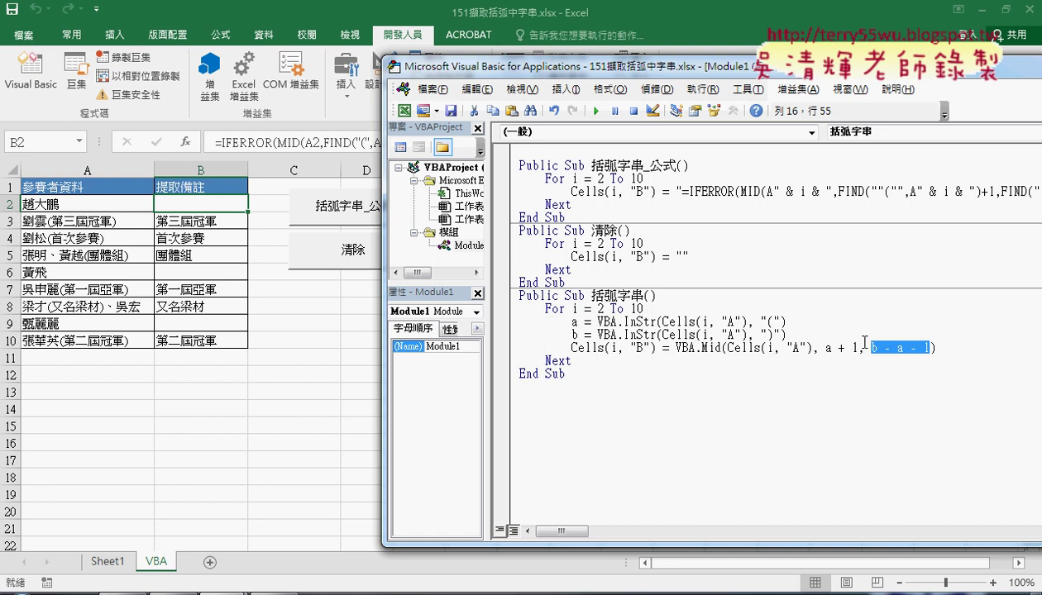
Open a blank line after the b = VBA.InStr line, pointing back to variable a.
left_click(804, 332)
key("Return")
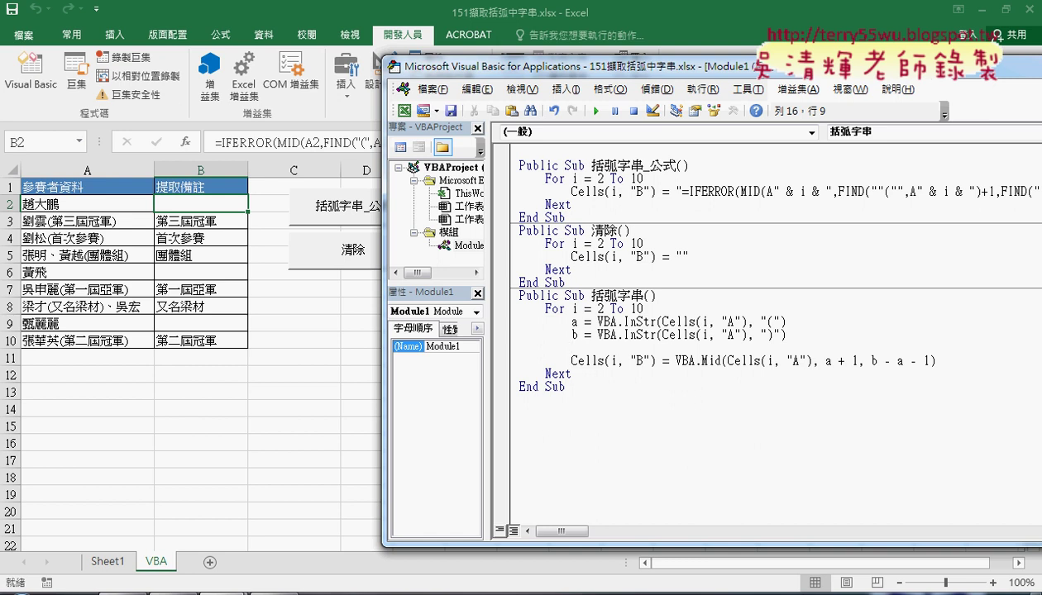
double_click(574, 321)
left_click(570, 348)
double_click(574, 321)
left_click(575, 347)
Type the condition if a<>0 on the new line.
type("i")
type("f")
type("a")
type("<>")
key("BackSpace")
key("BackSpace")
type("=")
type("0")
key("BackSpace")
key("BackSpace")
type("<")
type(">")
type("0")
Finish the condition line as If a <> 0 Then.
left_click(582, 347)
left_click_drag(617, 347, 596, 347)
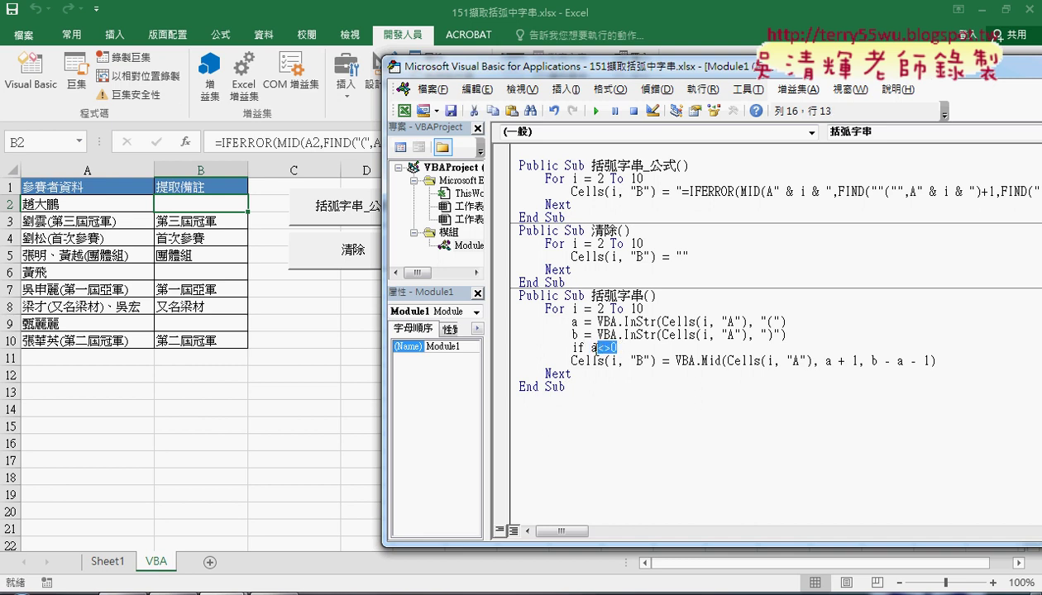
key("shift+Left")
left_click(623, 348)
type("t")
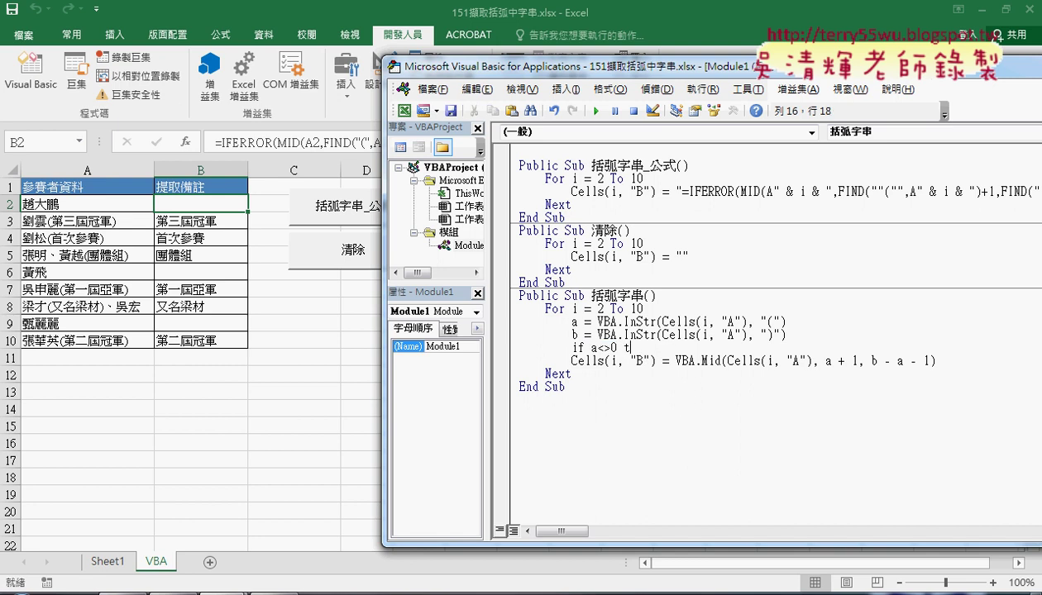
type("hen")
left_click(571, 360)
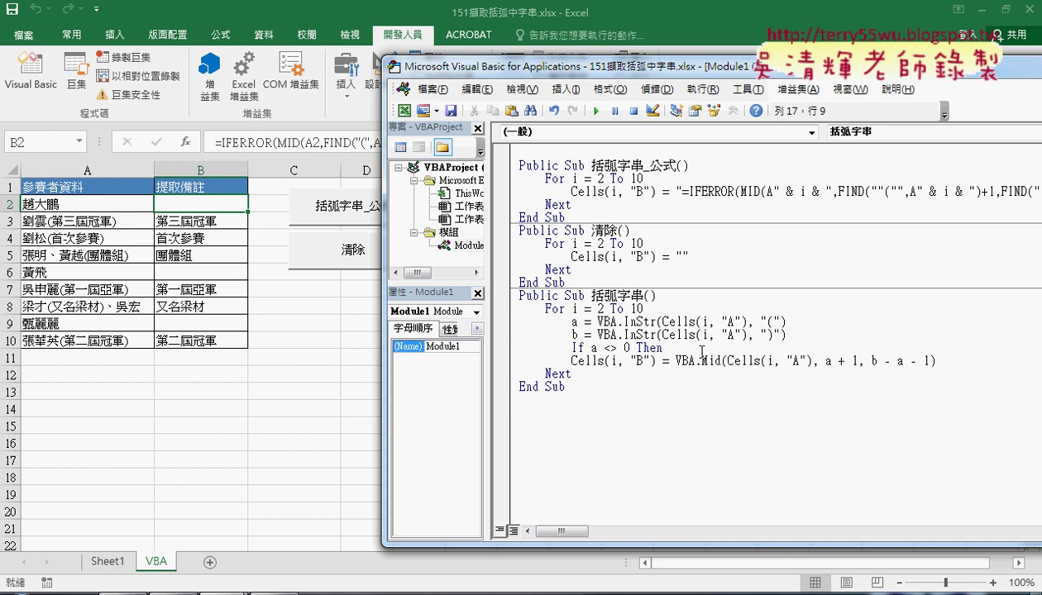
Indent the column B Mid line and close the block with End If.
key("Tab")
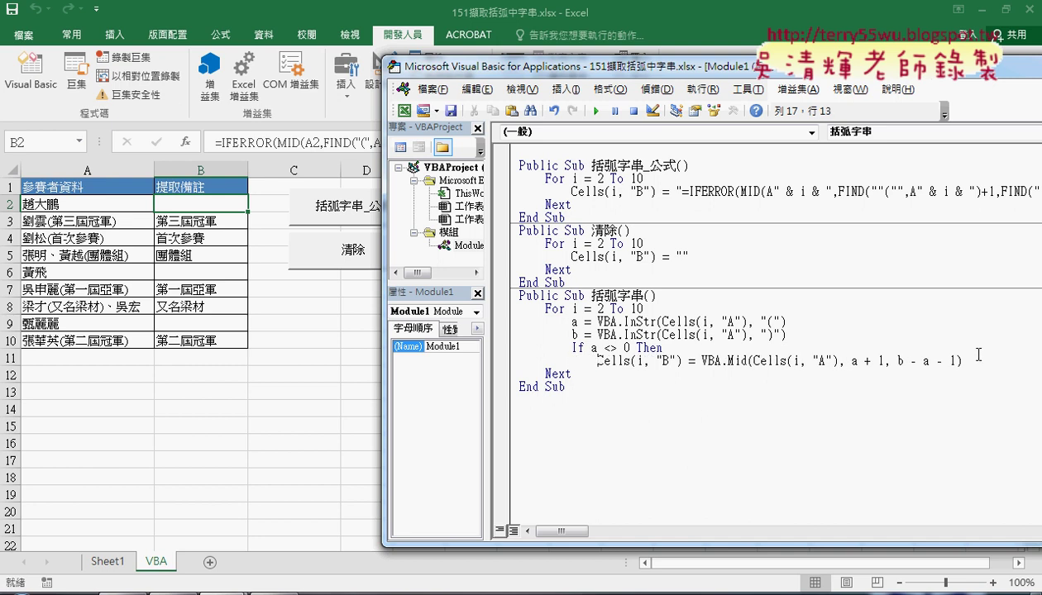
left_click(978, 356)
key("Return")
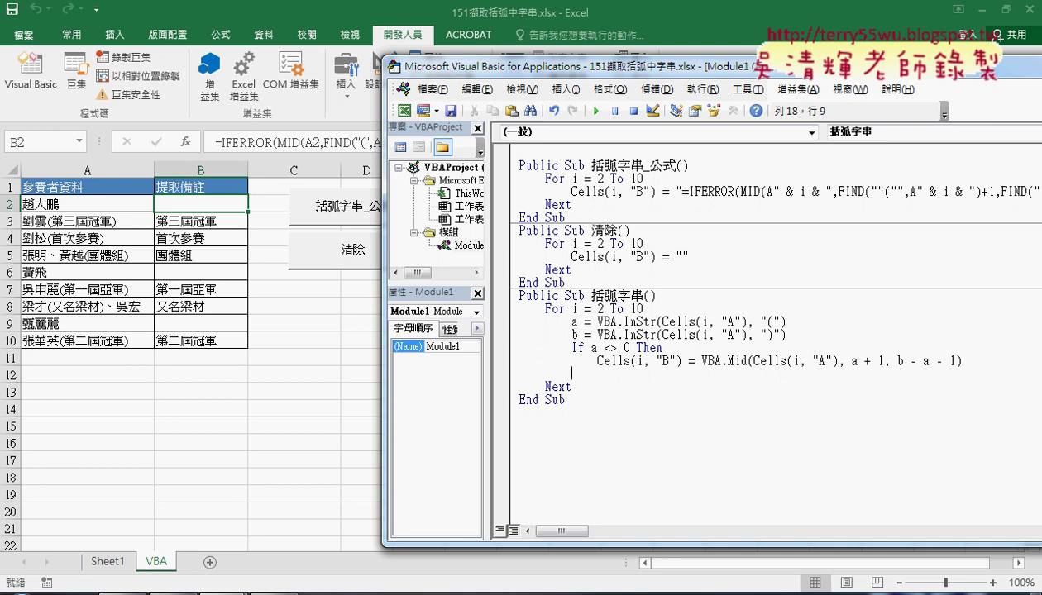
type("en")
type("d ")
type("i")
type("f")
left_click(855, 411)
Review the If condition and End If, then run 清除 to empty column B.
left_click_drag(573, 348, 651, 348)
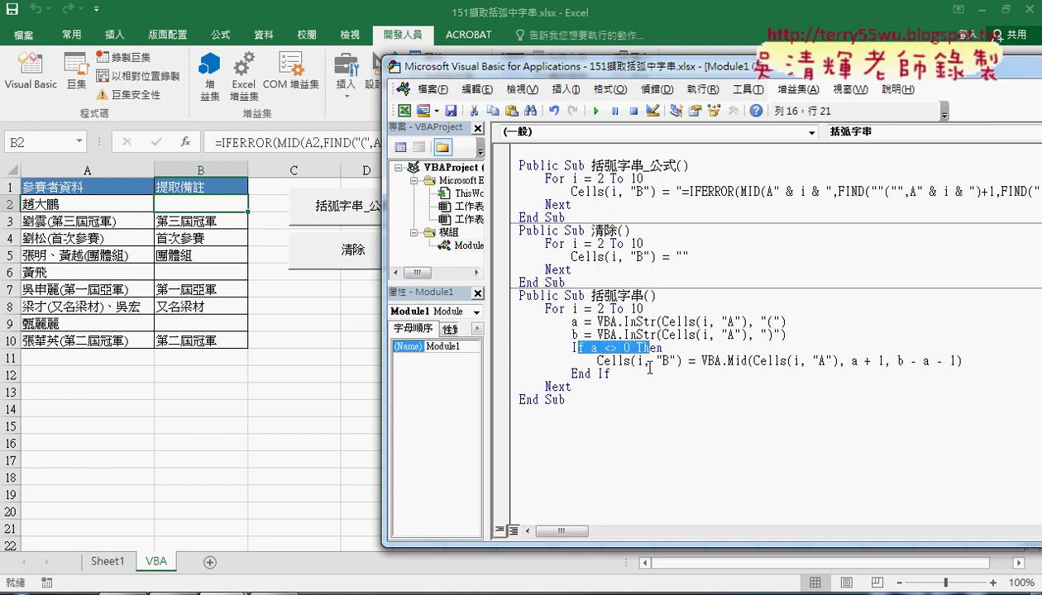
left_click(635, 361)
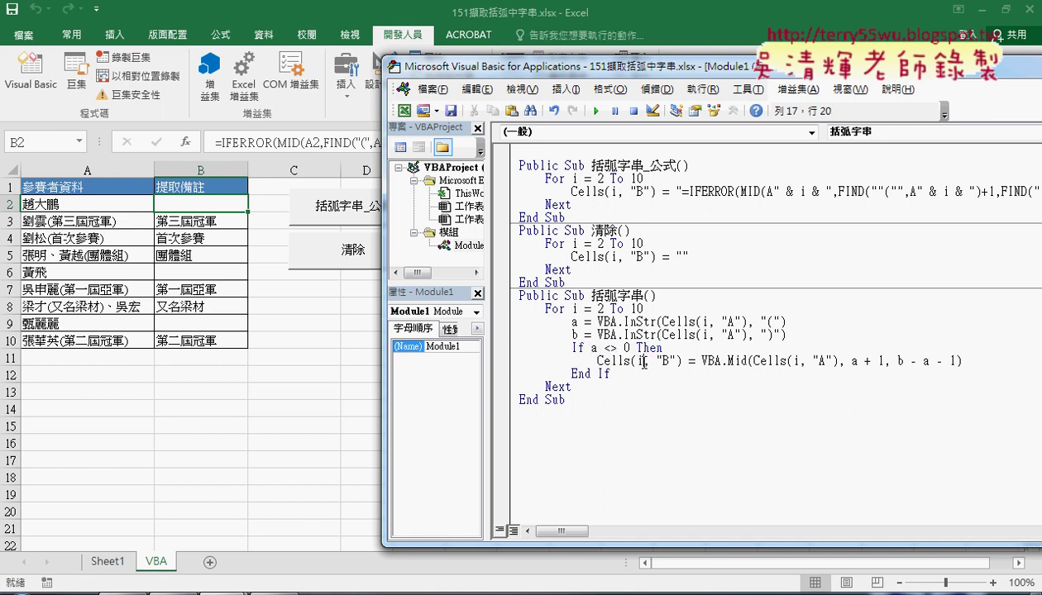
left_click(582, 374)
left_click(643, 368)
left_click(643, 256)
left_click(595, 110)
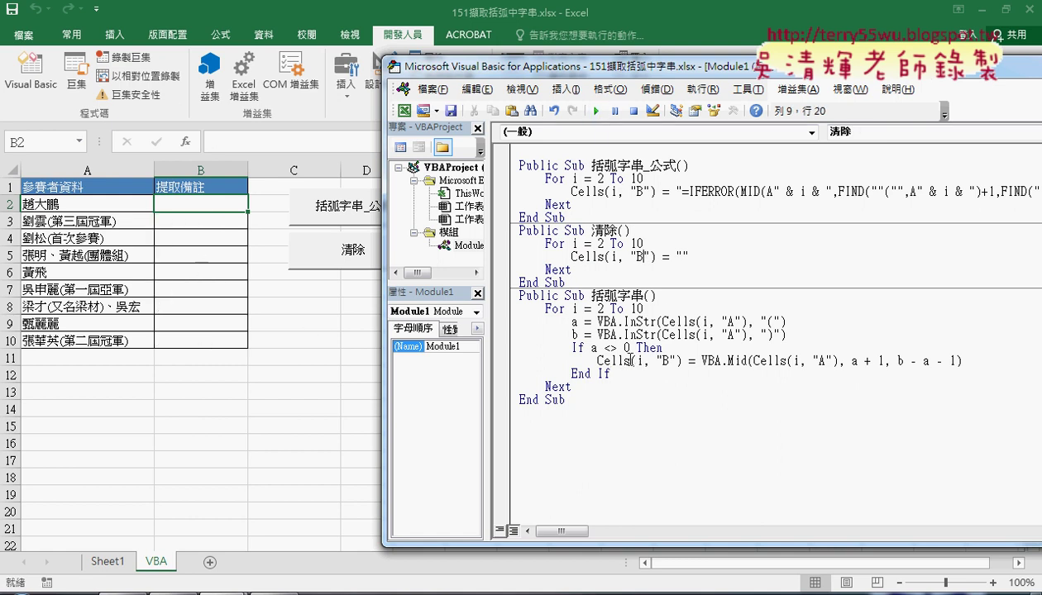
Run the 括弧字串 macro from the VBA editor to fill column B.
left_click(593, 360)
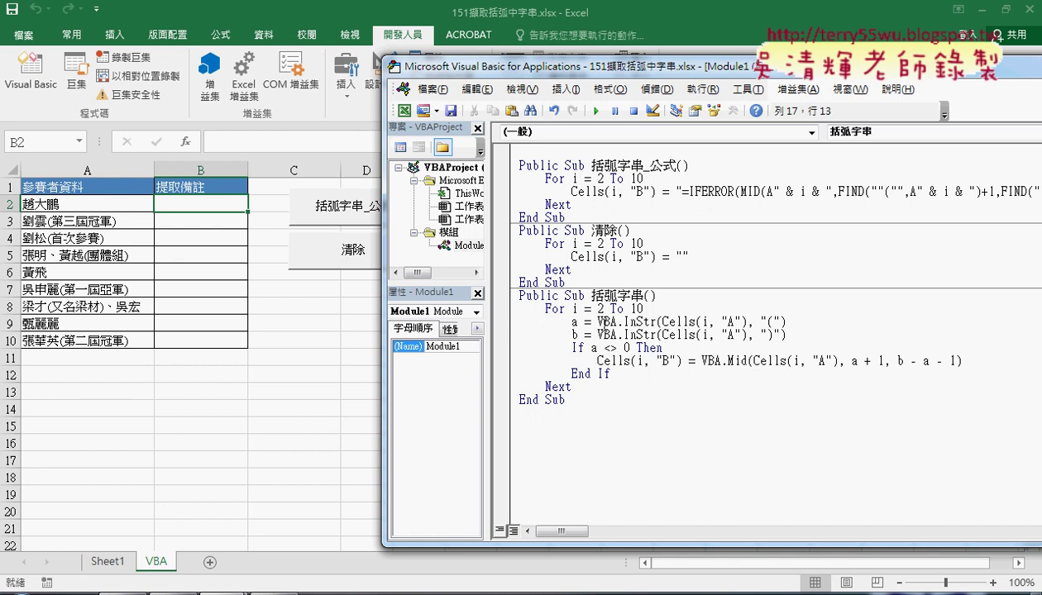
left_click(621, 347)
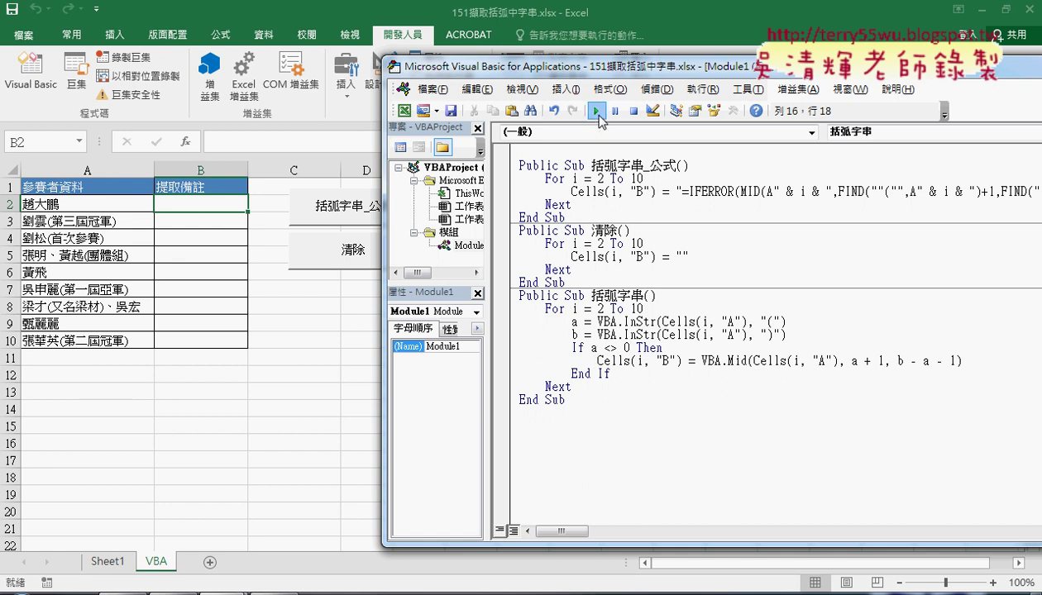
left_click(597, 115)
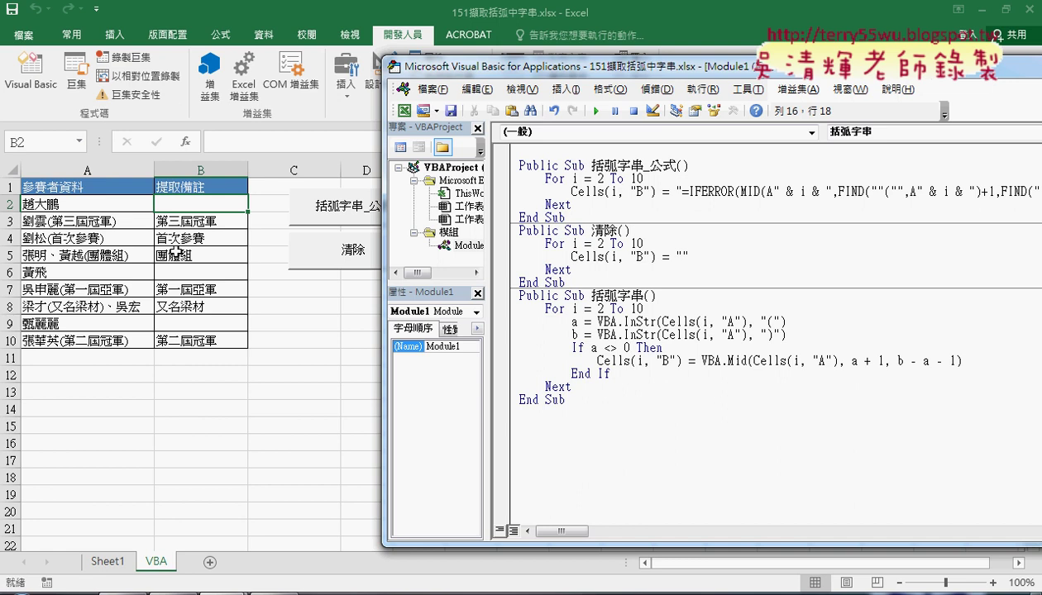
left_click_drag(511, 69, 388, 69)
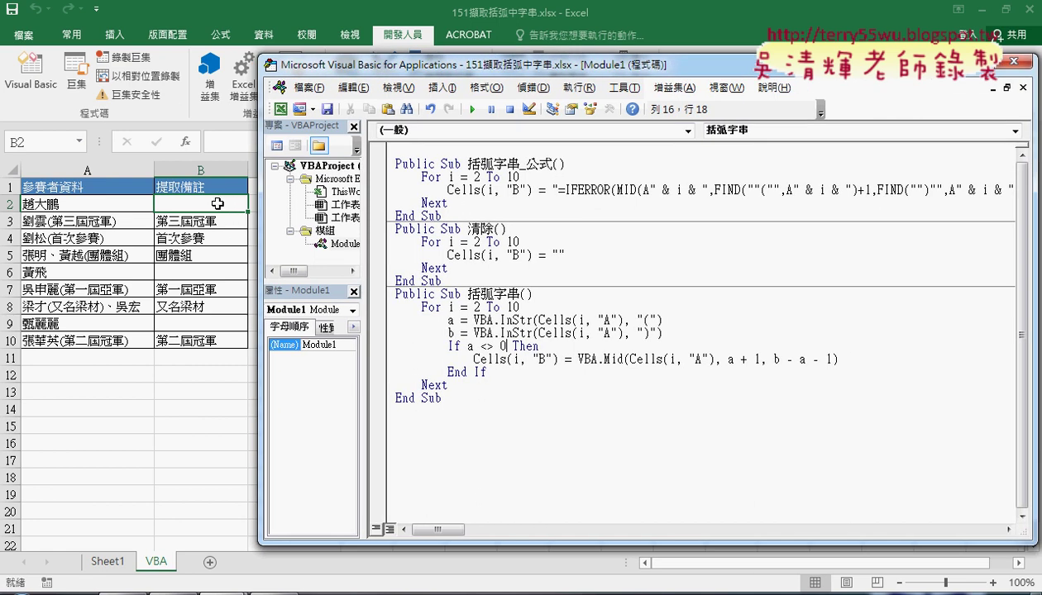
Check the extracted values in cells B2 through B6 on the worksheet.
left_click(217, 203)
left_click(572, 257)
left_click(211, 204)
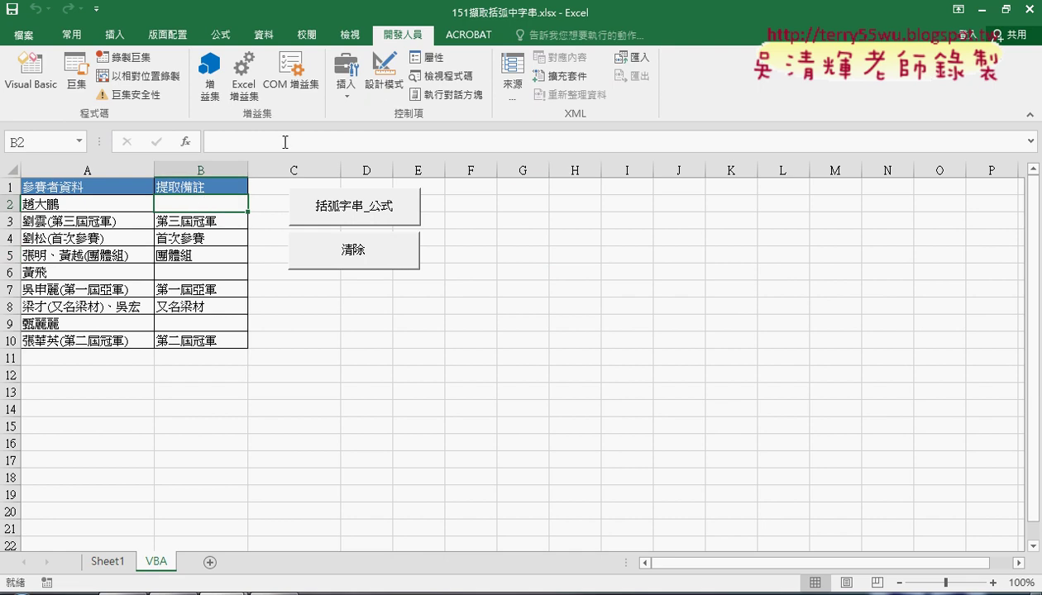
left_click(200, 221)
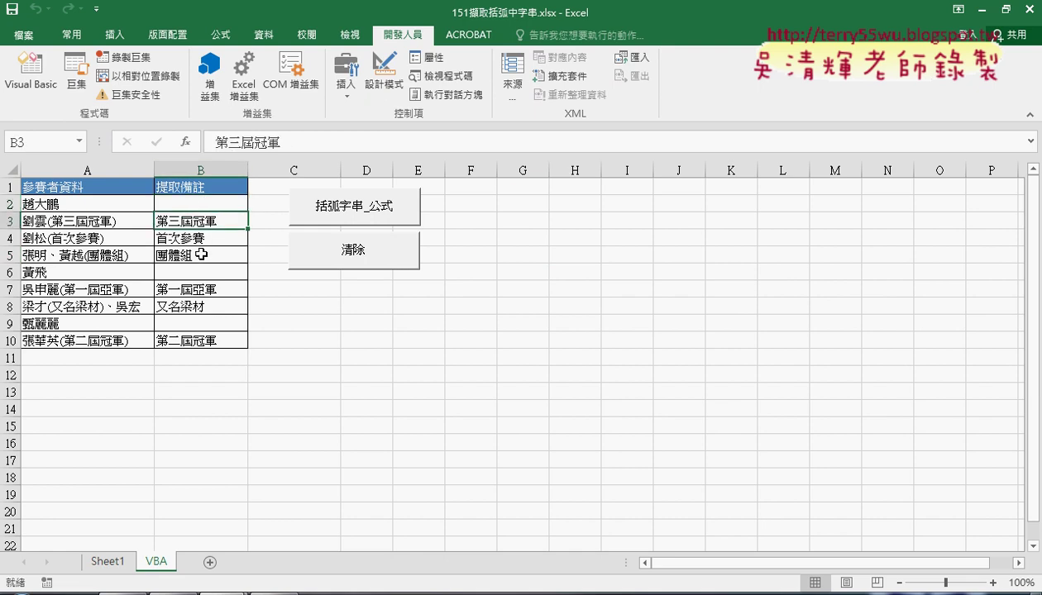
left_click(203, 237)
left_click(197, 255)
left_click(197, 270)
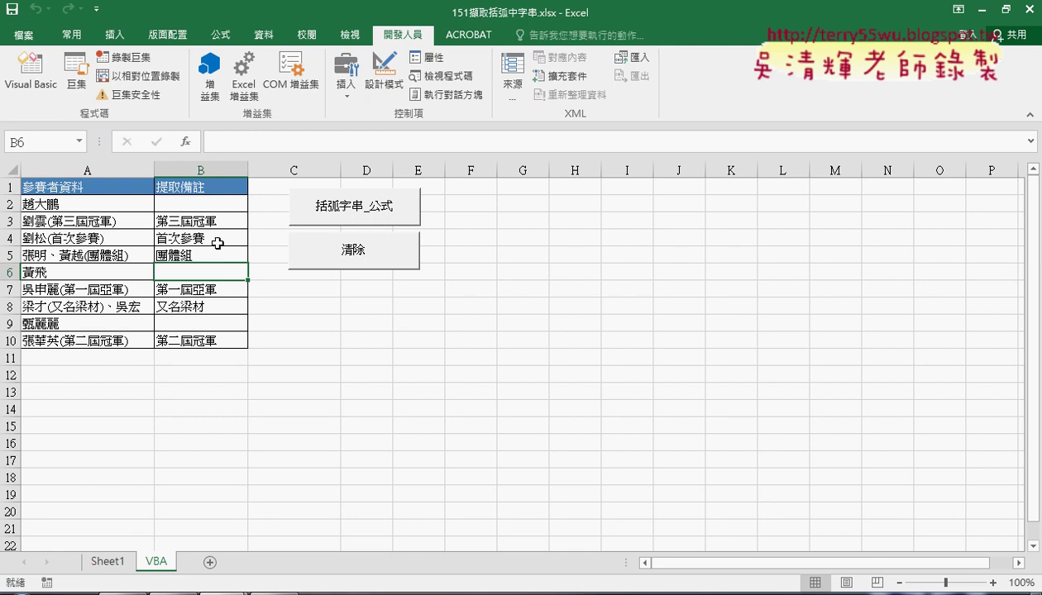
Return to the VBA editor and choose the 清除 macro.
left_click(180, 589)
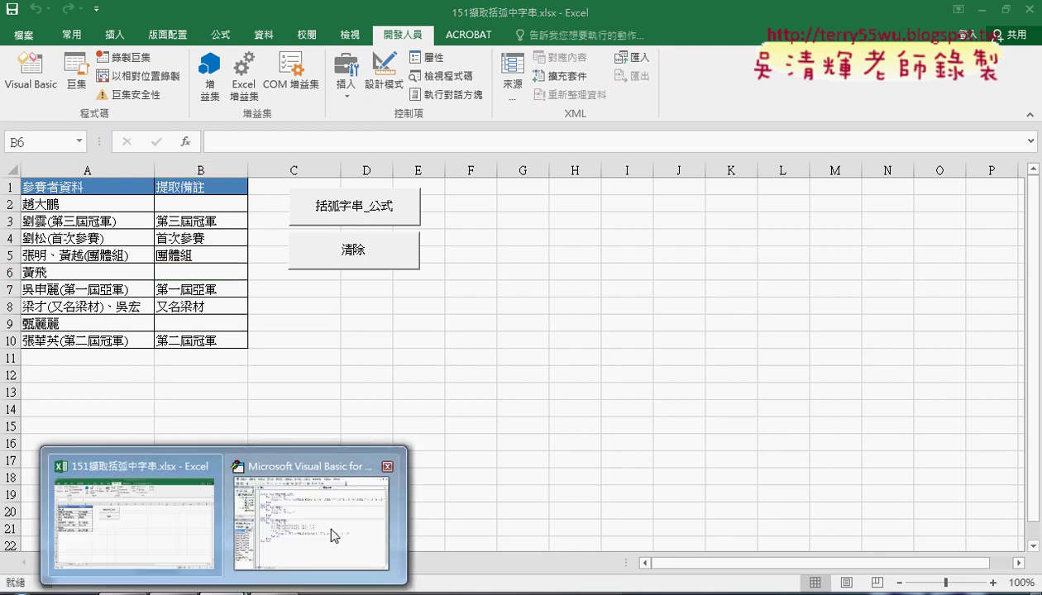
left_click(334, 535)
left_click(541, 254)
Run the 清除 and 括弧字串 macros from the VBA editor to fill and then empty column B.
left_click(472, 109)
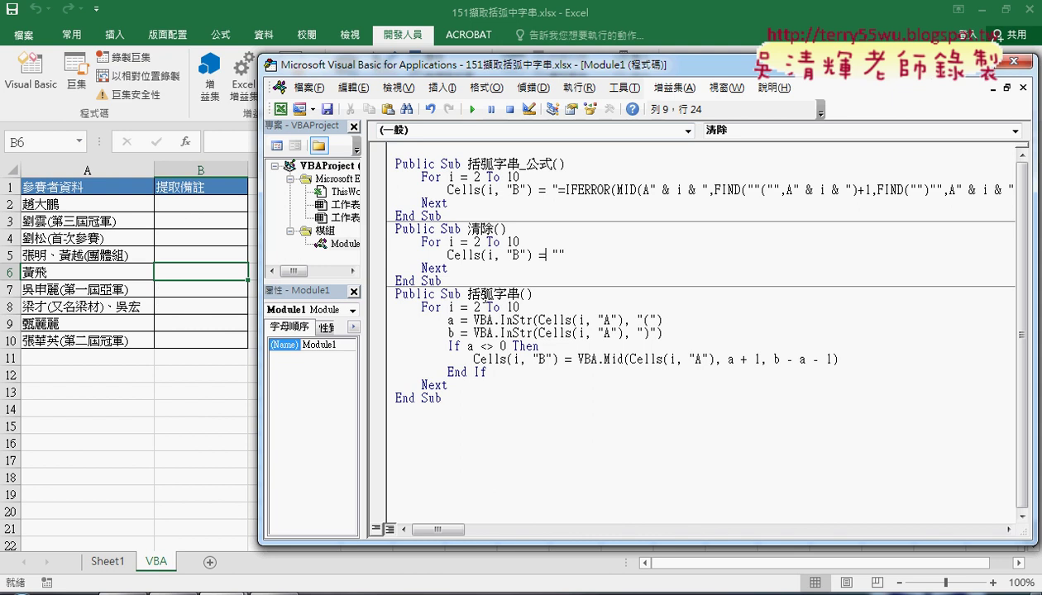
left_click(480, 320)
left_click(473, 109)
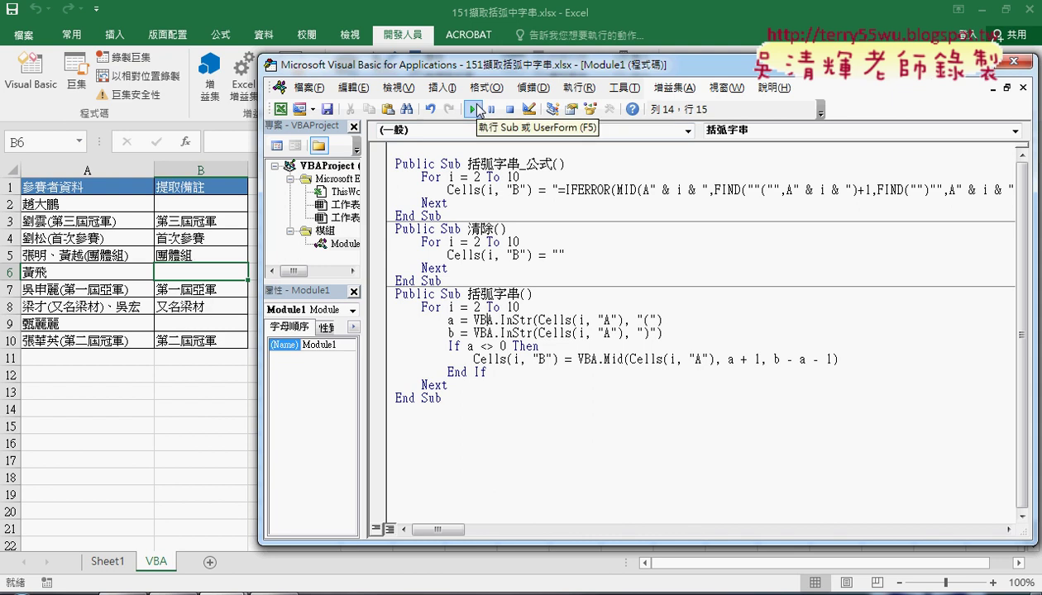
left_click(512, 254)
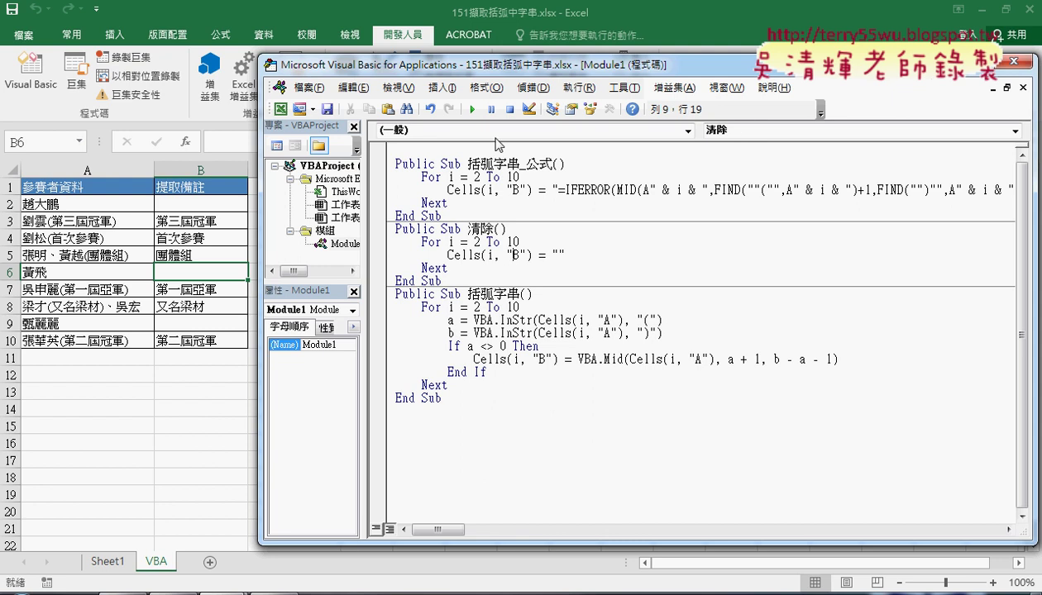
left_click(472, 109)
left_click(504, 344)
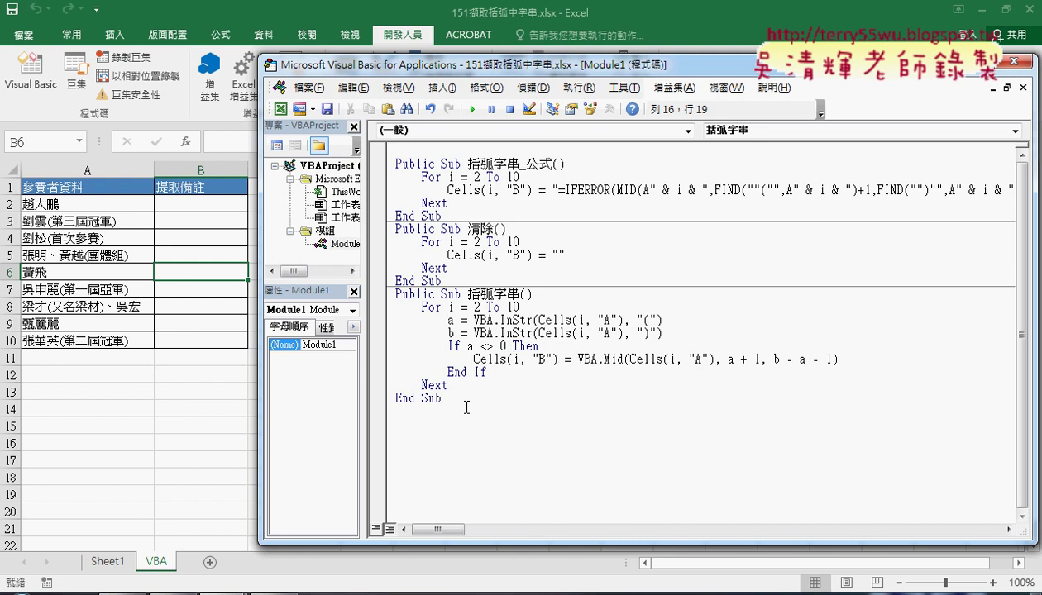
Circle the Step Into (F8) shortcut in the Debug menu, then dismiss it.
left_click(533, 87)
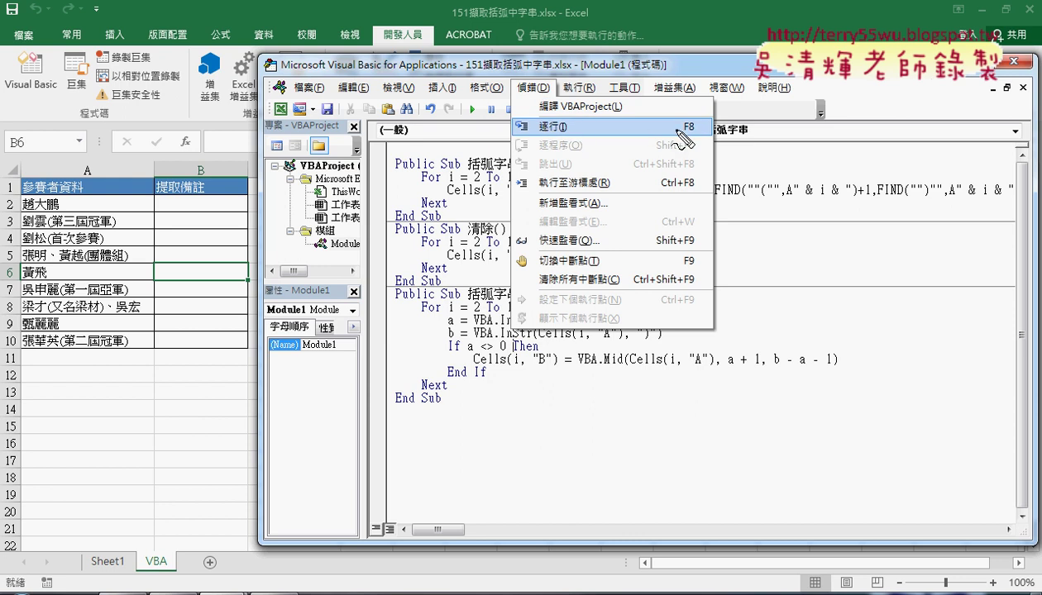
left_click_drag(694, 141, 702, 142)
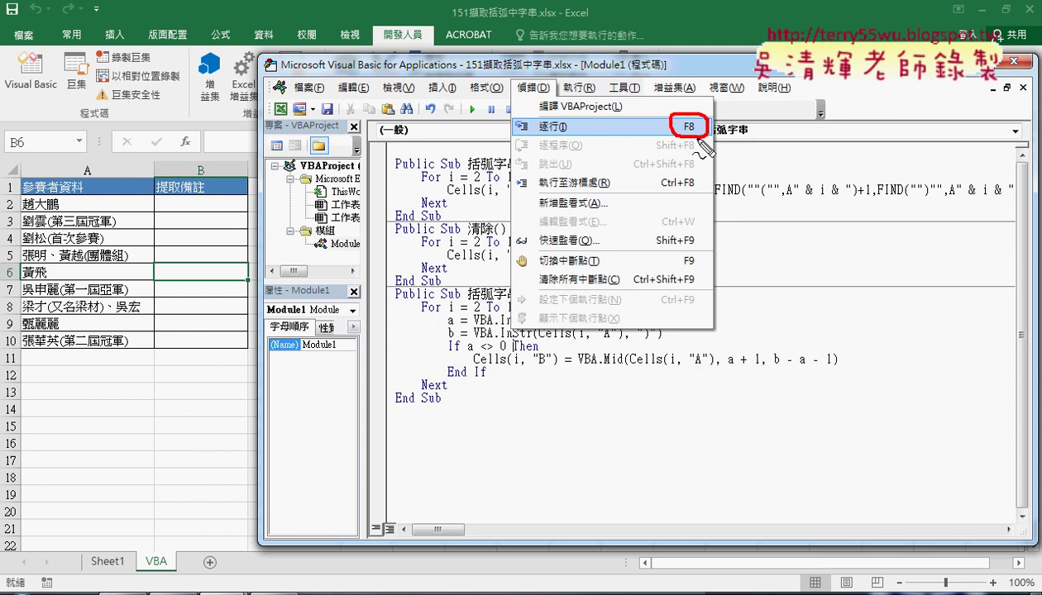
key("Escape")
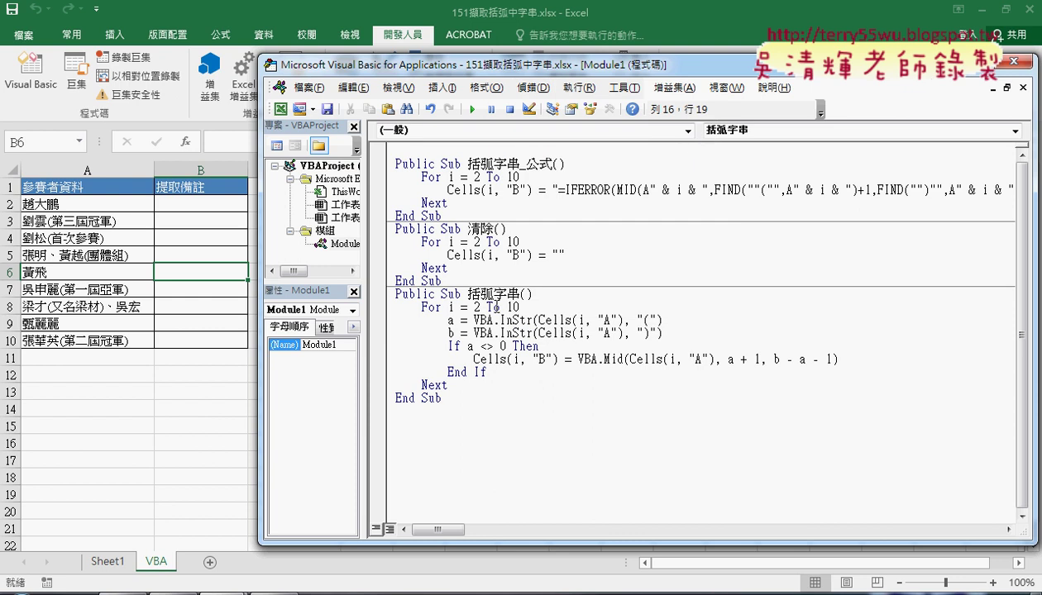
Step 括弧字串 with F8 through the For line and both parenthesis searches for row 2.
left_click(490, 301)
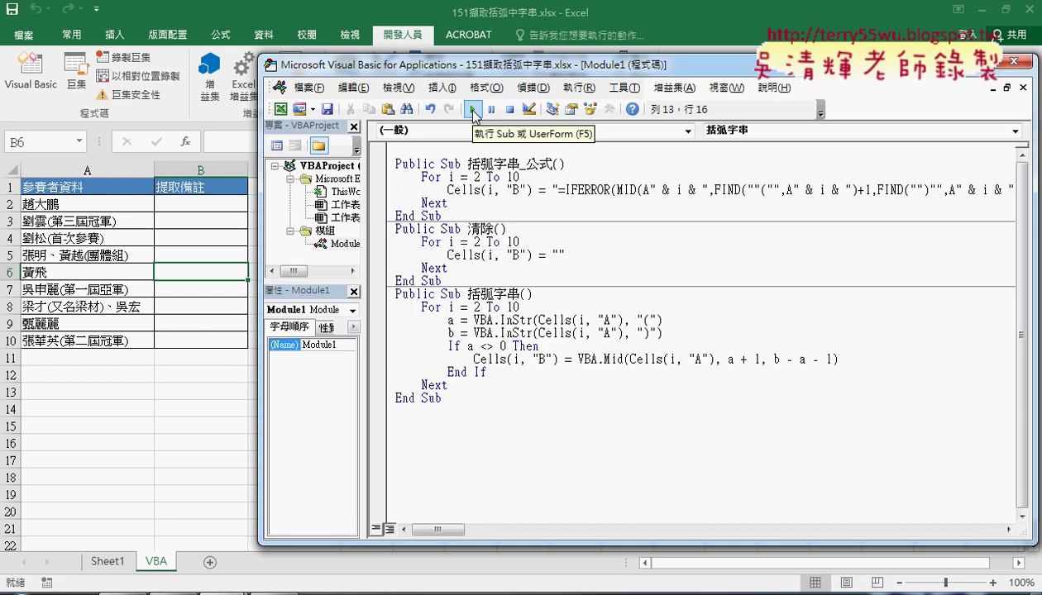
key("F8")
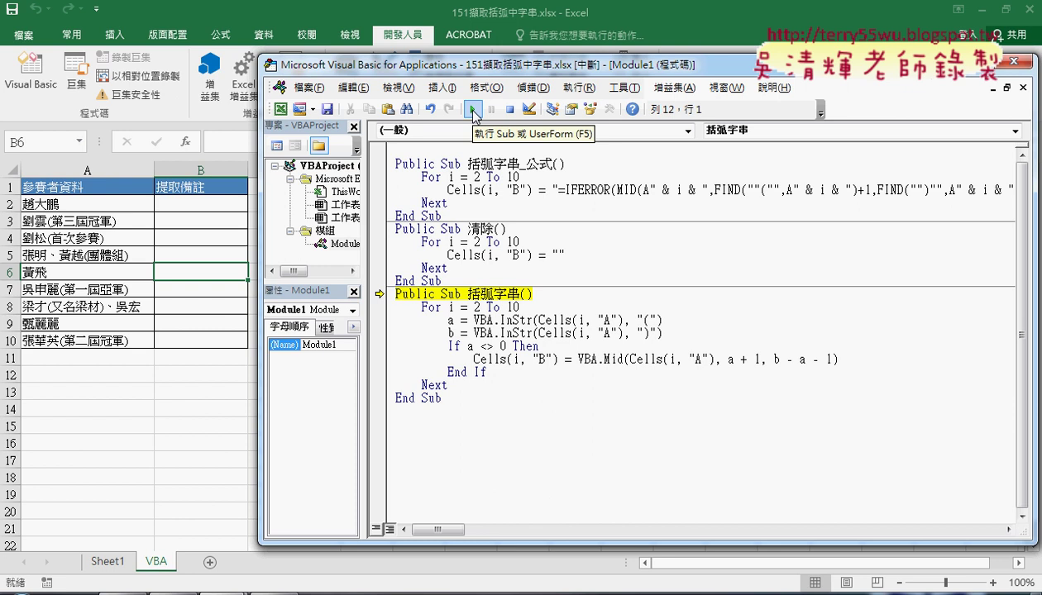
key("F8")
key("F8")
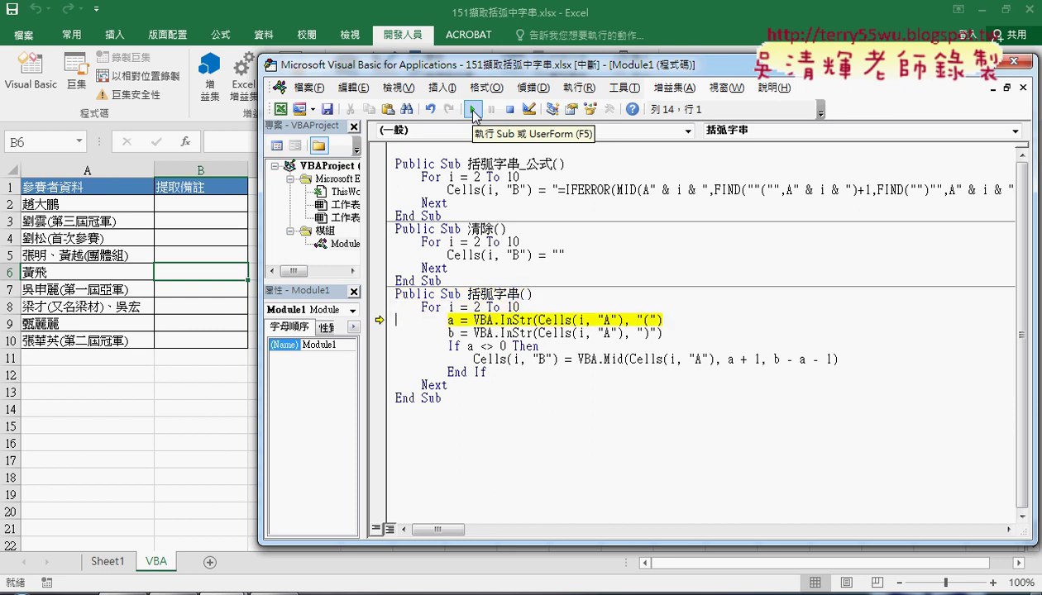
mouse_move(450, 307)
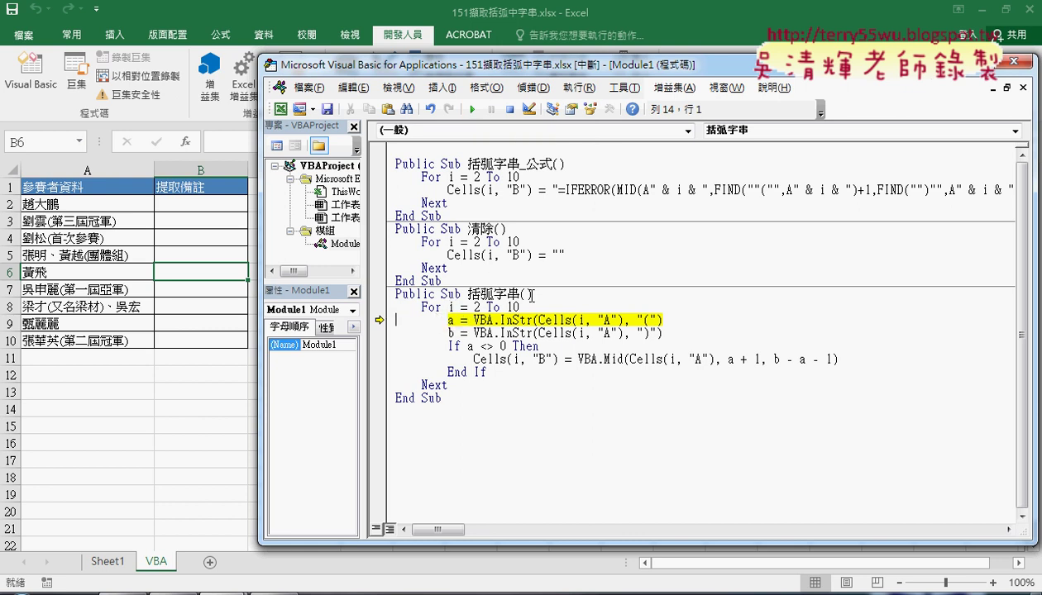
key("F8")
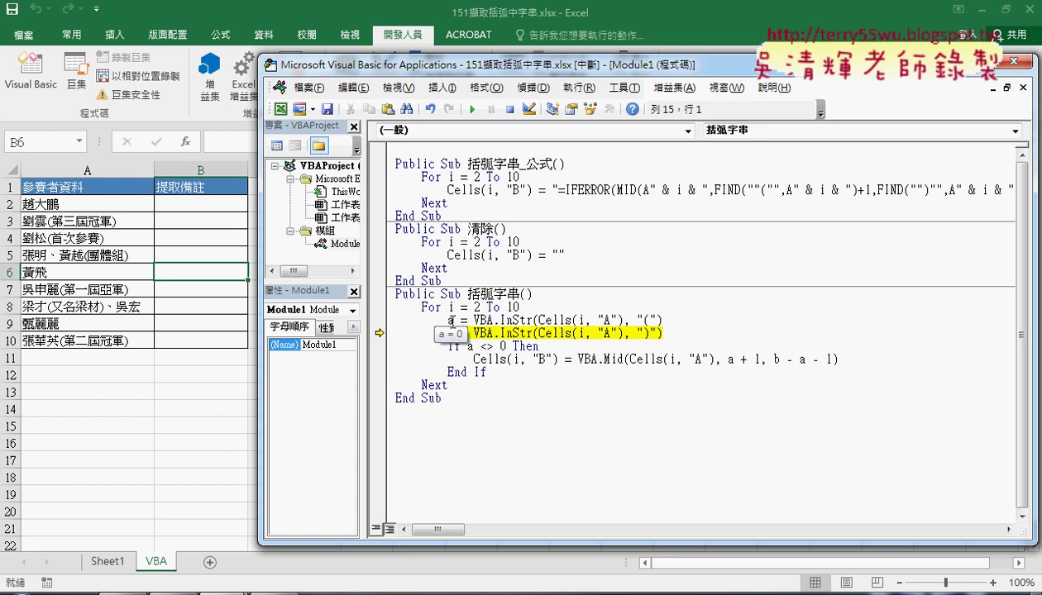
mouse_move(516, 320)
key("F8")
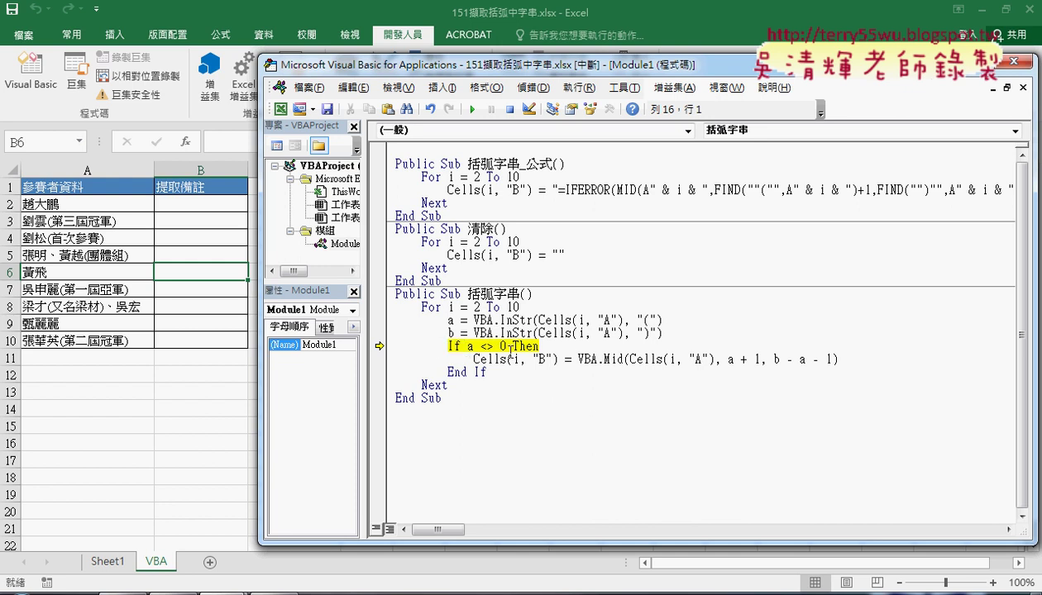
Show that a <> 0 is False for row 2 and step past the If block.
mouse_move(502, 346)
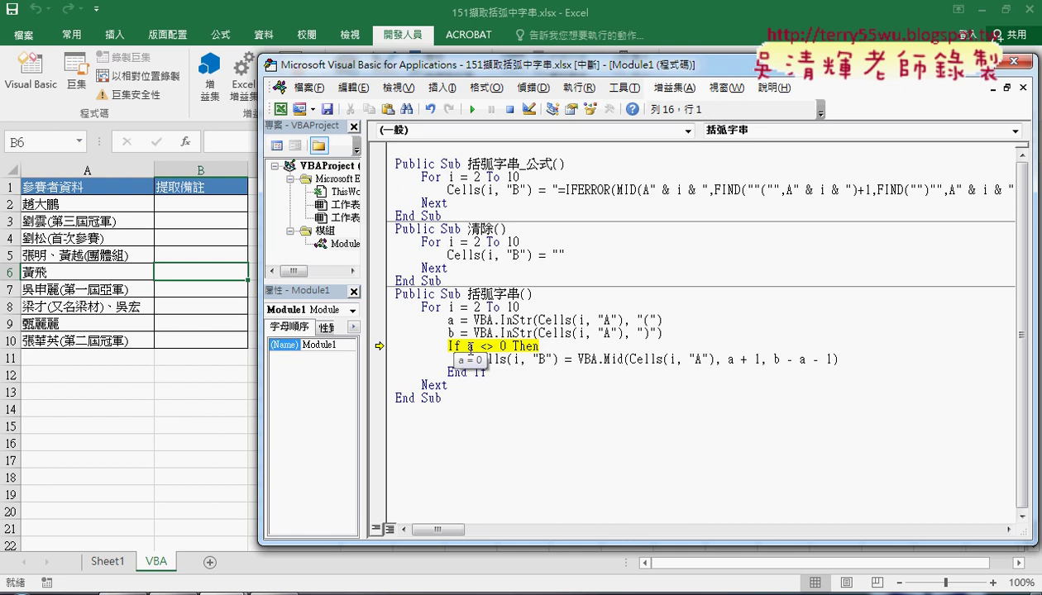
left_click_drag(467, 346, 506, 346)
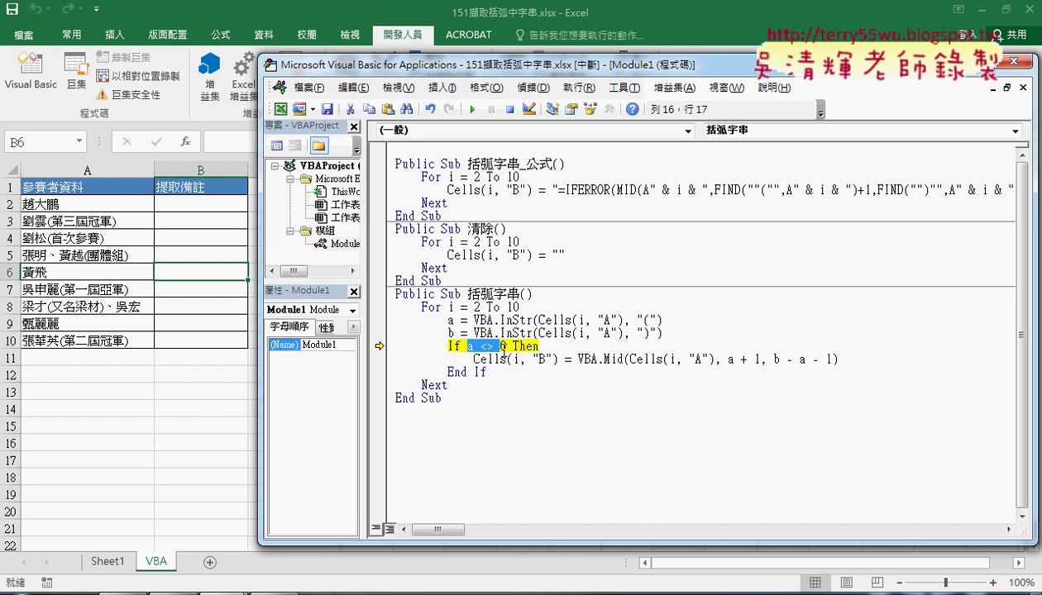
mouse_move(493, 354)
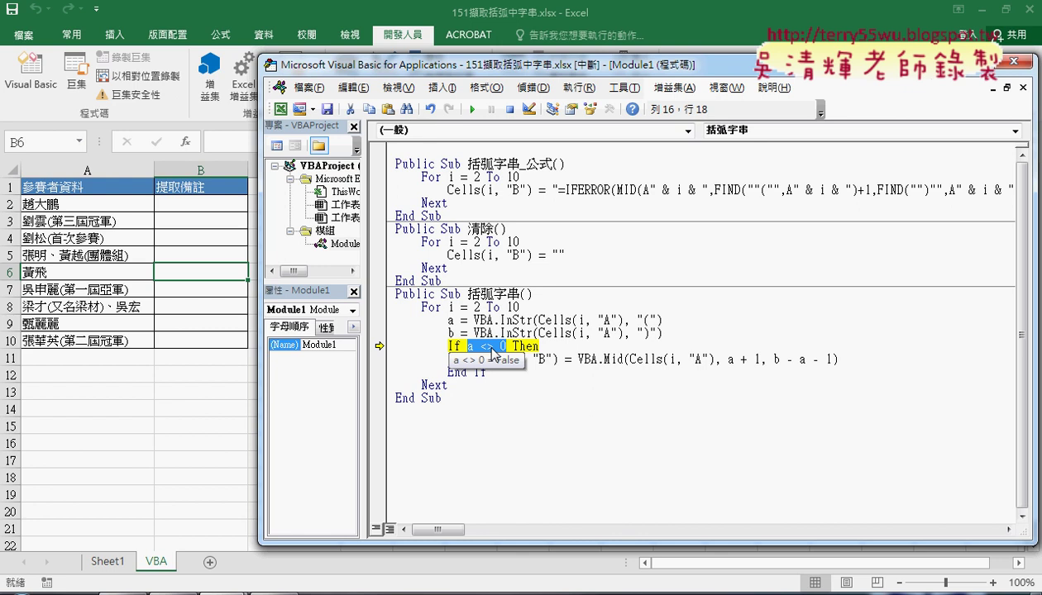
left_click(592, 320)
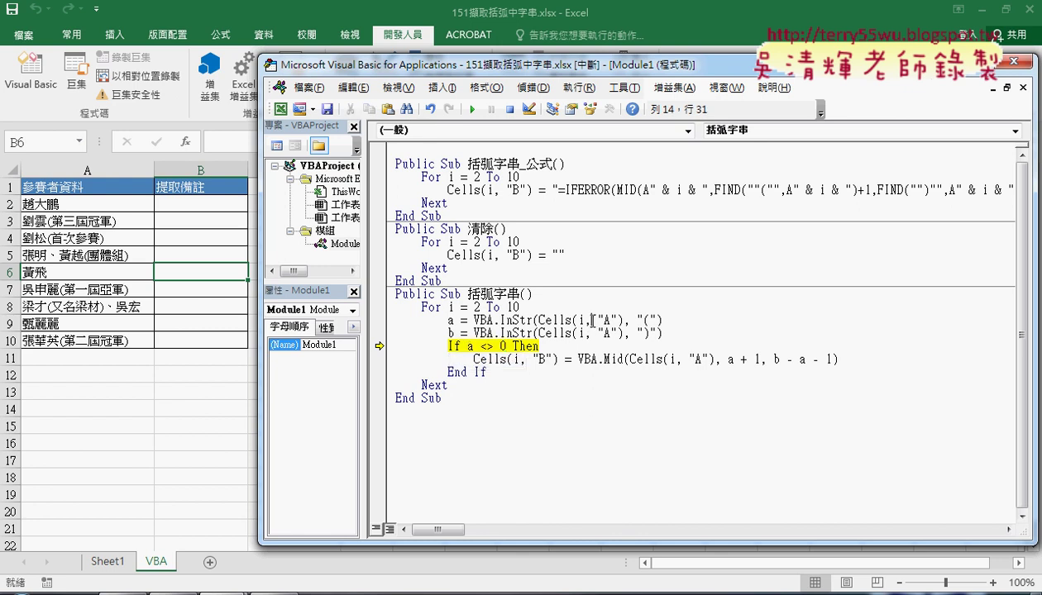
key("F8")
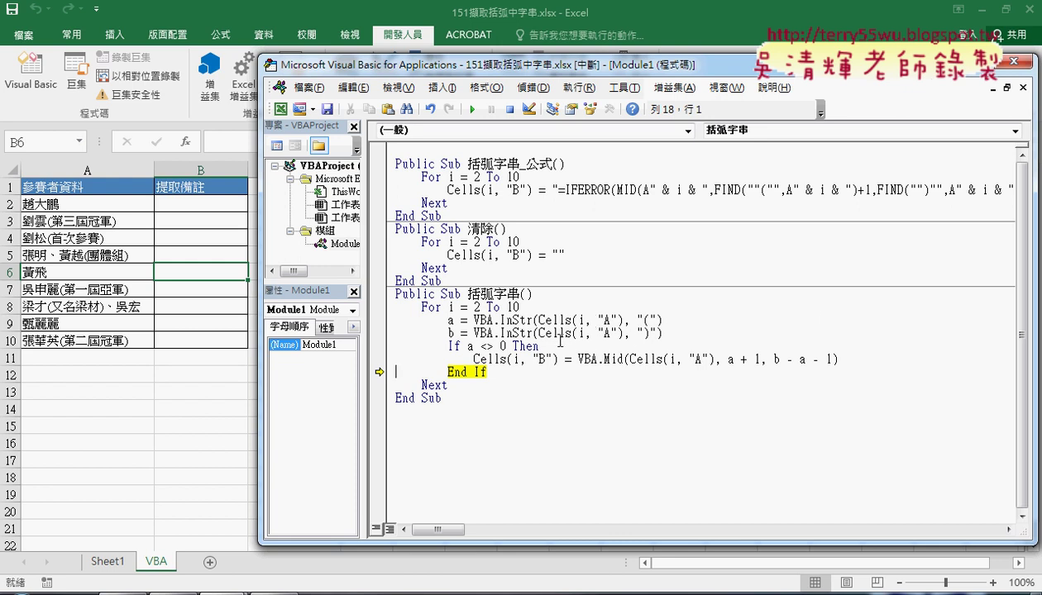
mouse_move(539, 346)
left_mouse_down()
mouse_move(448, 346)
mouse_move(447, 372)
left_mouse_up()
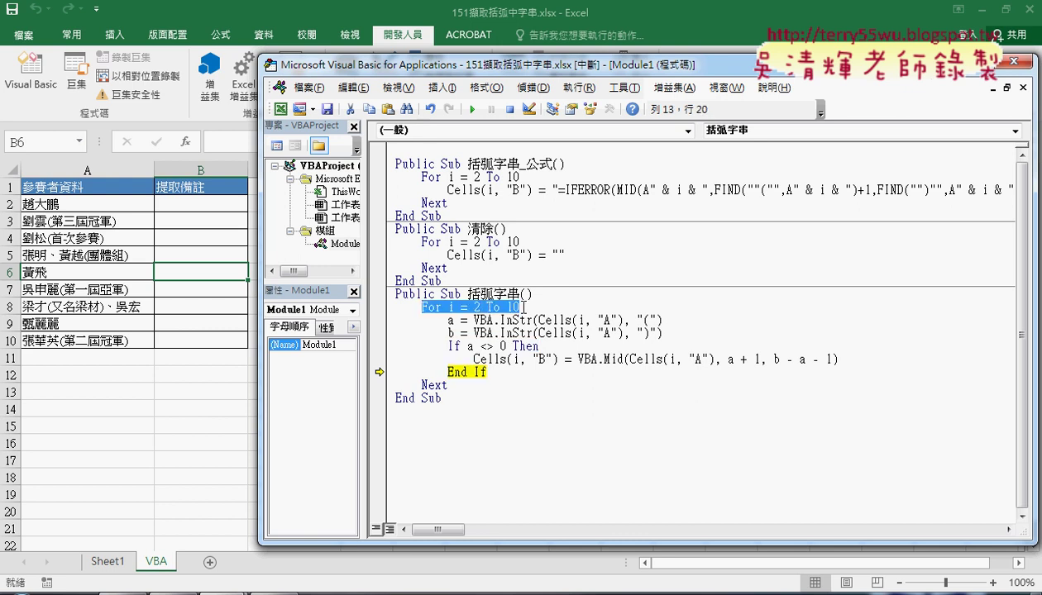
left_click_drag(447, 346, 551, 344)
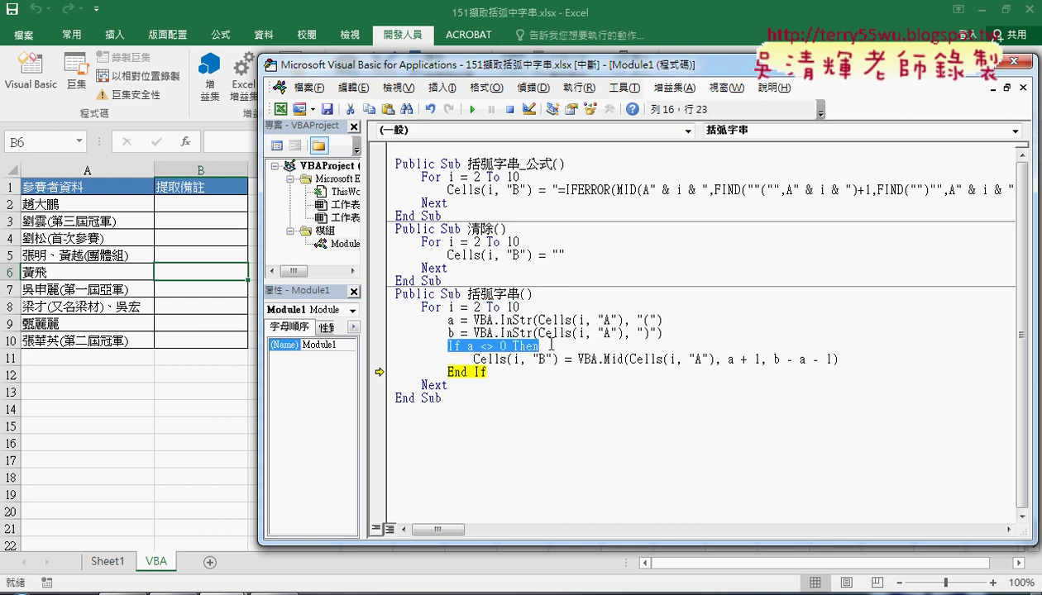
Step 括弧字串 through Next to row 3's If test and confirm a <> 0 is True.
mouse_move(546, 331)
key("F8")
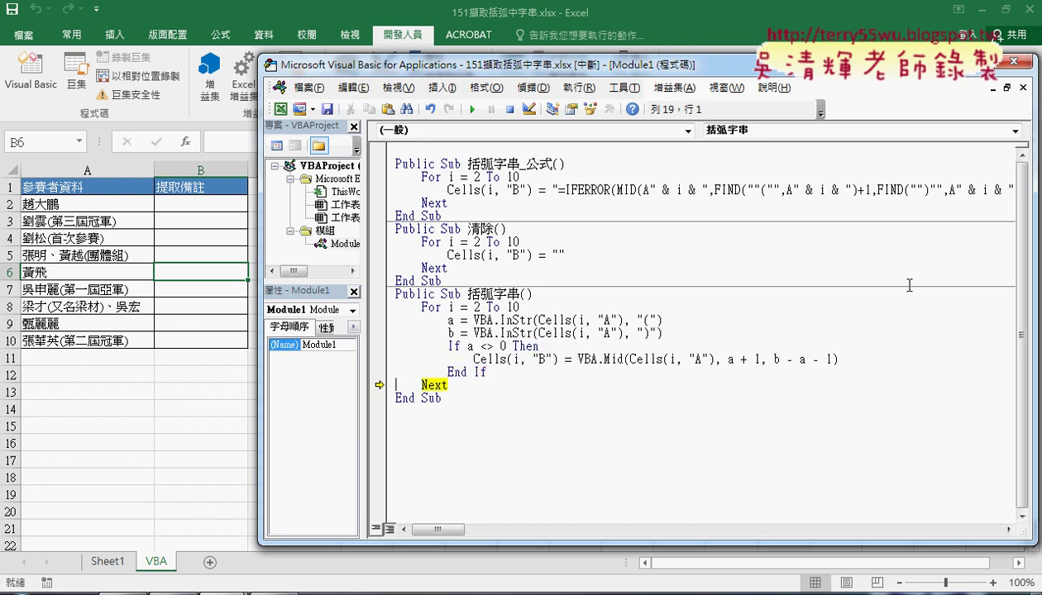
key("F8")
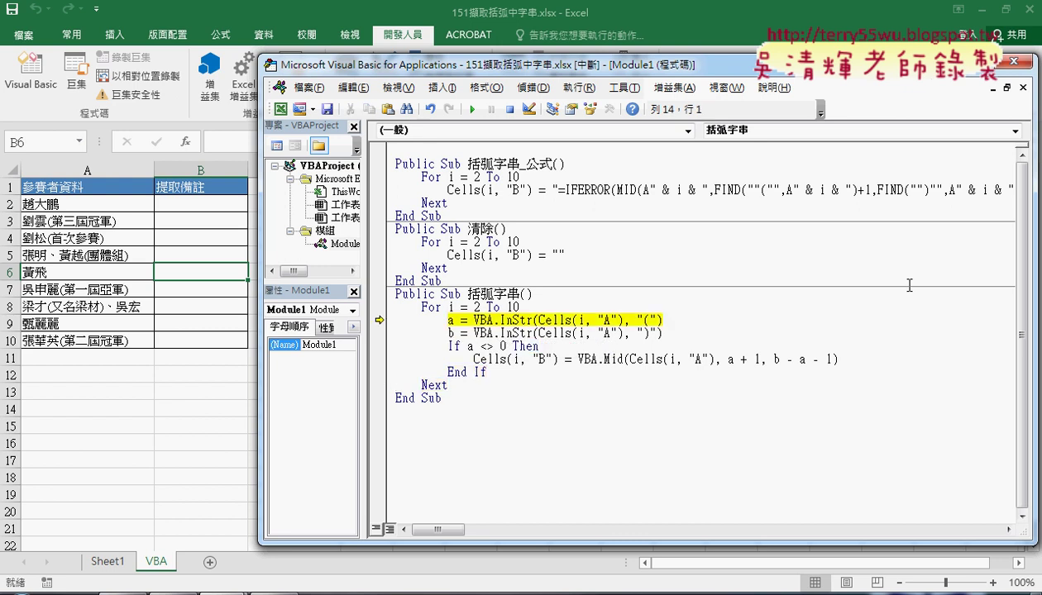
mouse_move(451, 307)
key("F8")
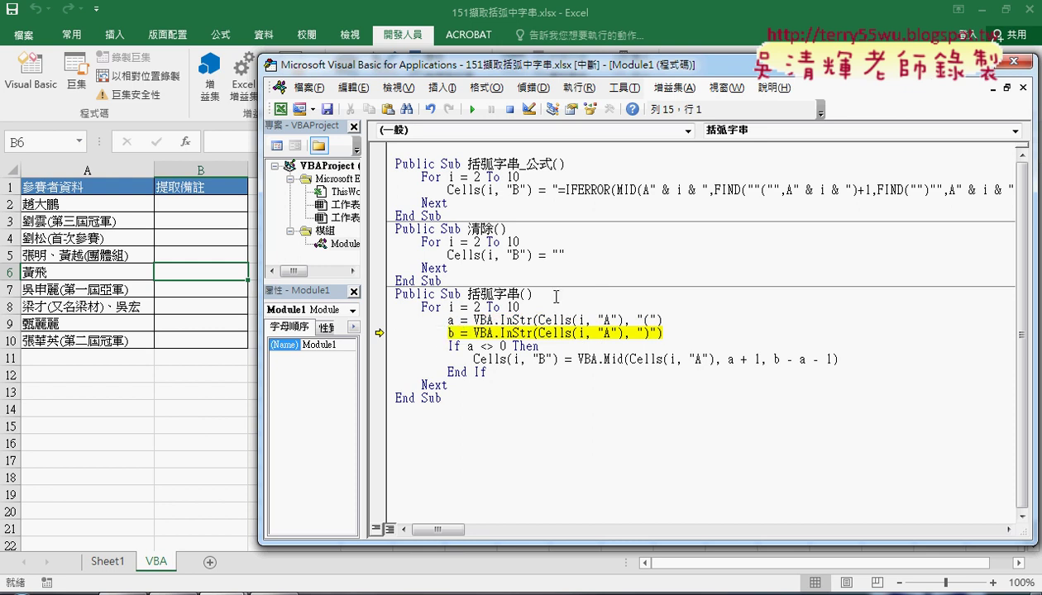
key("F8")
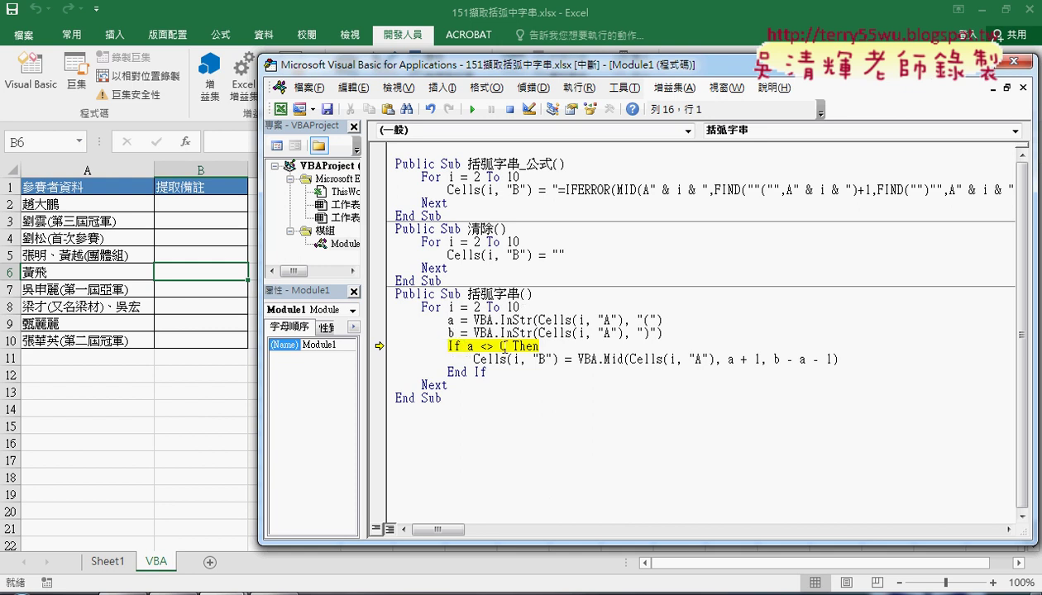
left_click_drag(506, 345, 479, 346)
key("shift+Left")
key("shift+Left")
mouse_move(480, 351)
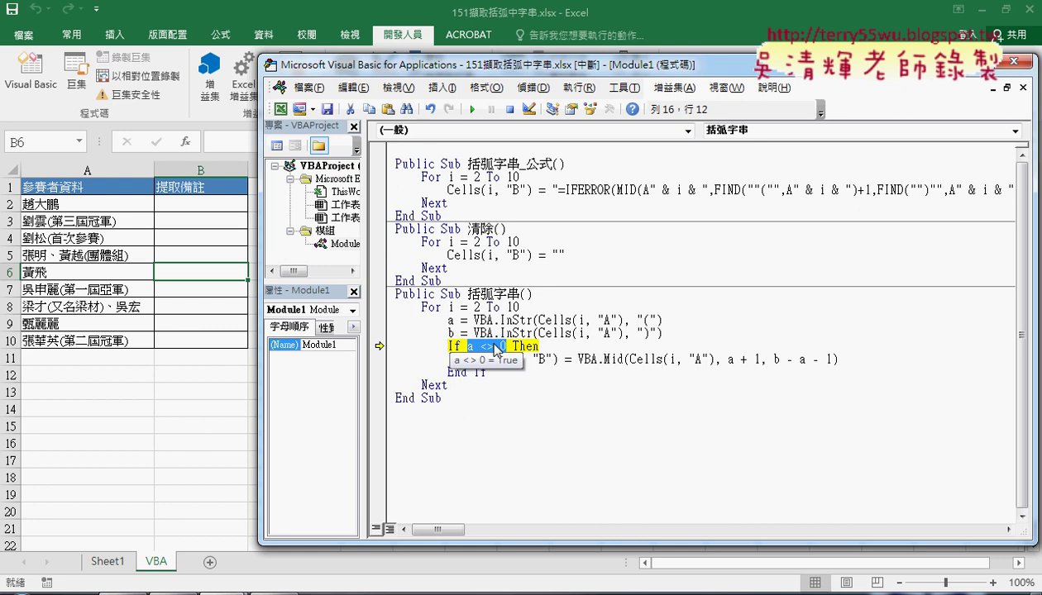
Step to the Cells write line and check the values of a + 1 and b - a - 1.
key("F8")
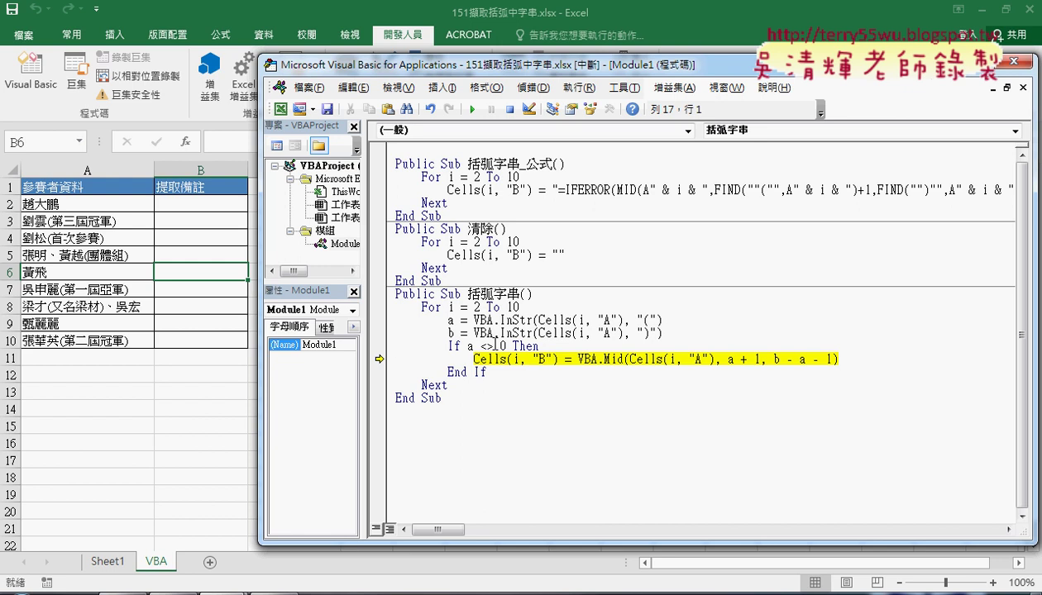
mouse_move(646, 362)
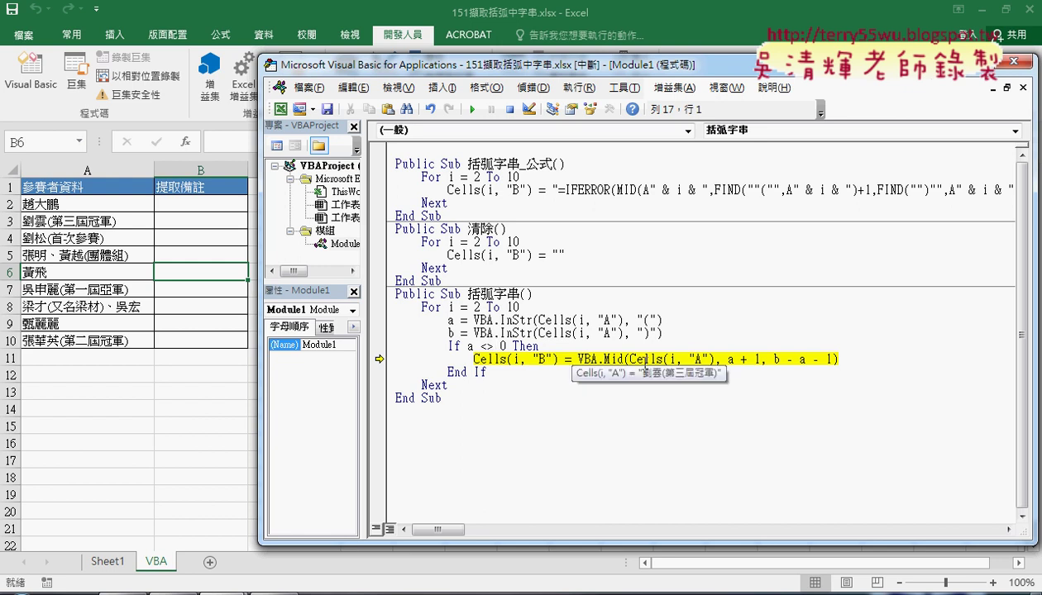
mouse_move(732, 361)
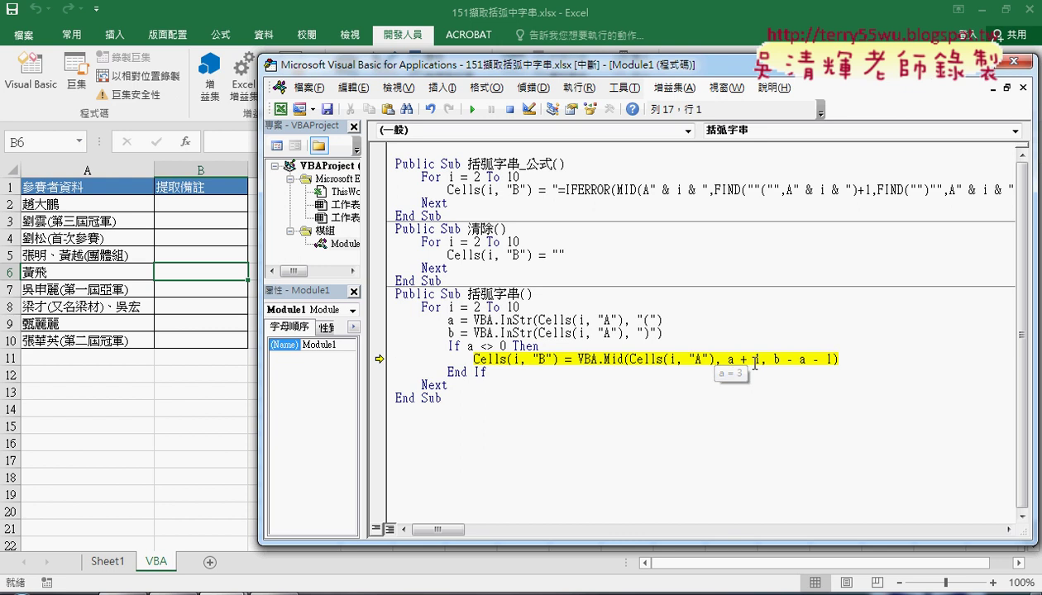
mouse_move(757, 361)
left_mouse_down()
mouse_move(727, 360)
mouse_move(837, 361)
left_mouse_up()
mouse_move(811, 364)
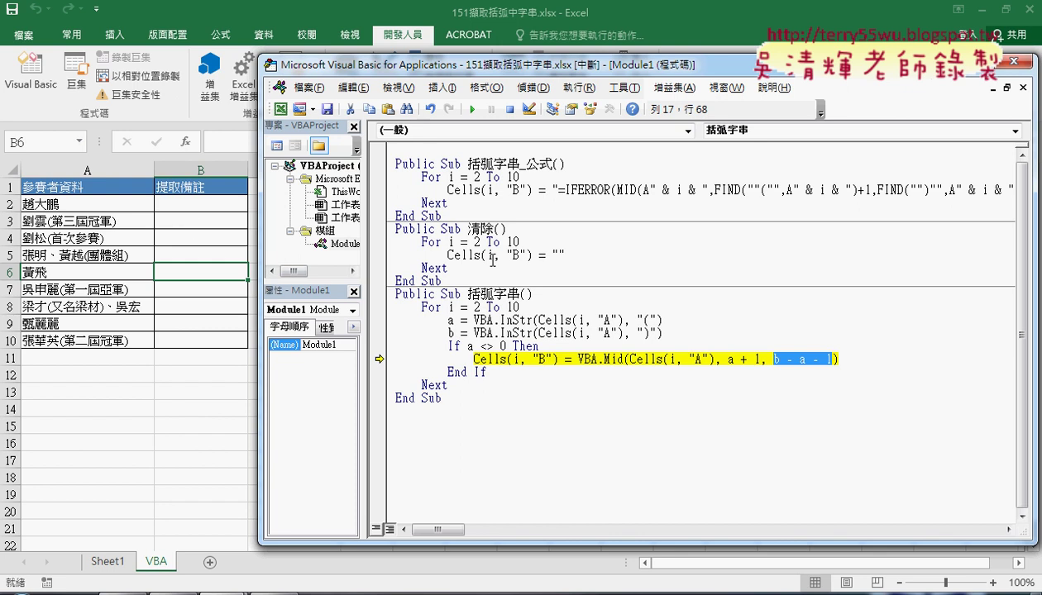
Execute the line writing 第三屆冠軍 into B3, then step through Next back to the loop start.
key("F8")
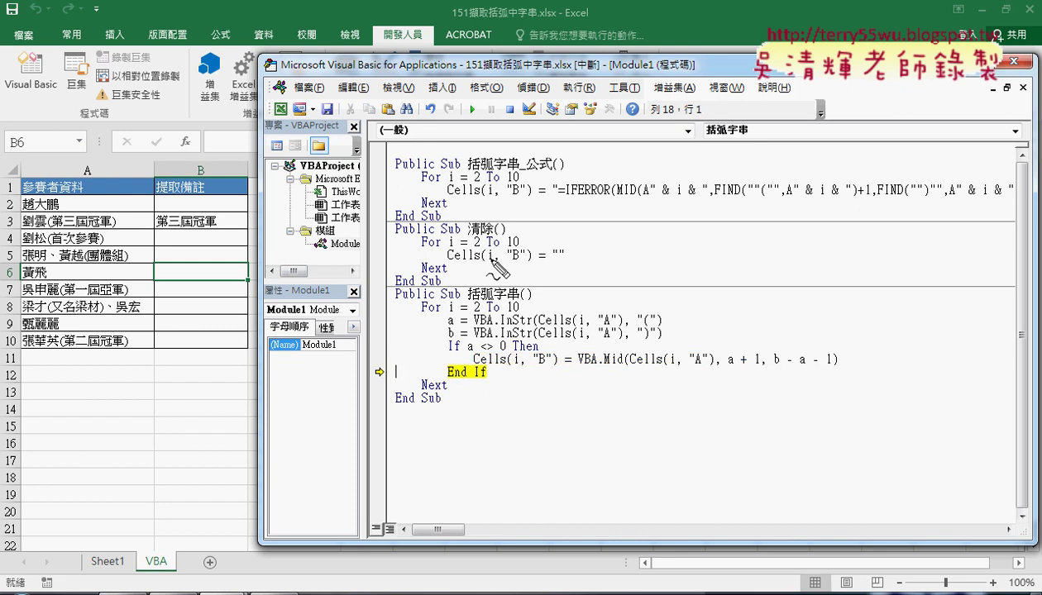
left_click_drag(583, 361, 821, 373)
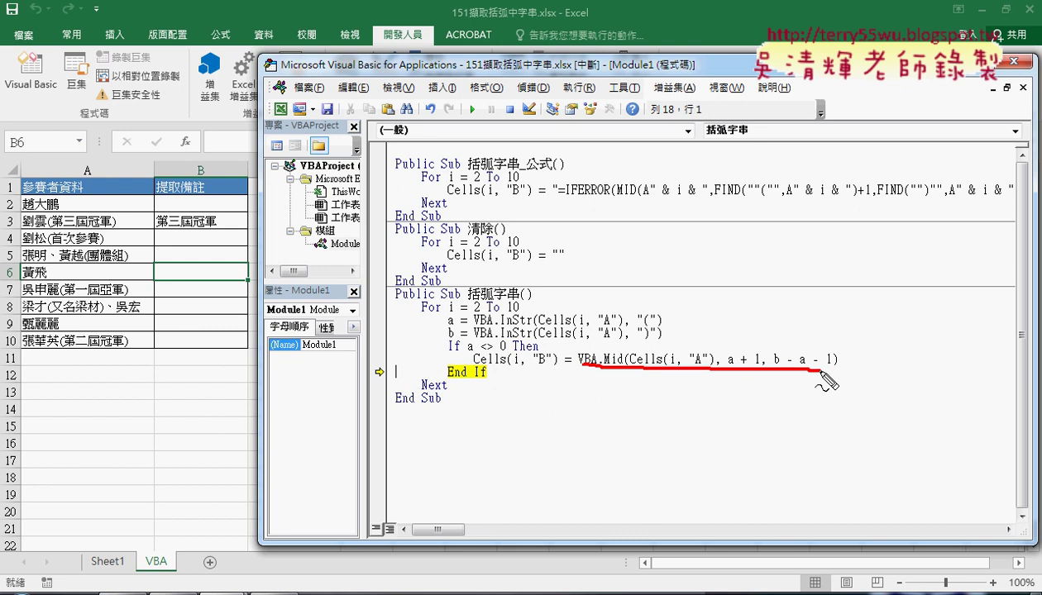
mouse_move(653, 346)
left_mouse_down()
mouse_move(555, 354)
mouse_move(224, 240)
mouse_move(216, 213)
left_mouse_up()
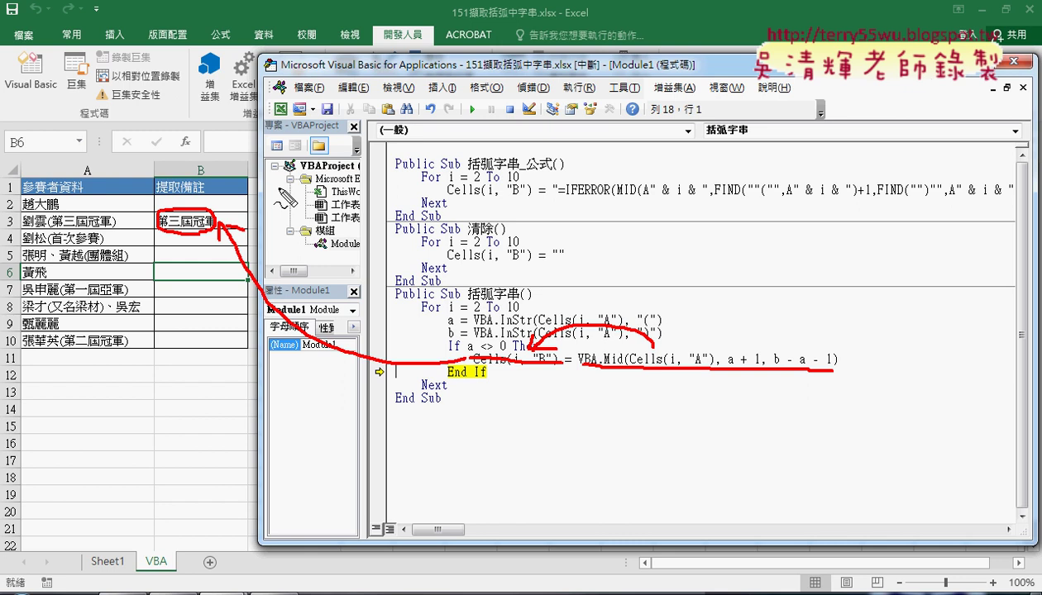
key("Escape")
key("F8")
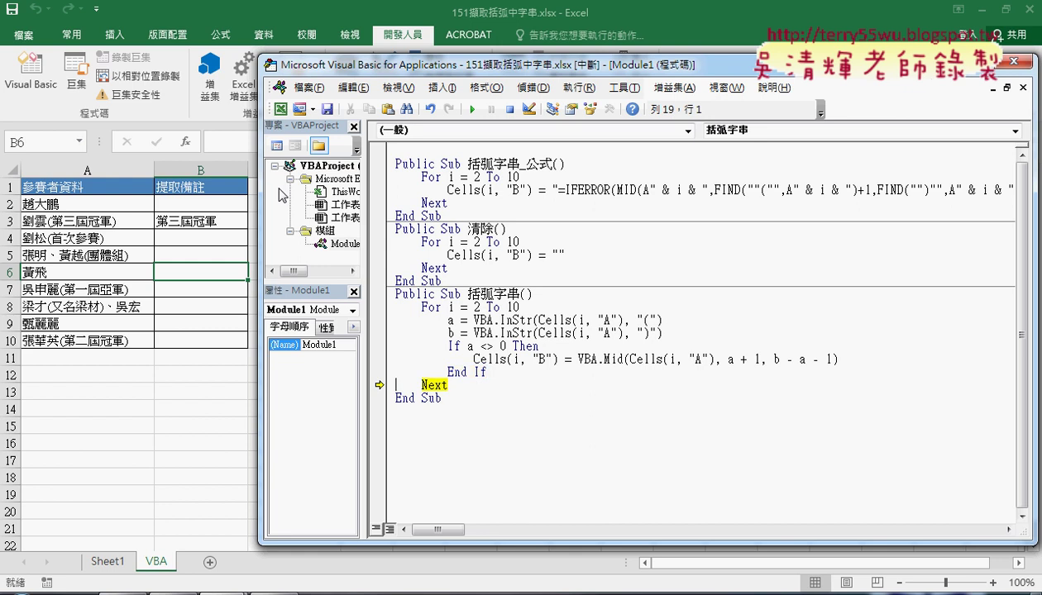
key("F8")
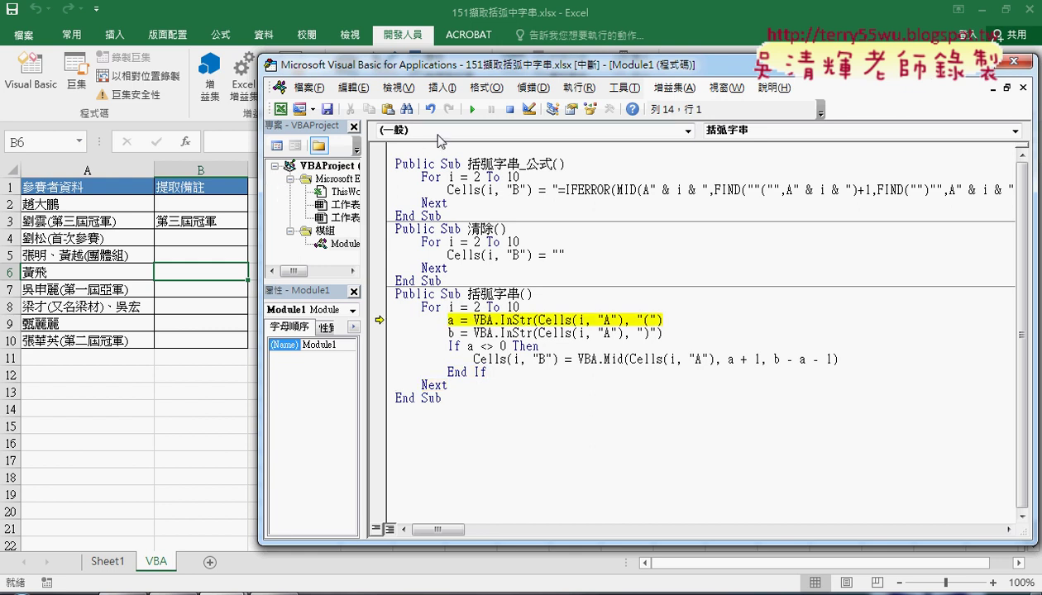
Let the macro run to completion, then paste a copy of the 括弧字串_公式 button at cell C6.
left_click(473, 110)
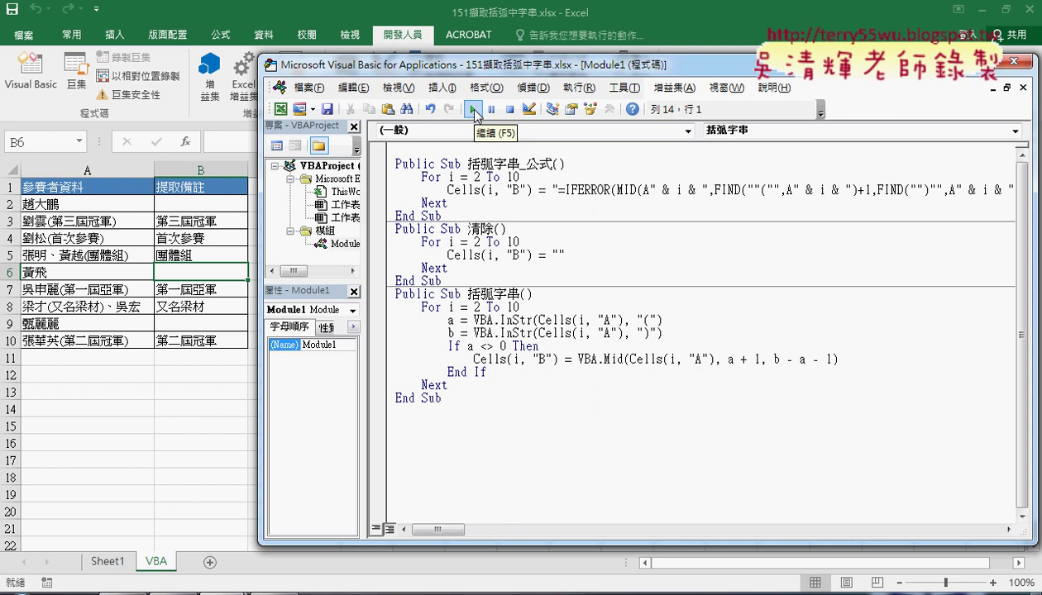
left_click(224, 387)
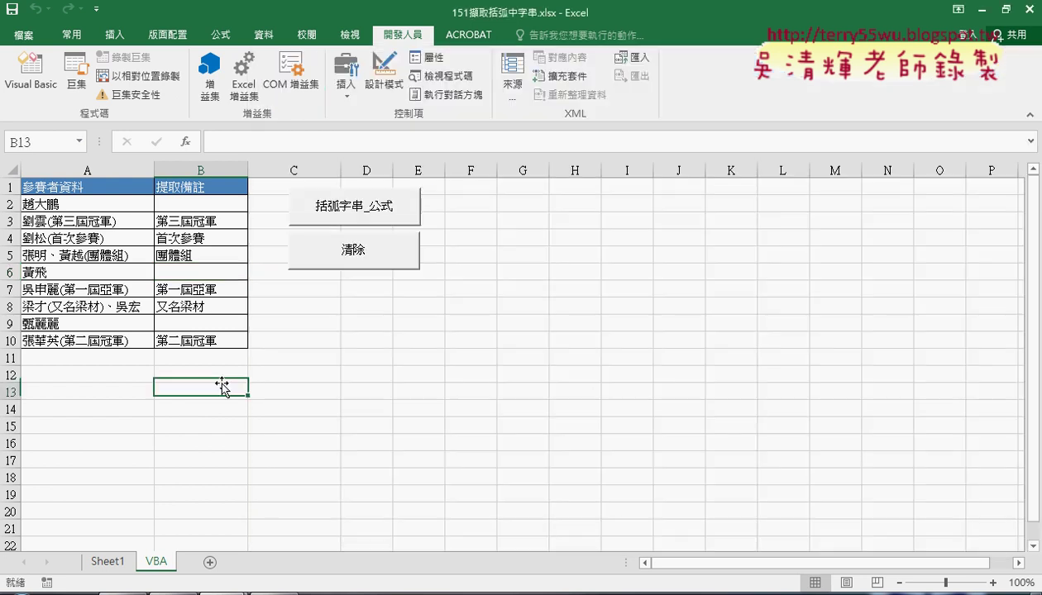
left_click(370, 208, "ctrl")
right_click(369, 208)
left_click(388, 240)
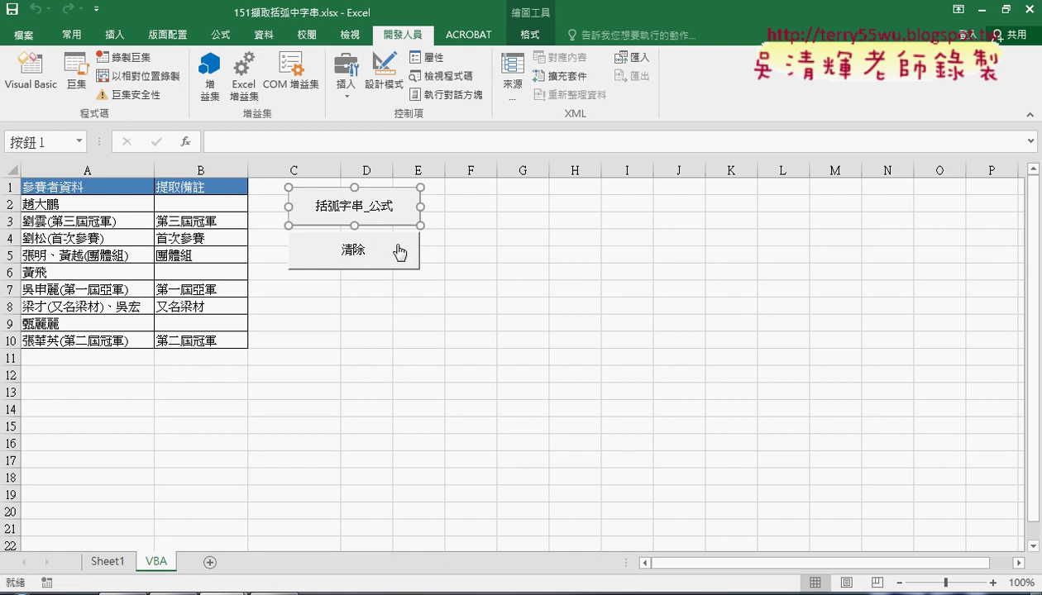
left_click(277, 261)
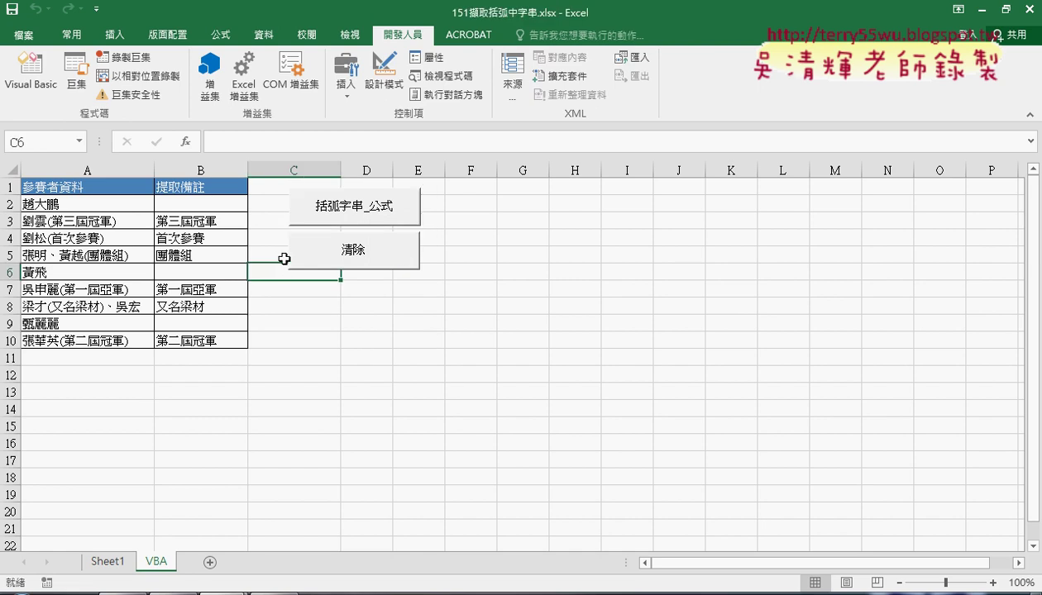
key("ctrl+v")
Assign the 括弧字串 macro to the copied button.
right_click(388, 288)
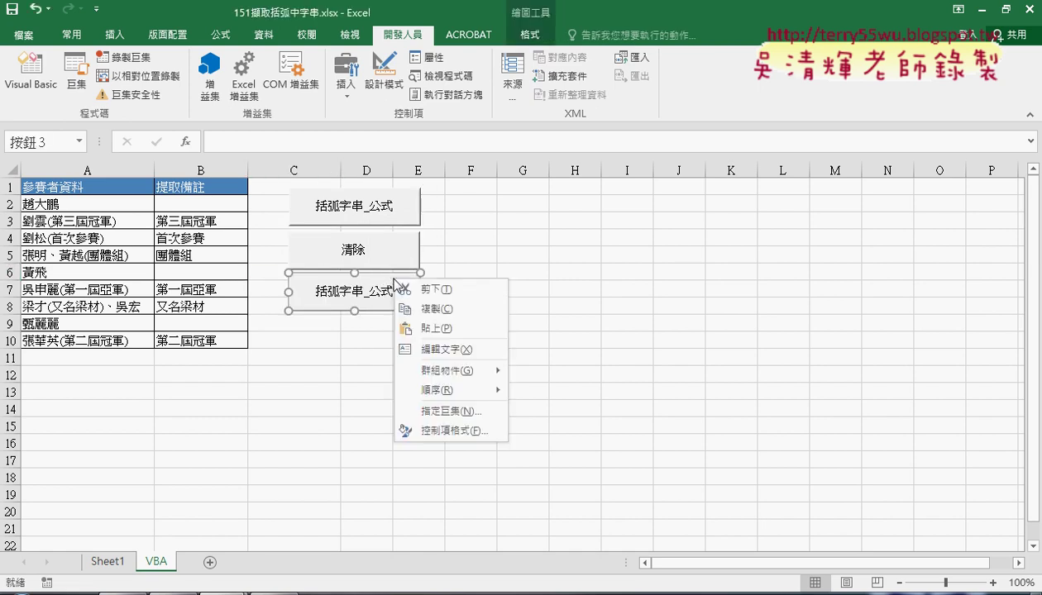
left_click(438, 415)
left_click(319, 307)
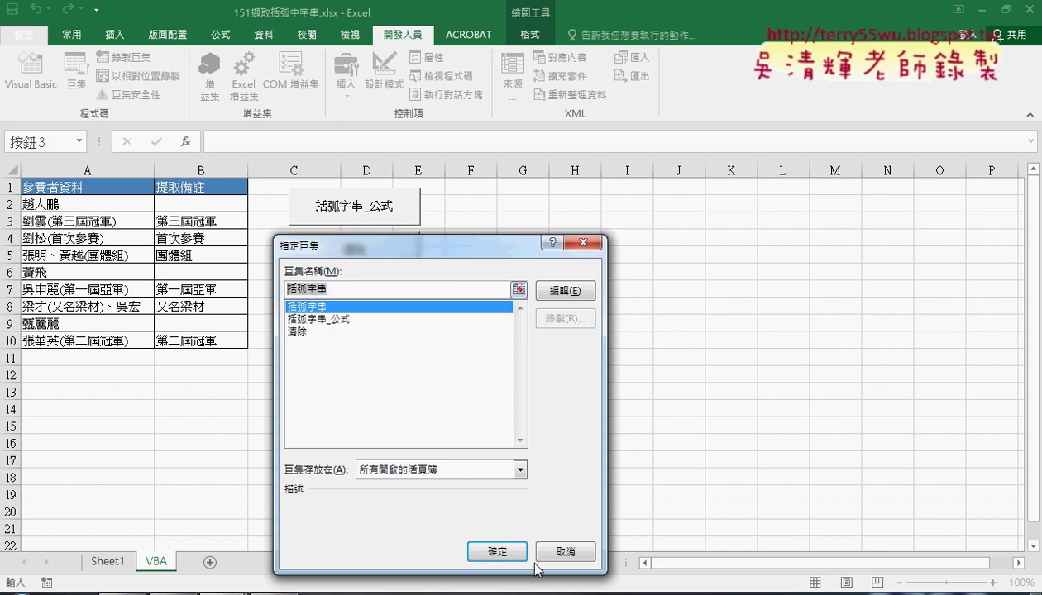
left_click(501, 552)
Change the copied button's caption to 括弧字串.
left_click(356, 290)
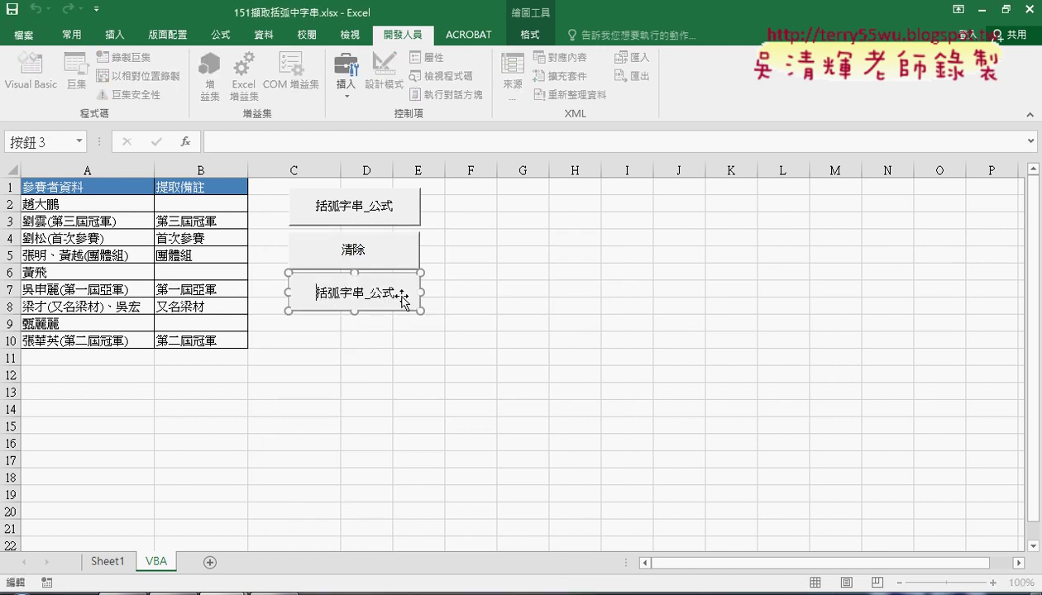
key("End")
key("BackSpace")
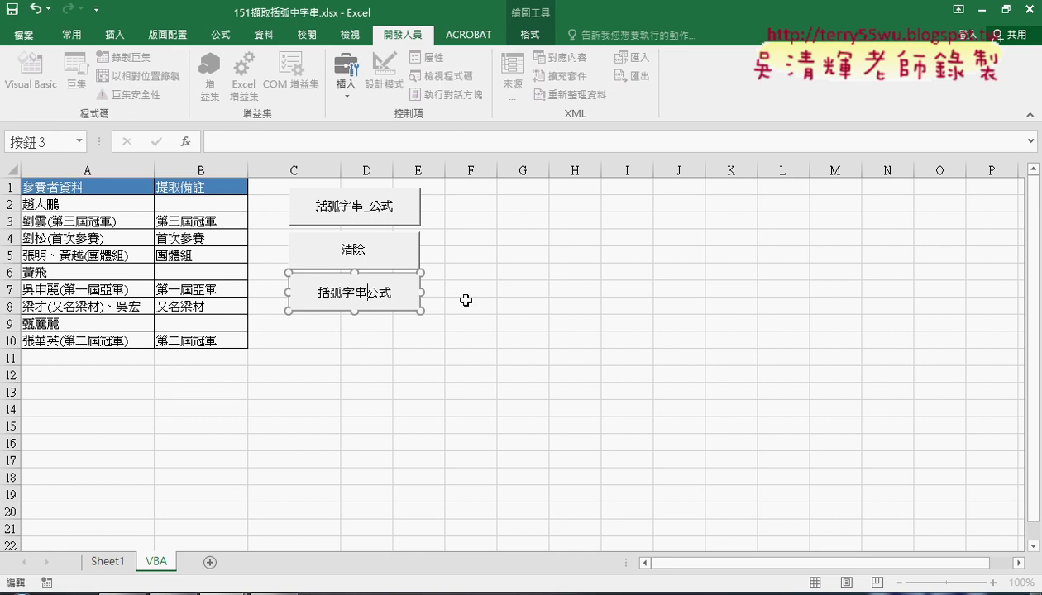
key("BackSpace")
key("BackSpace")
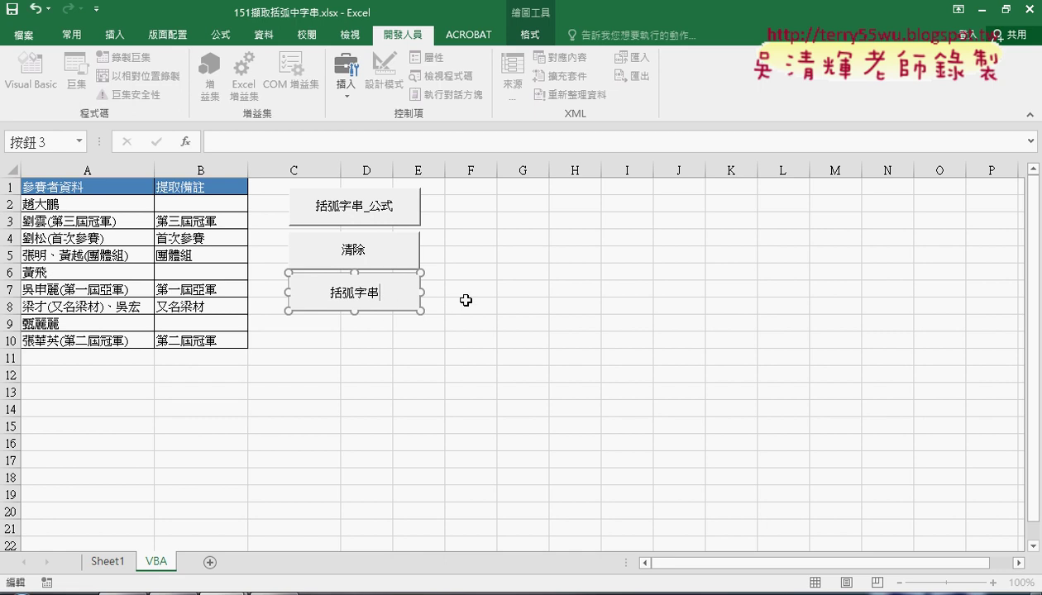
left_click(599, 283)
left_click(365, 251)
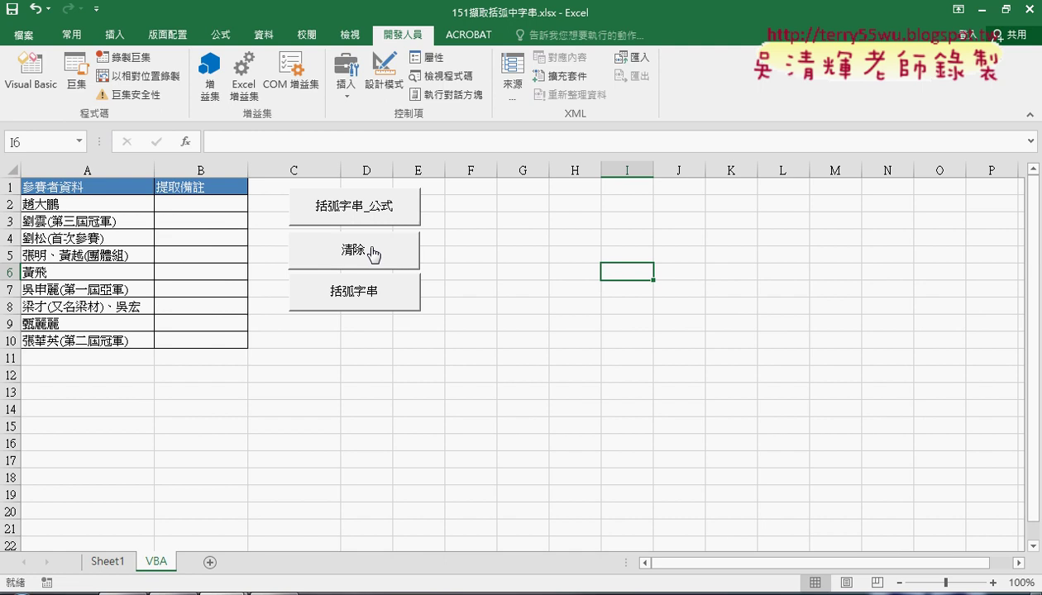
left_click(368, 208)
left_click(221, 204)
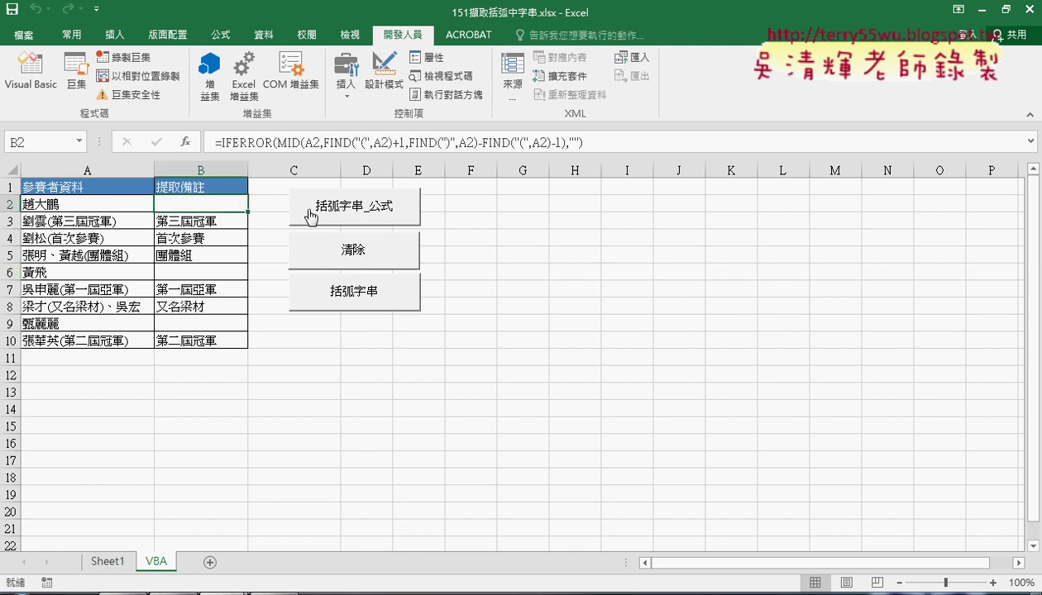
left_click(335, 253)
left_click(348, 302)
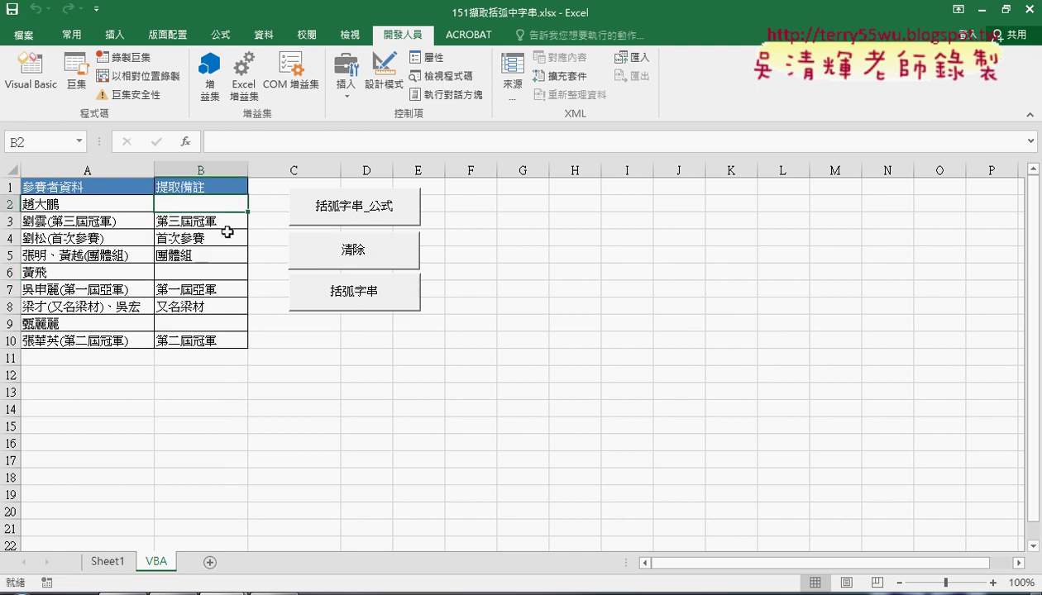
left_click(191, 220)
left_click(199, 237)
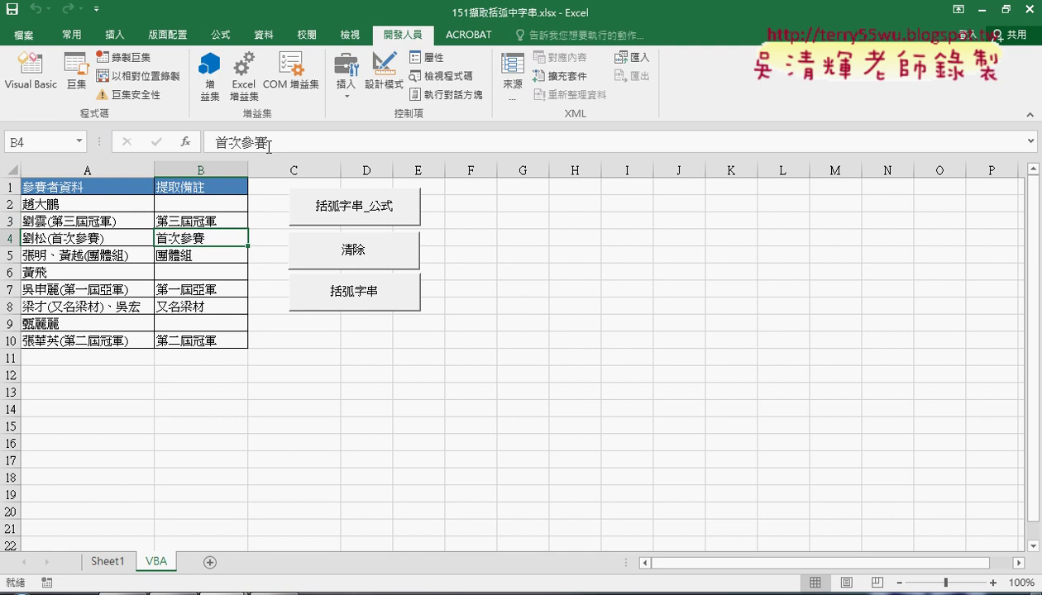
left_click(334, 246)
left_click(213, 205)
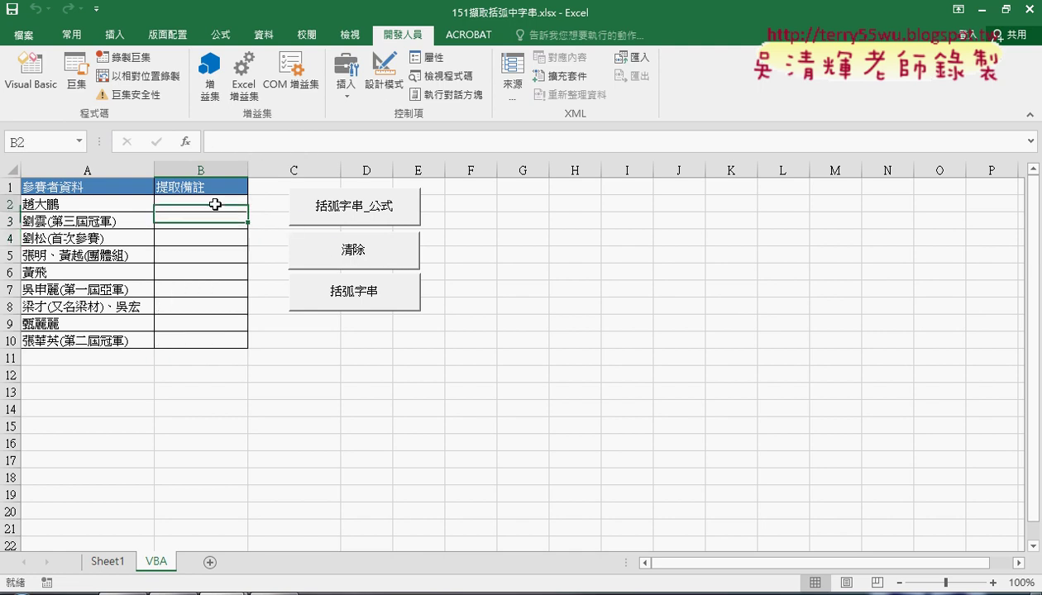
left_click(186, 144)
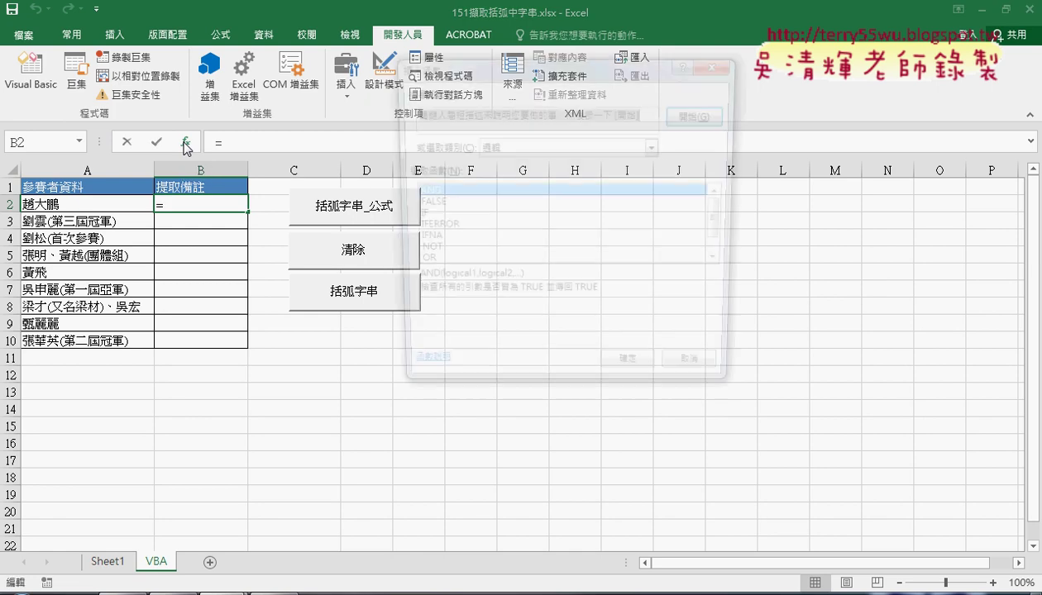
left_click(510, 149)
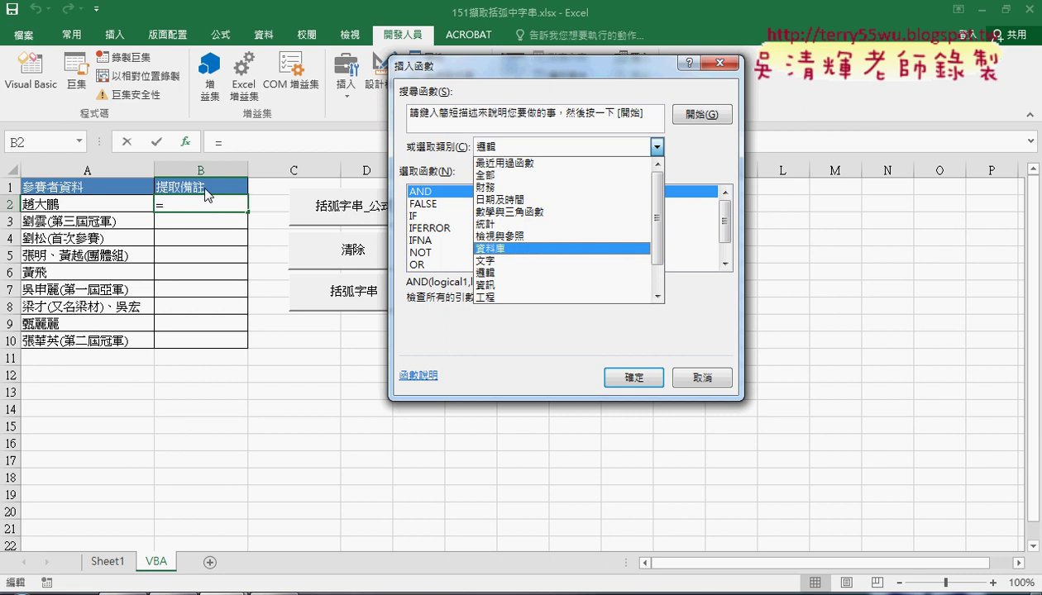
left_click(710, 377)
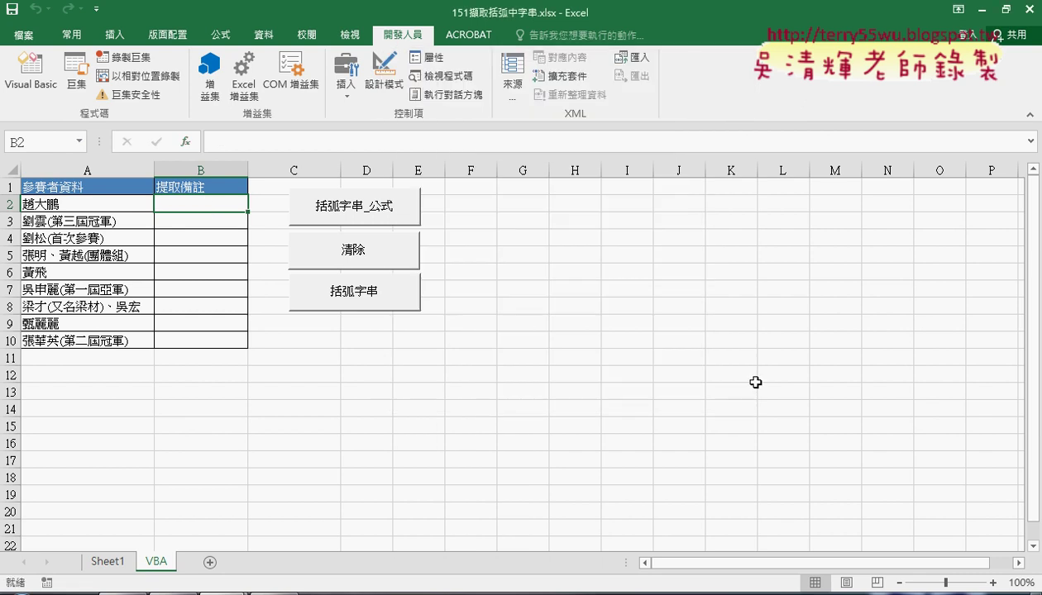